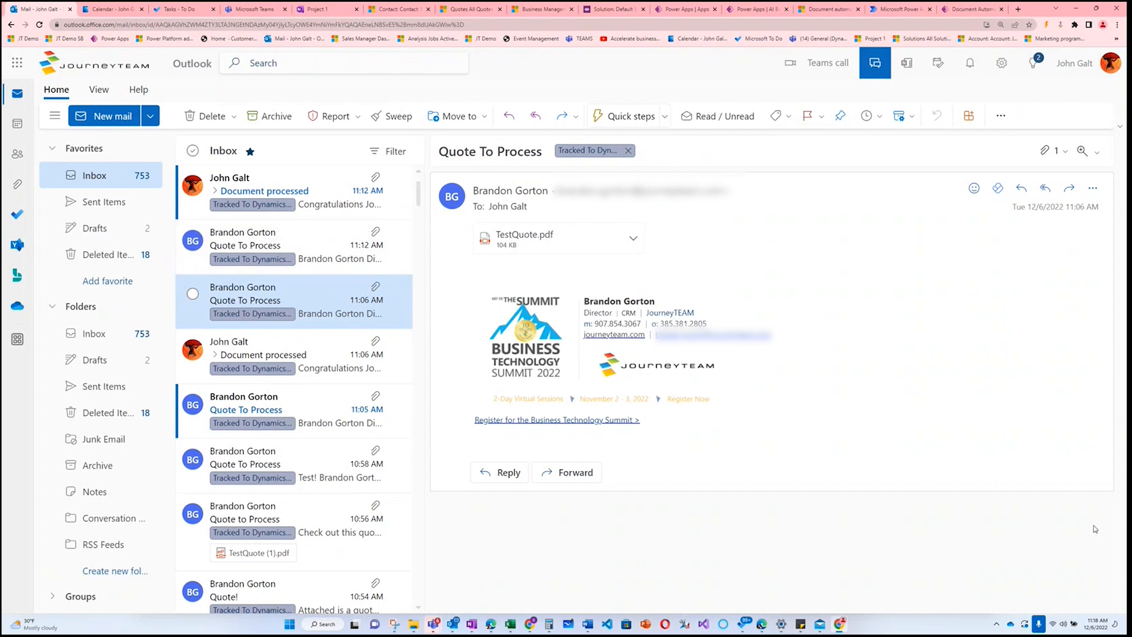
# Open the Microsoft Learn article on the Document automation toolkit and enlarge the page for reading
pyautogui.click(1064, 563)
pyautogui.click(845, 6)
pyautogui.click(1118, 25)
pyautogui.click(1091, 110)
pyautogui.click(1091, 110)
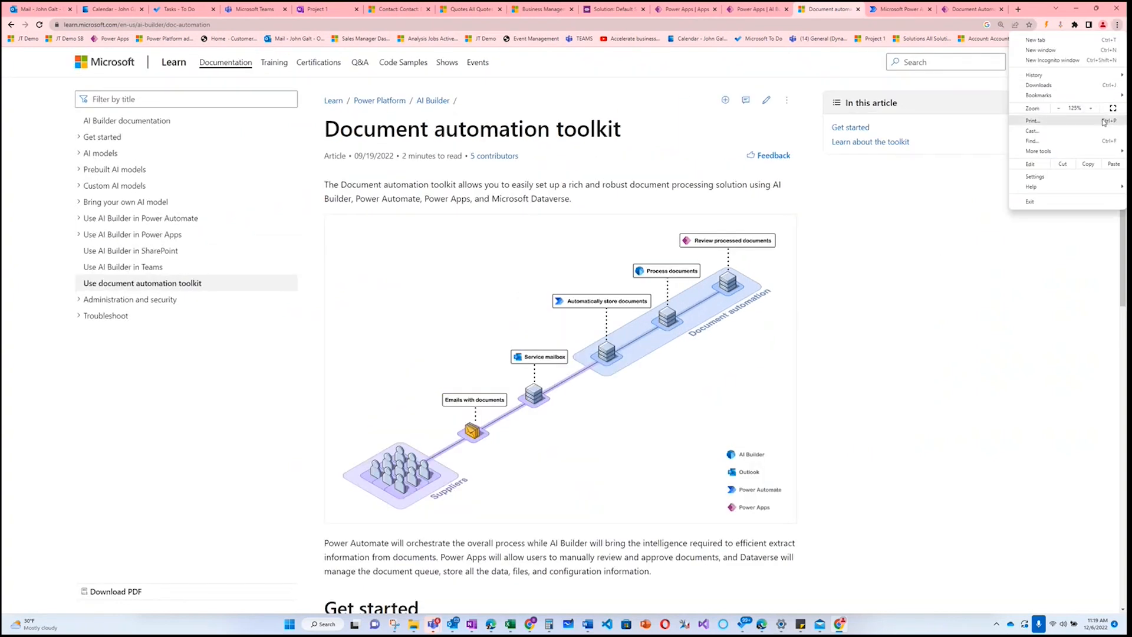
pyautogui.click(1093, 109)
pyautogui.click(931, 341)
pyautogui.scroll(-2, 982, 316)
pyautogui.scroll(2, 983, 316)
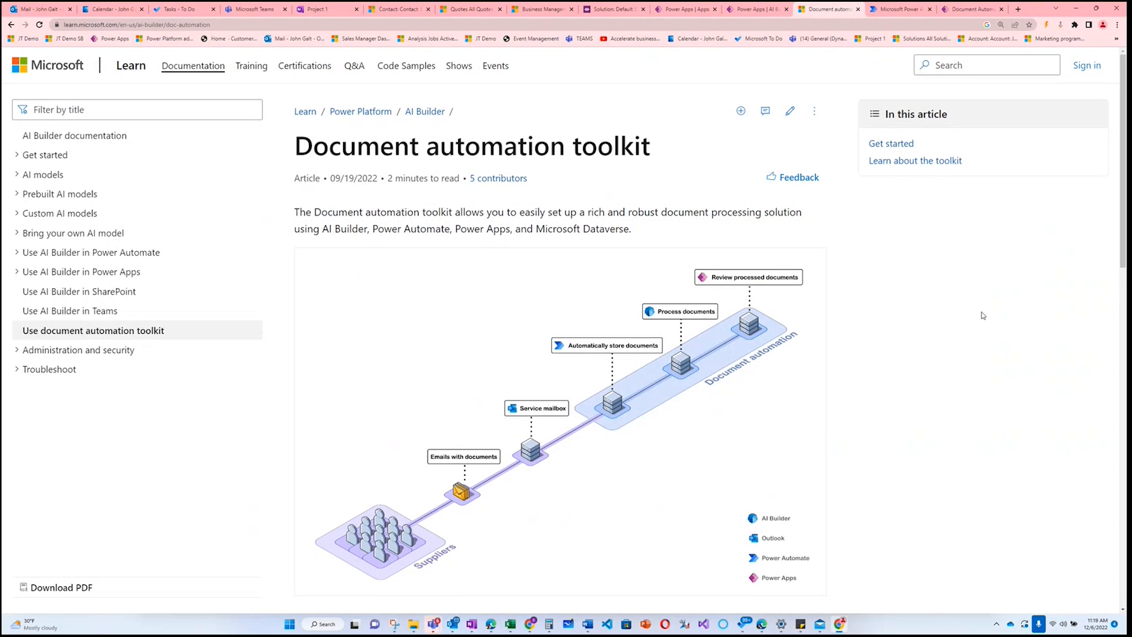
# Refresh the document list in the Document Automation application and return to the Document automation toolkit article
pyautogui.click(946, 10)
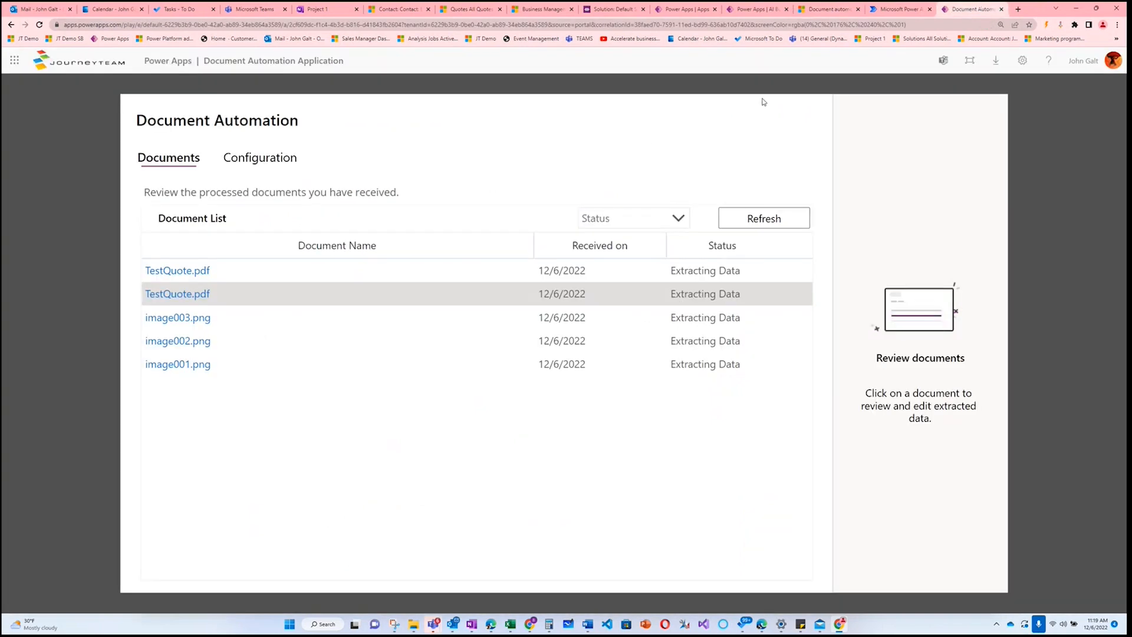
pyautogui.click(767, 219)
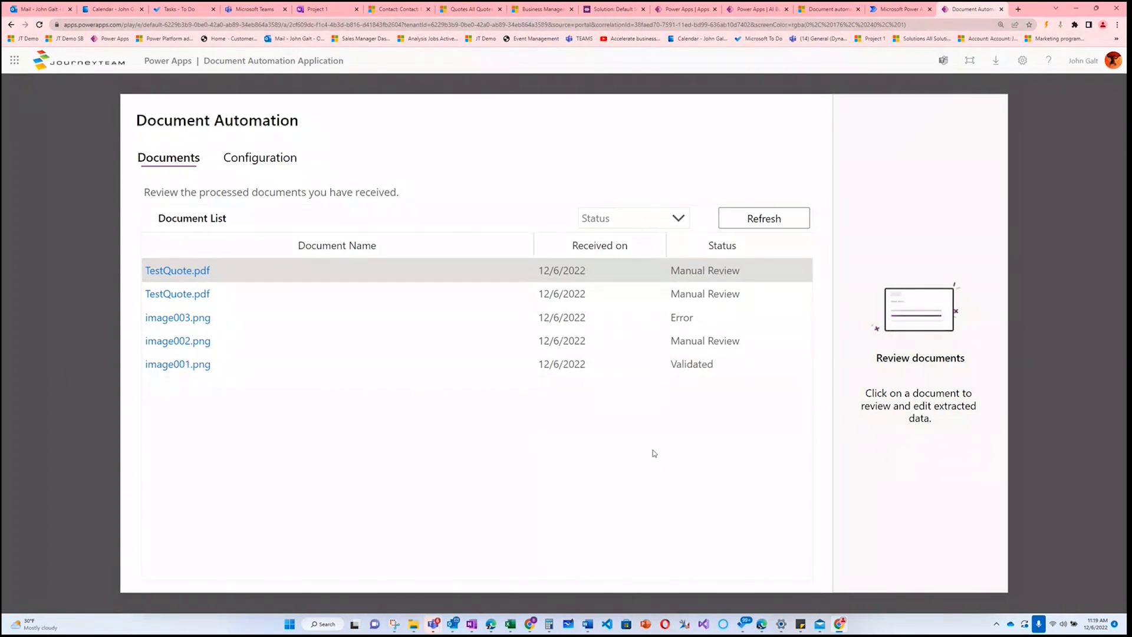
pyautogui.click(835, 10)
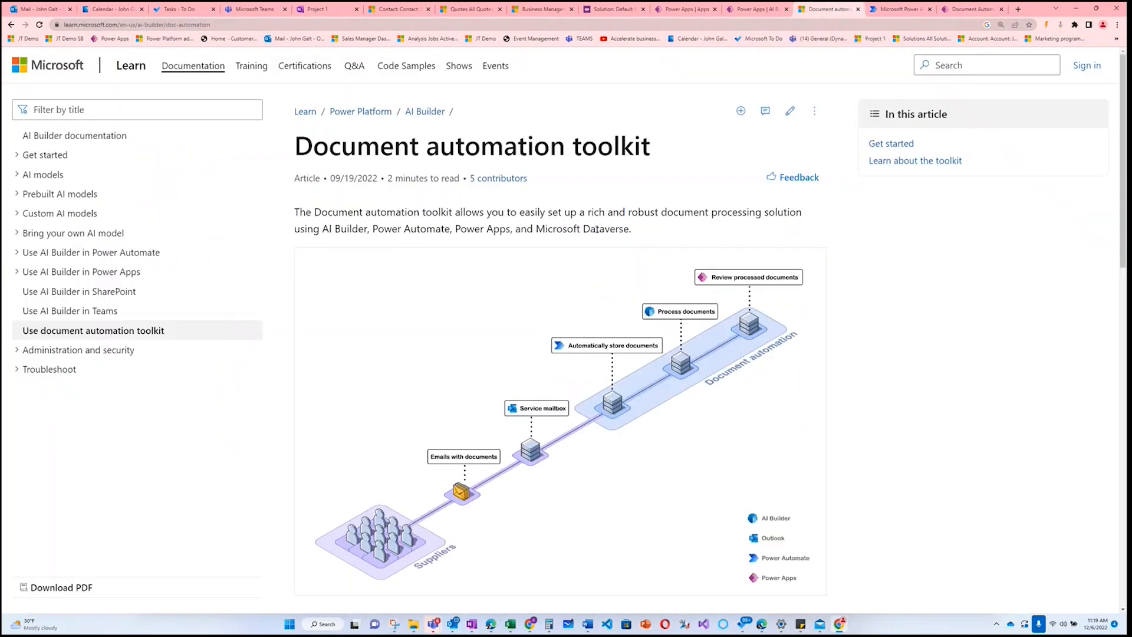
# Switch to the Outlook inbox and open the 10:54 AM "Quote!" email with the TestQuote (1).pdf attachment
pyautogui.click(50, 7)
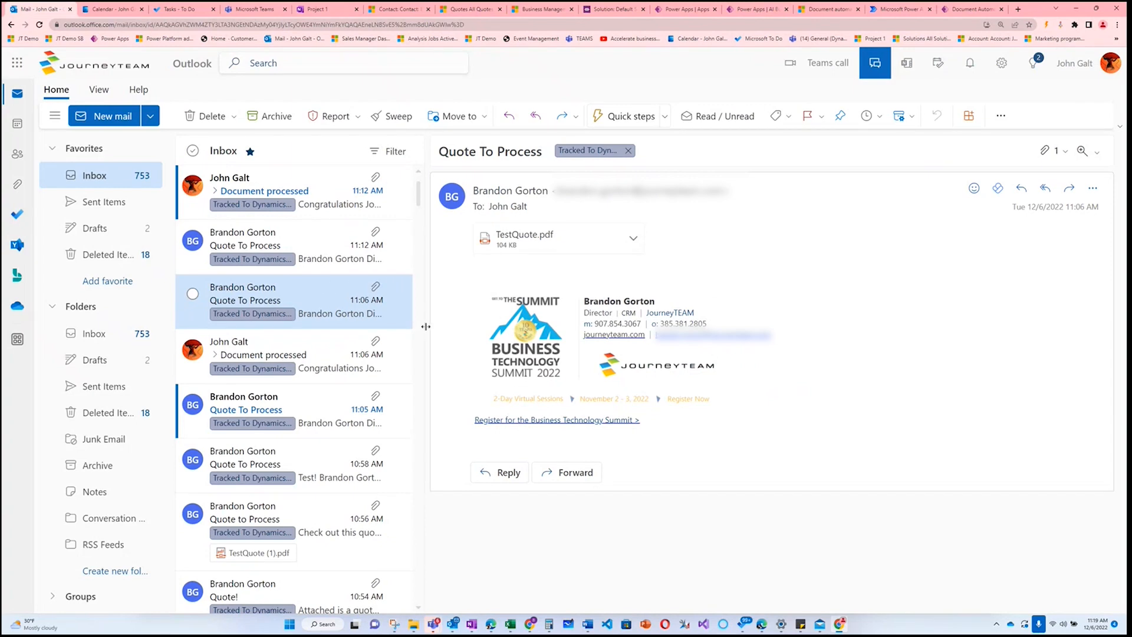
pyautogui.scroll(-2, 345, 437)
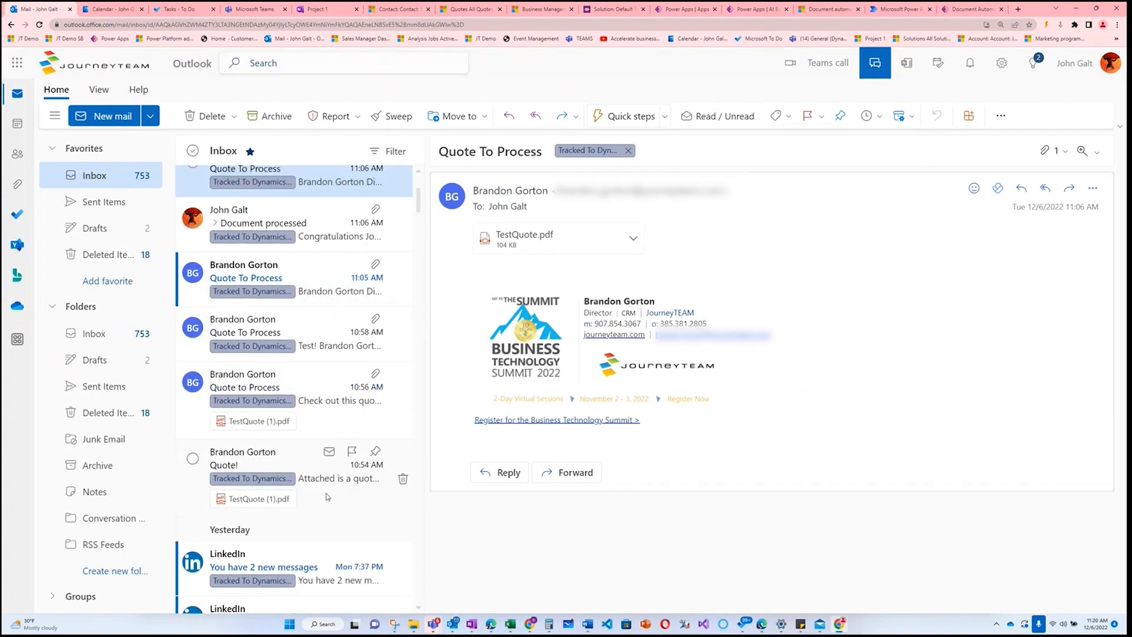
pyautogui.scroll(2, 328, 497)
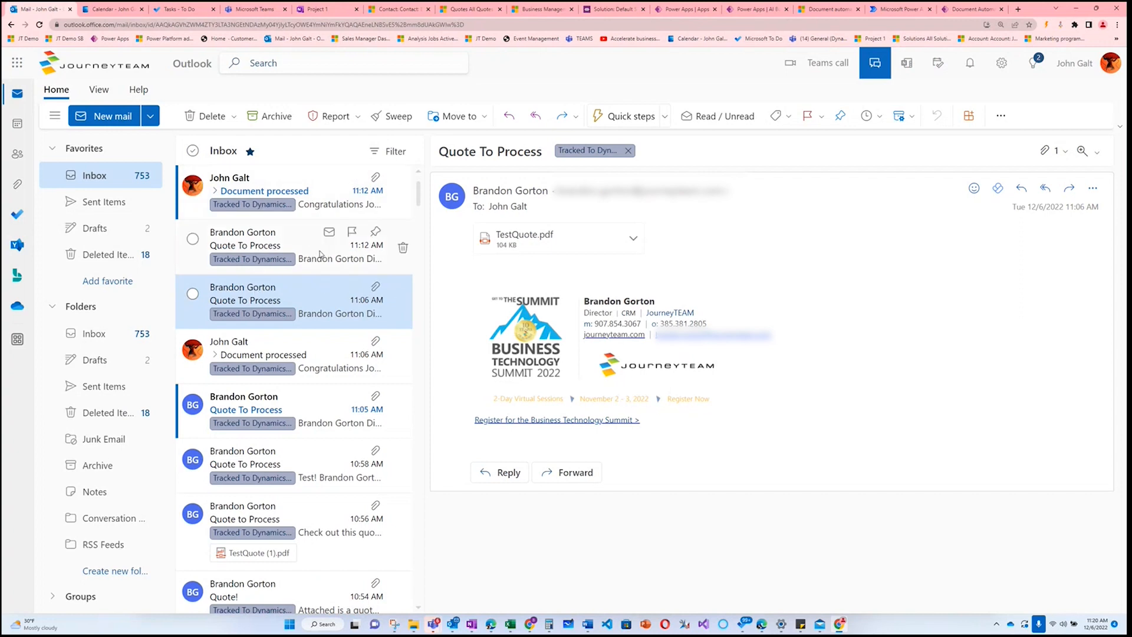
pyautogui.scroll(-1, 311, 526)
pyautogui.scroll(1, 316, 543)
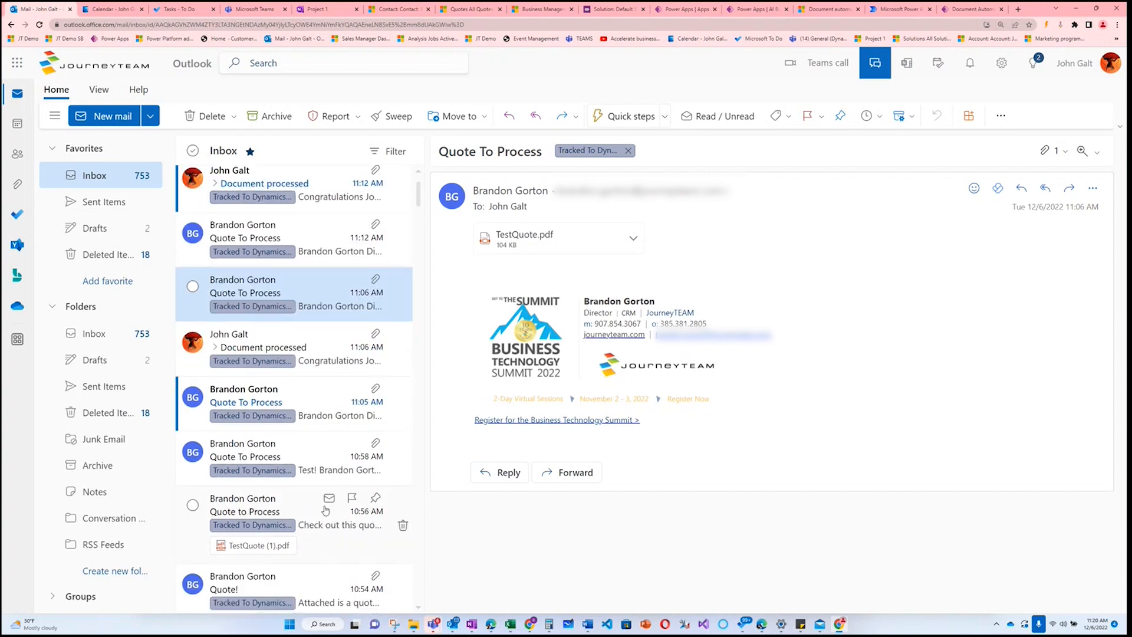
pyautogui.scroll(-1, 324, 561)
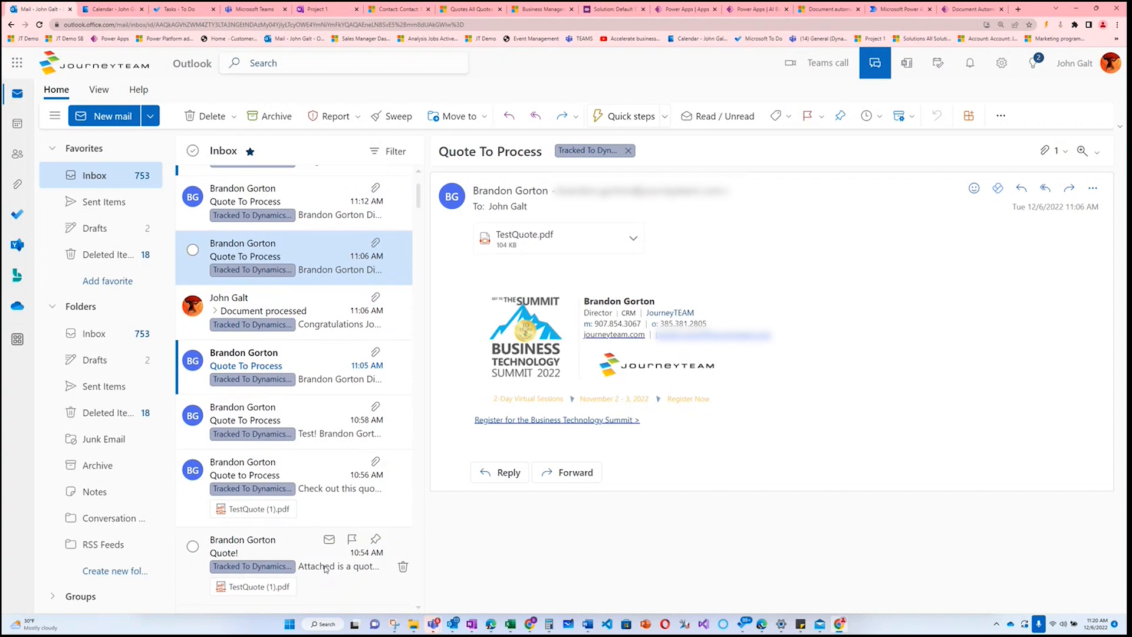
pyautogui.click(353, 580)
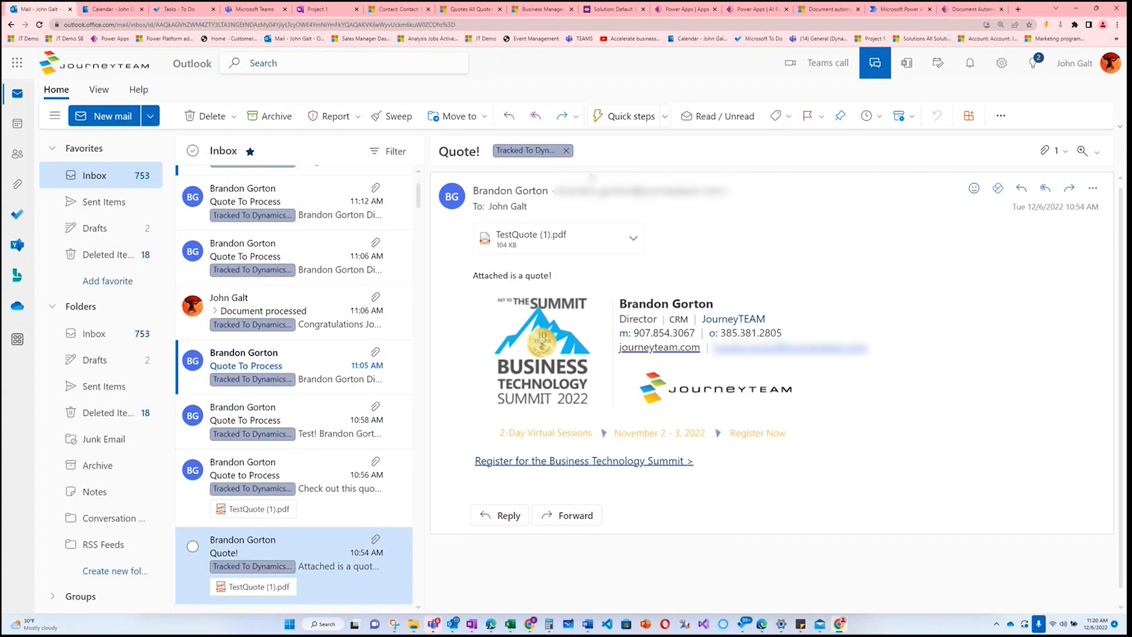
pyautogui.doubleClick(520, 277)
pyautogui.click(514, 280)
# Switch to the demo contact's record in Dynamics 365 Sales Hub and zoom the page to 150%
pyautogui.click(391, 9)
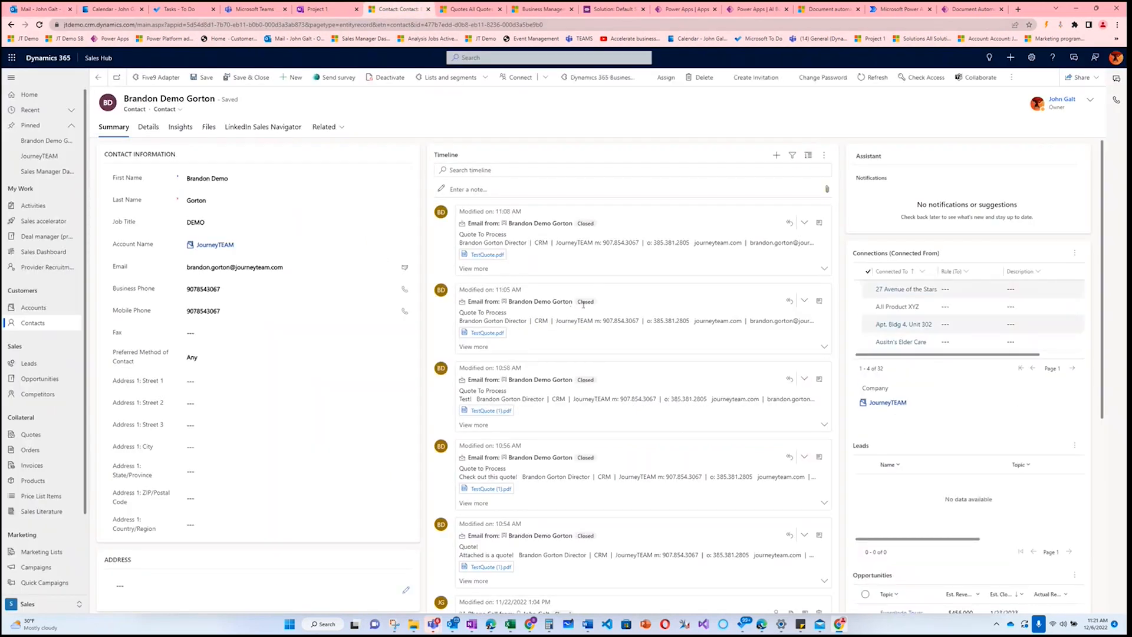
pyautogui.click(1118, 24)
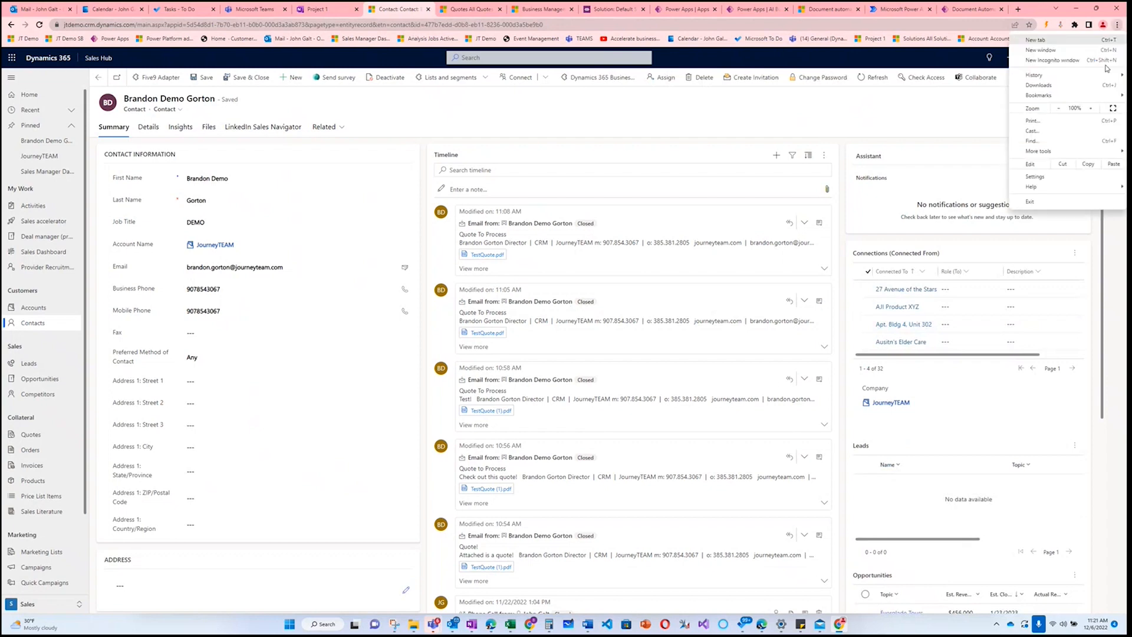
pyautogui.click(1092, 109)
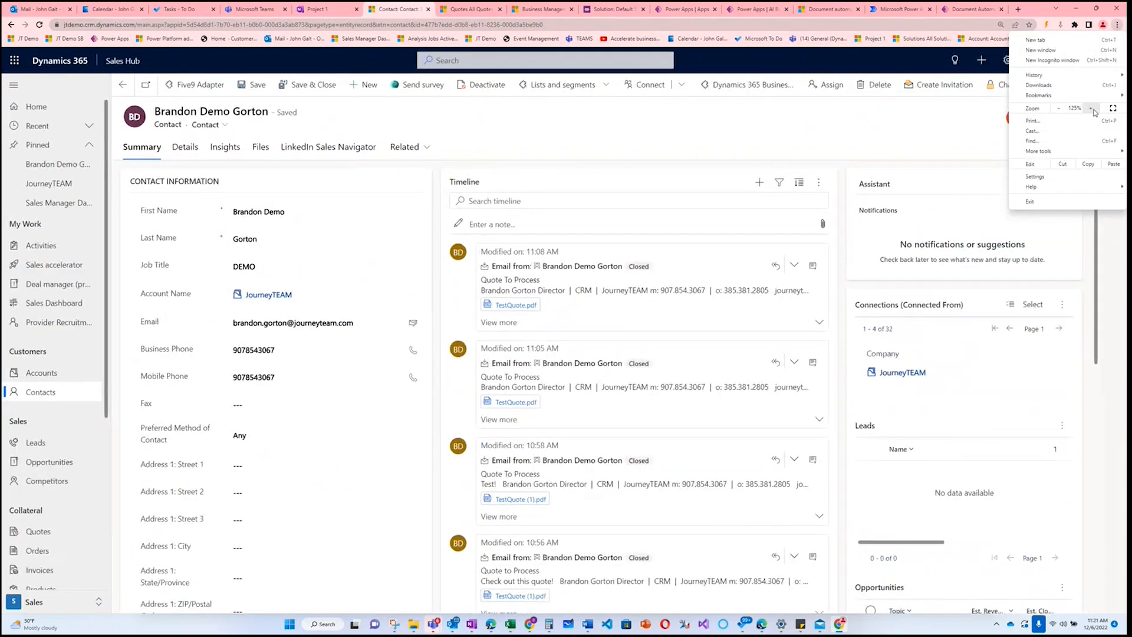
pyautogui.click(1094, 111)
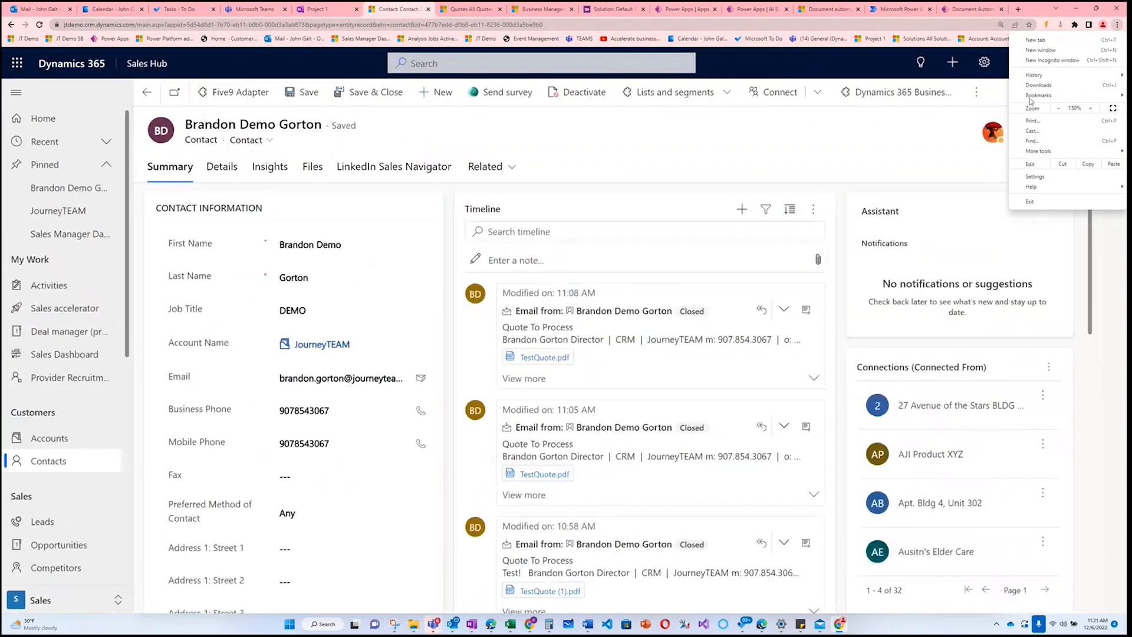
pyautogui.click(898, 154)
# Examine the tracked emails in the contact's timeline, expanding the 10:56 AM "Quote to Process" email
pyautogui.scroll(-3, 578, 377)
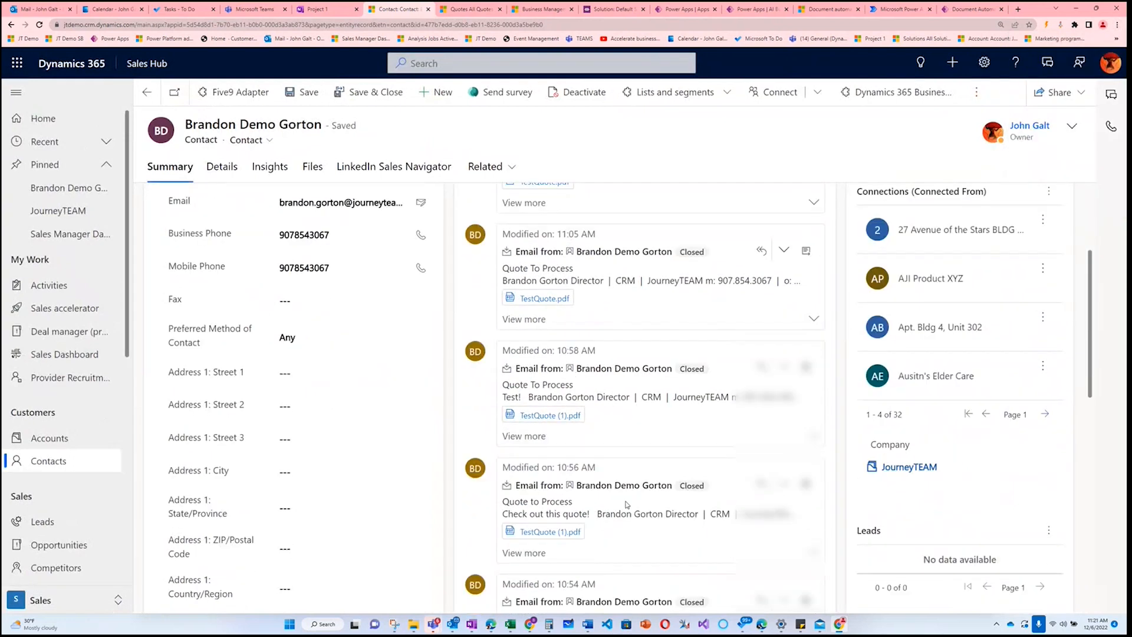
pyautogui.scroll(-2, 563, 454)
pyautogui.click(524, 422)
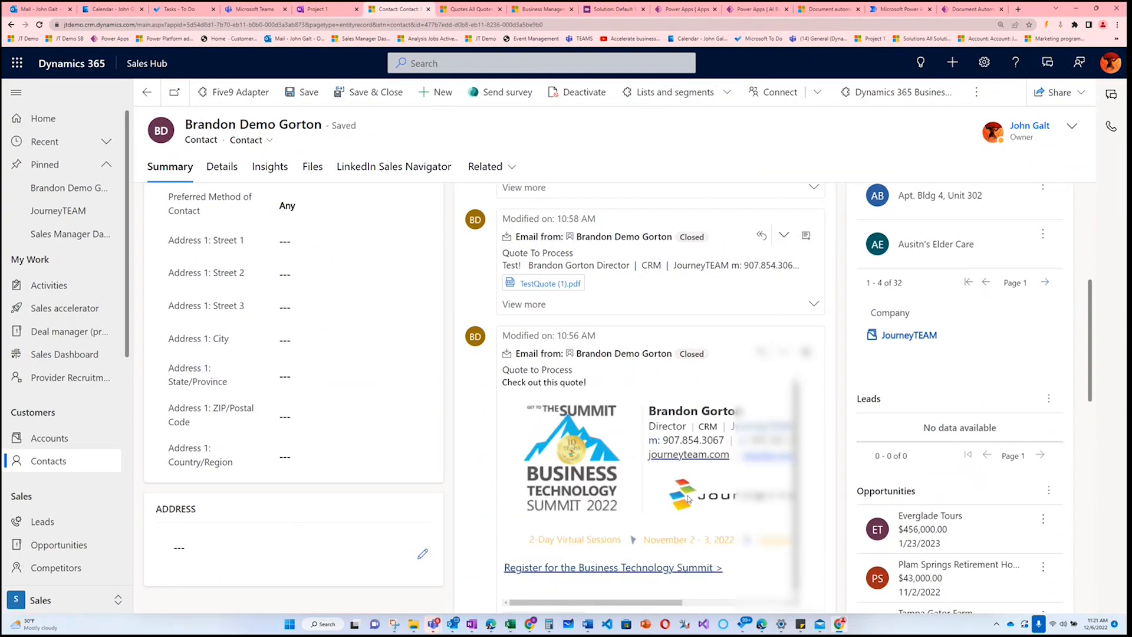
pyautogui.scroll(-2, 688, 499)
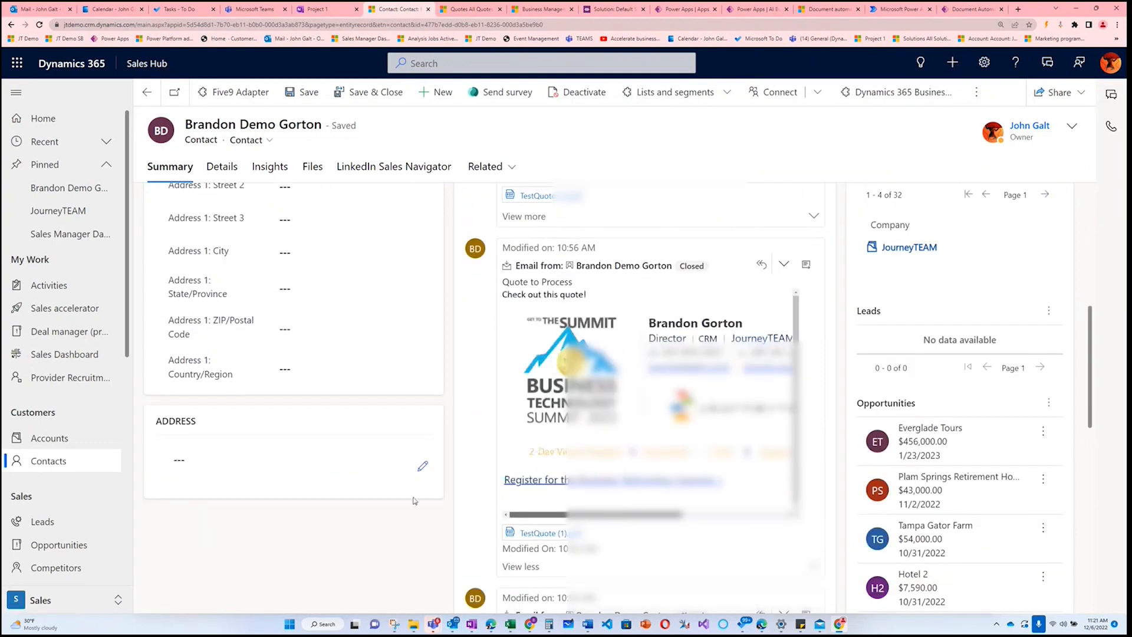
pyautogui.scroll(1, 634, 466)
pyautogui.scroll(-5, 638, 456)
pyautogui.scroll(3, 587, 349)
pyautogui.scroll(2, 591, 346)
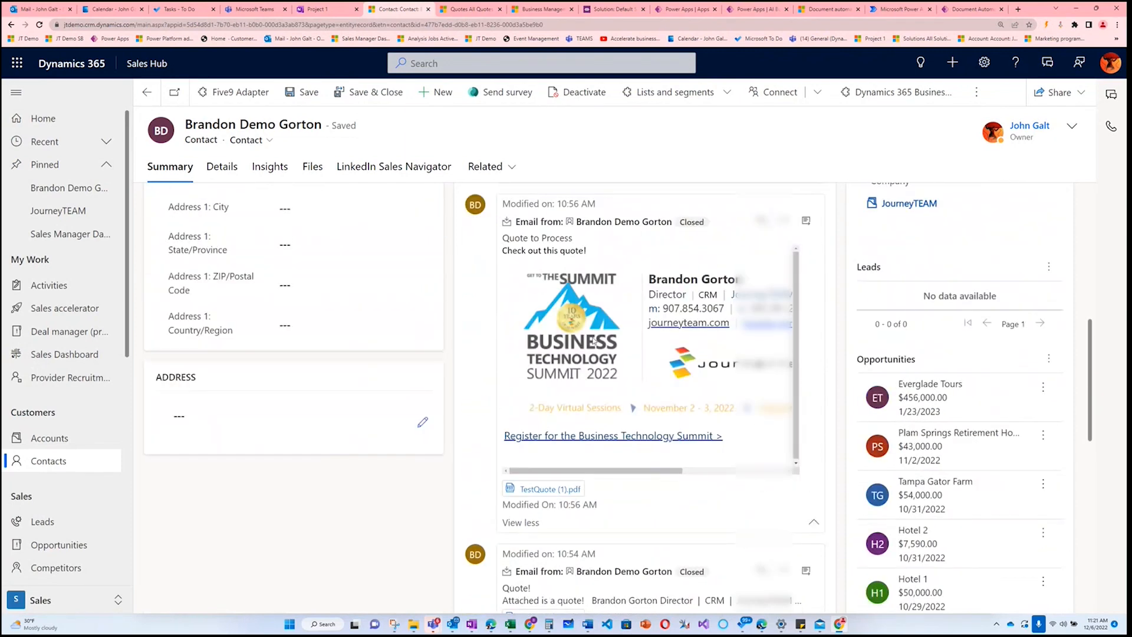
pyautogui.scroll(5, 688, 376)
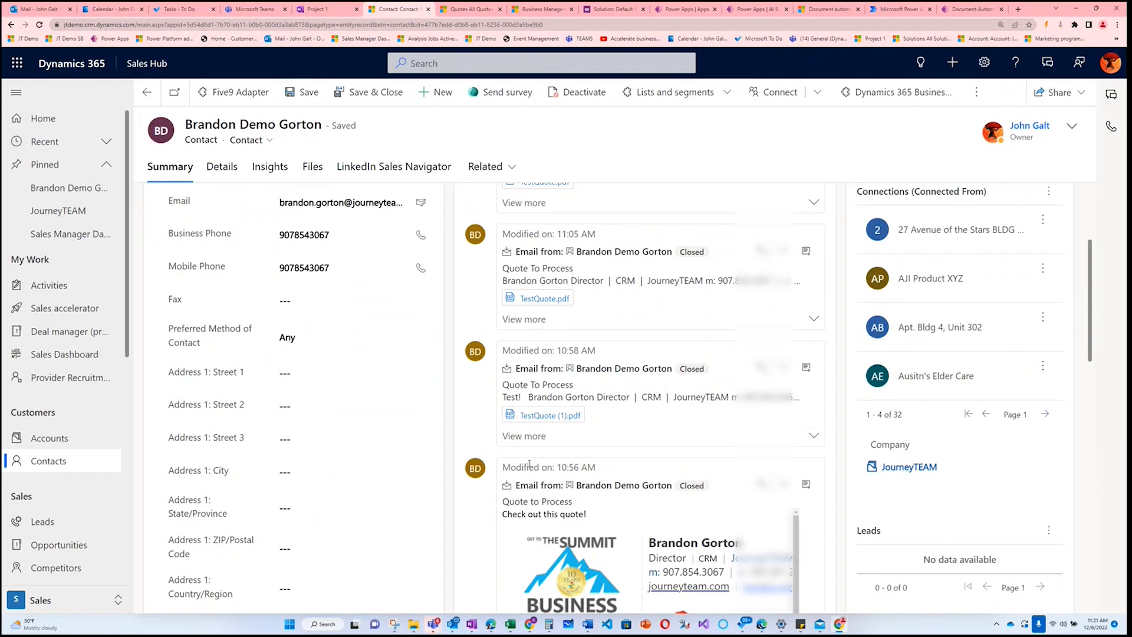
pyautogui.scroll(-2, 557, 423)
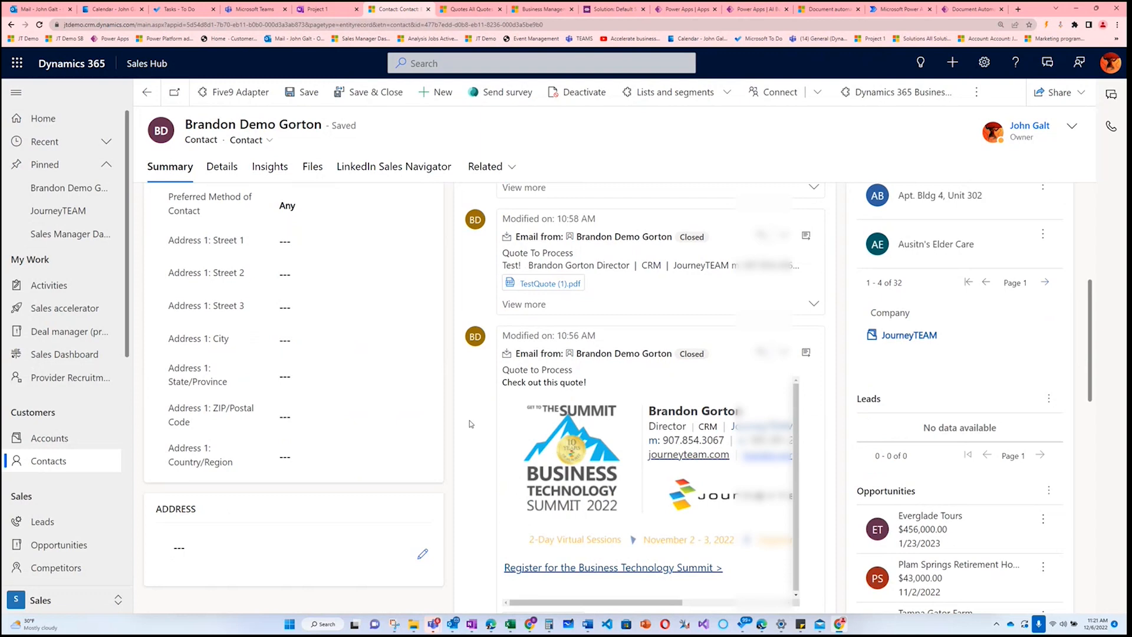
pyautogui.scroll(2, 656, 356)
pyautogui.scroll(3, 665, 379)
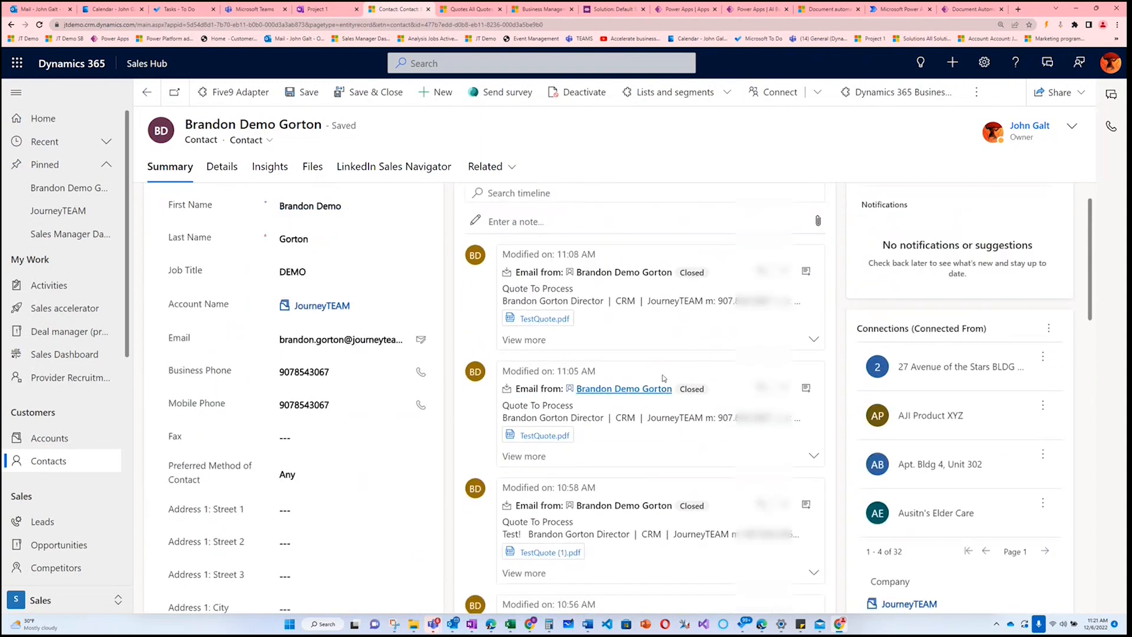
# Return to Outlook and remove the Tracked To Dynamics category from the "Quote!" email
pyautogui.click(37, 8)
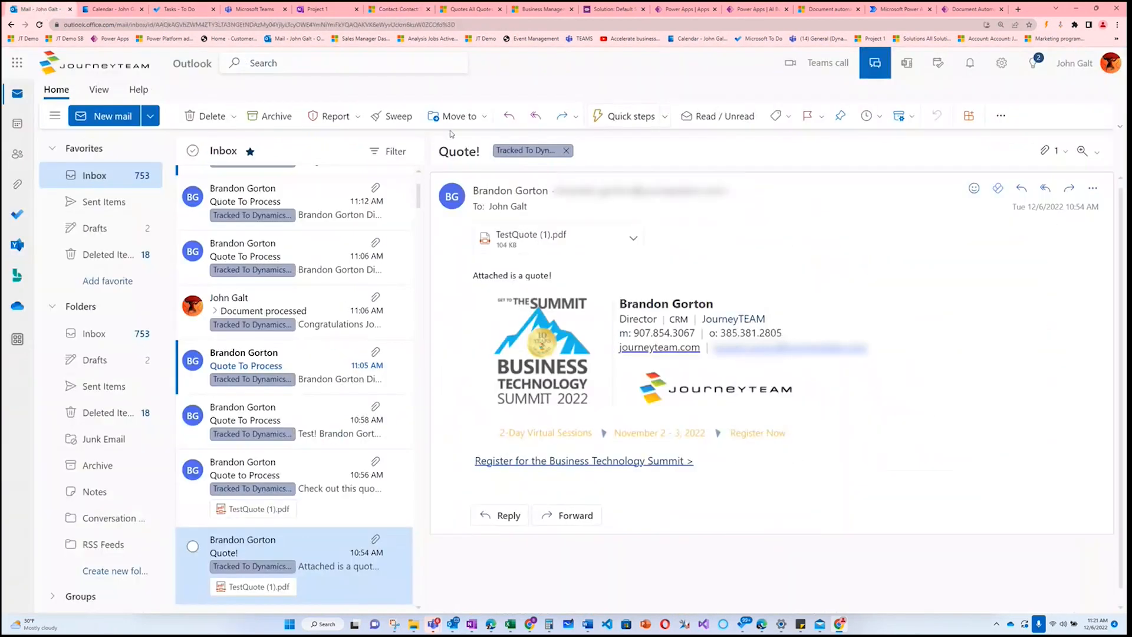
pyautogui.click(567, 152)
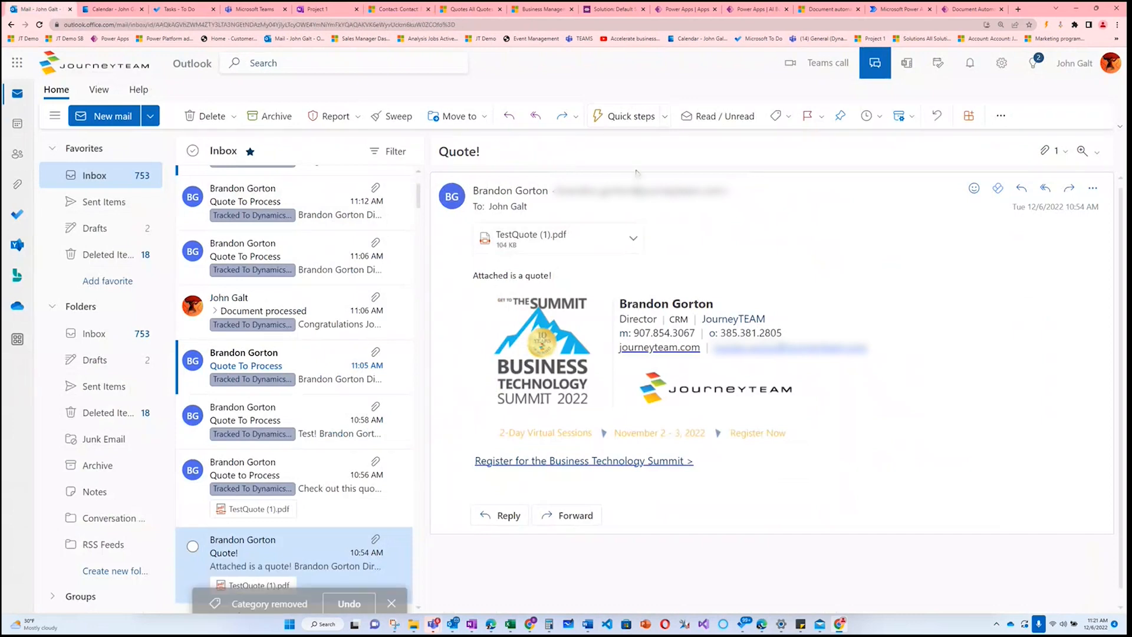
pyautogui.click(392, 597)
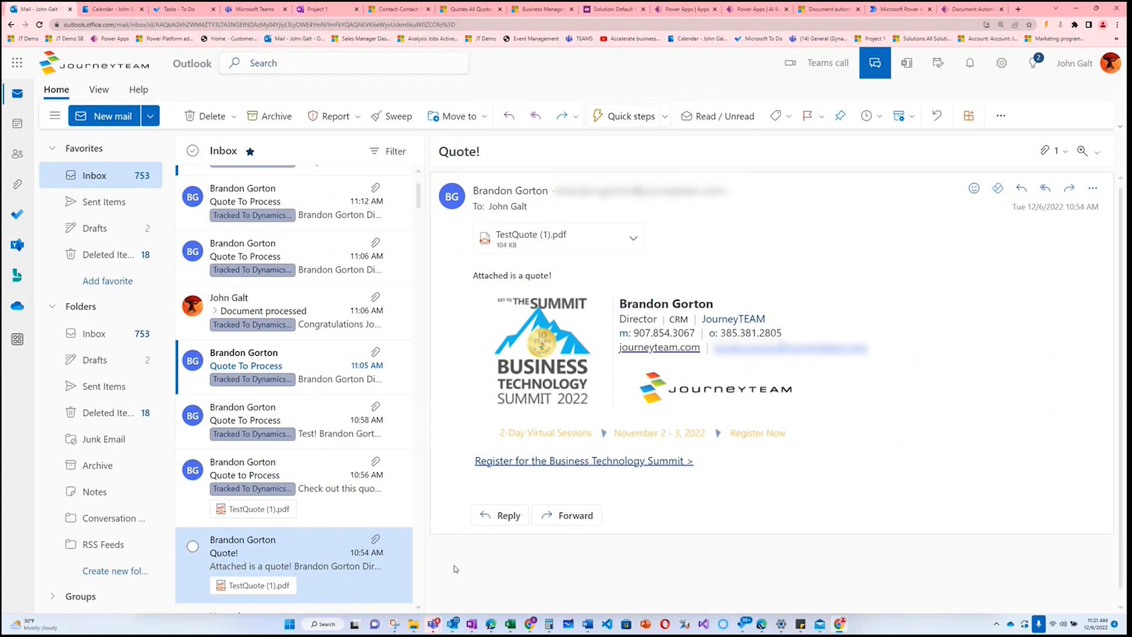
# Launch the Dynamics 365 add-in for the "Quote!" email and view its tracking options
pyautogui.click(1092, 192)
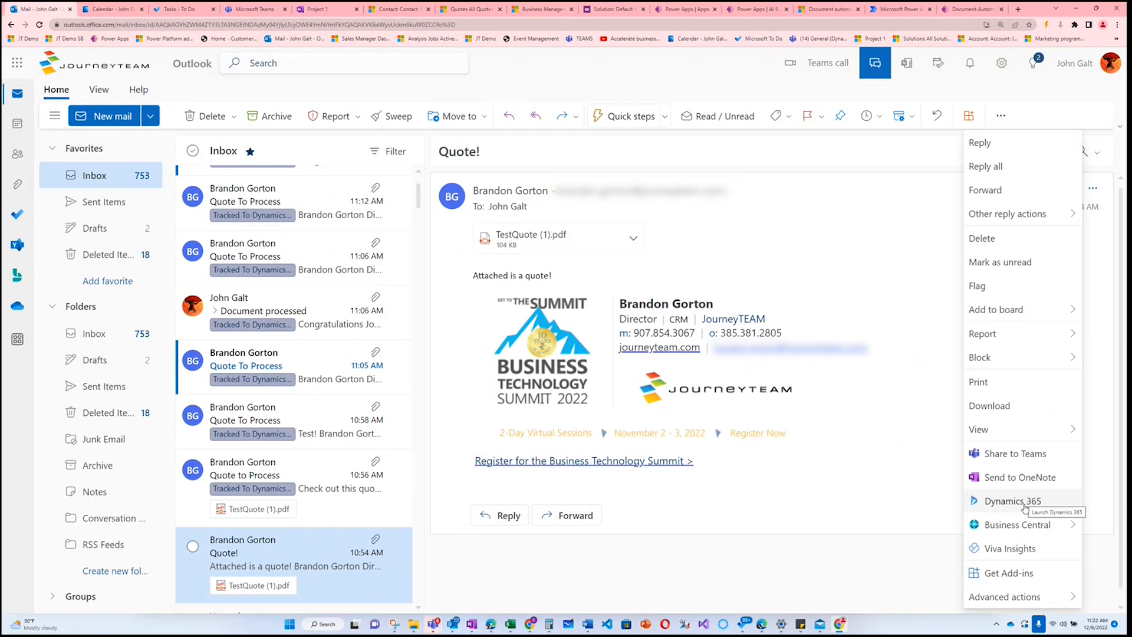
pyautogui.click(1004, 501)
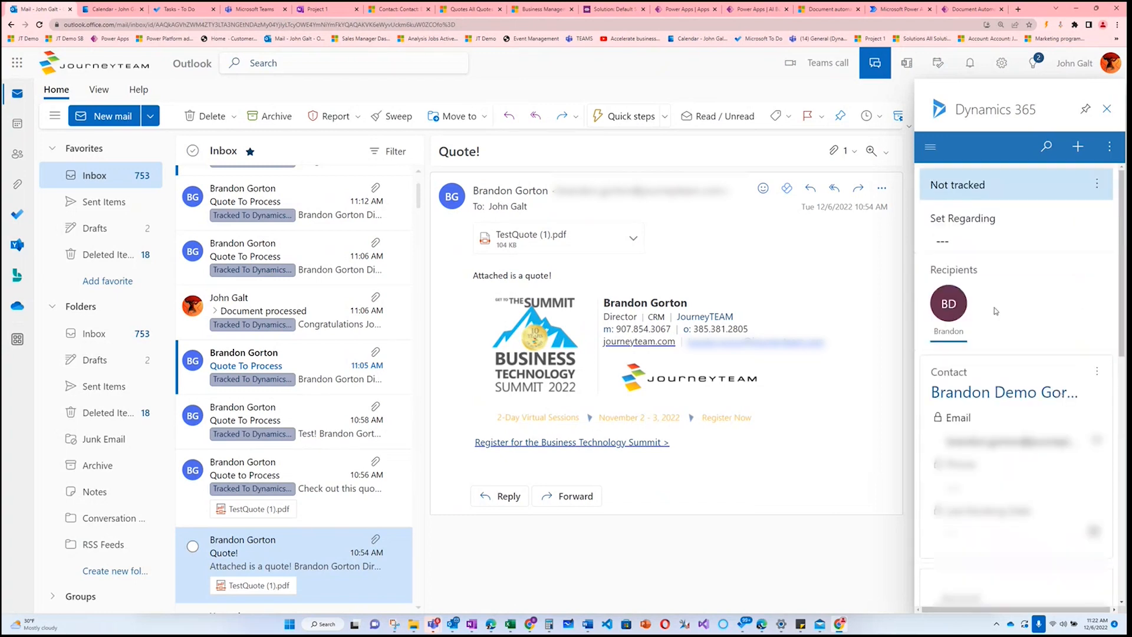
pyautogui.click(1102, 188)
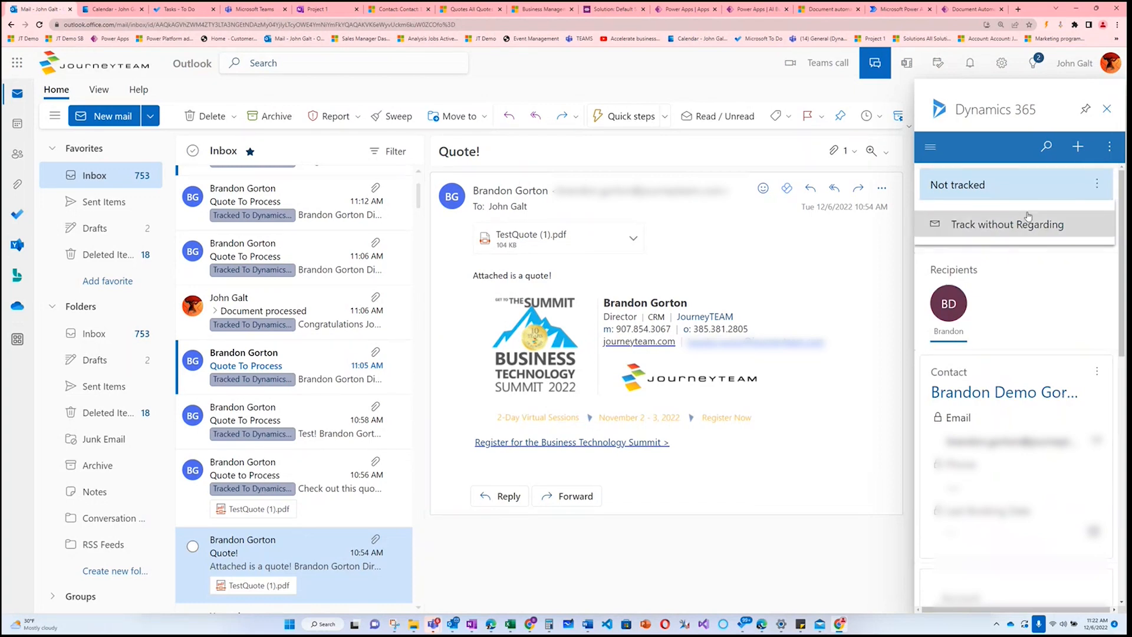
pyautogui.click(1099, 186)
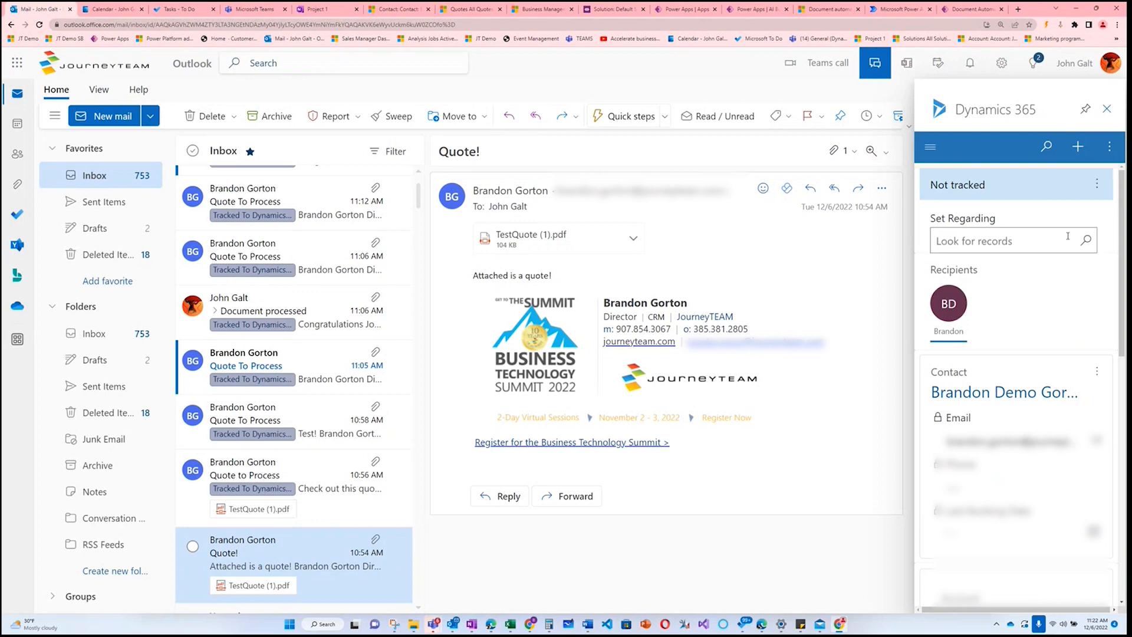
# Track the "Quote!" email by setting its regarding record to the pinned demo contact
pyautogui.click(1111, 148)
pyautogui.click(1111, 147)
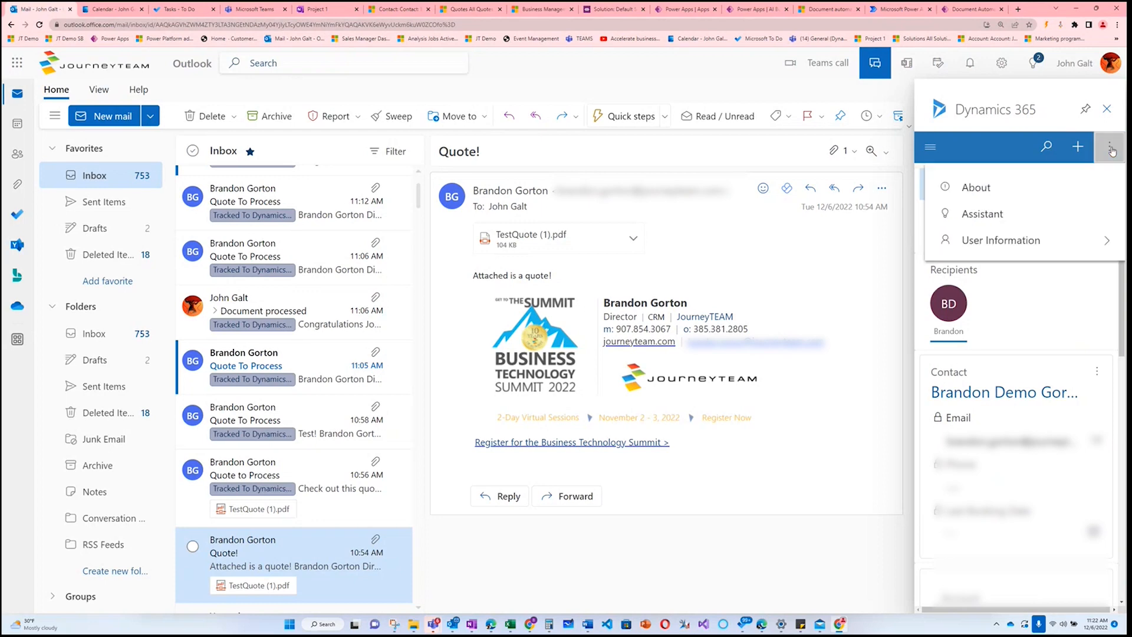
pyautogui.click(998, 241)
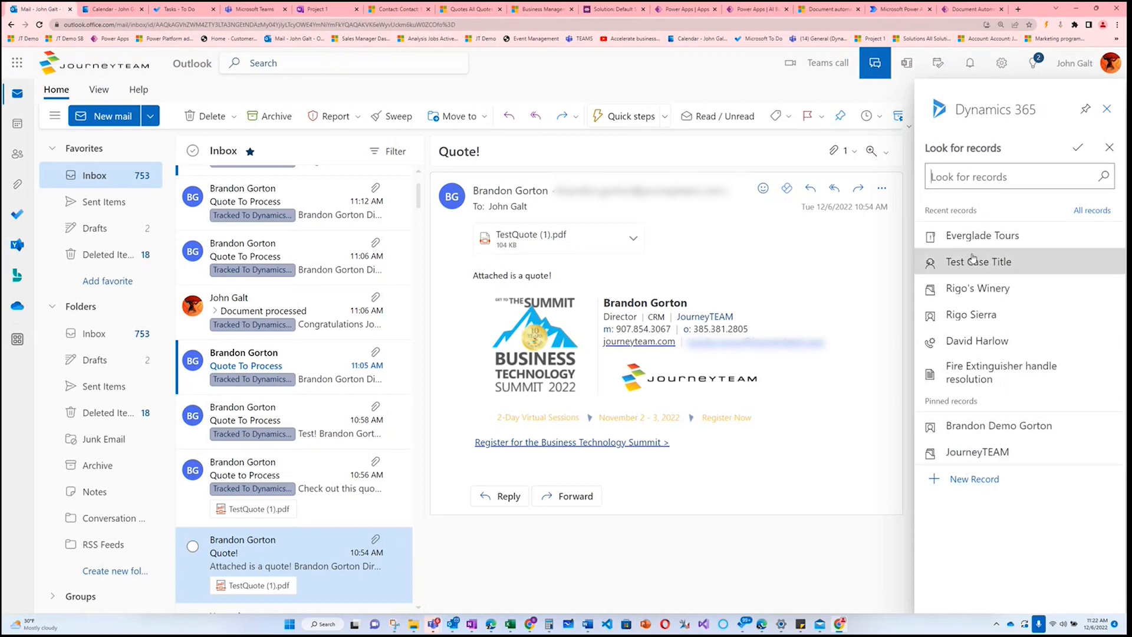
pyautogui.click(956, 428)
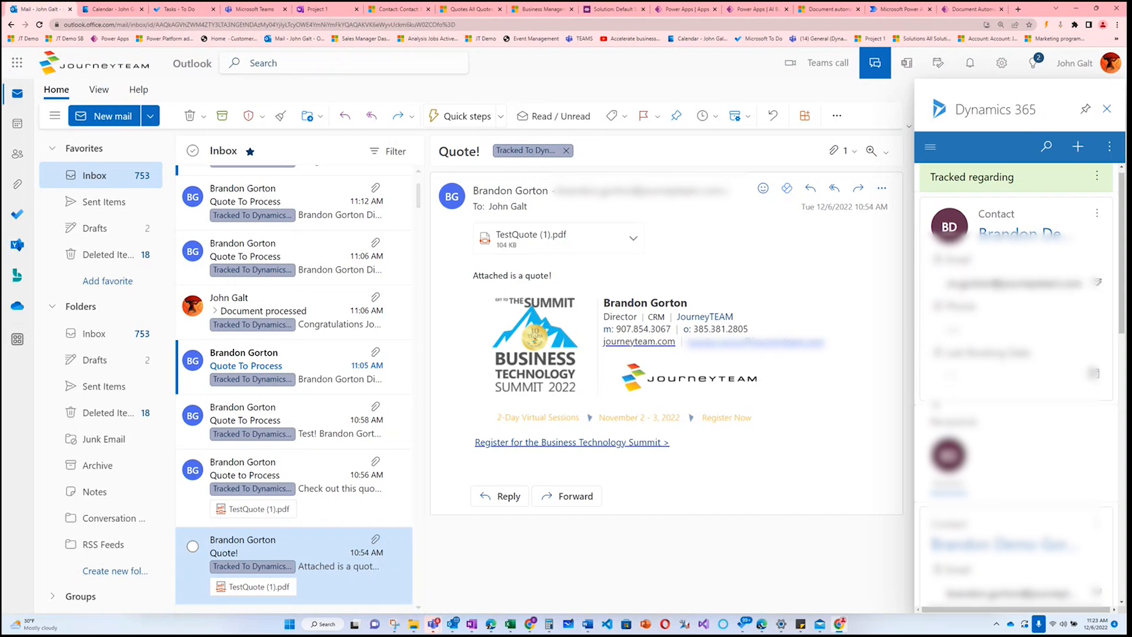
# Examine the contact's details, account, last activity and opportunities in the Dynamics 365 add-in
pyautogui.scroll(-4, 1016, 384)
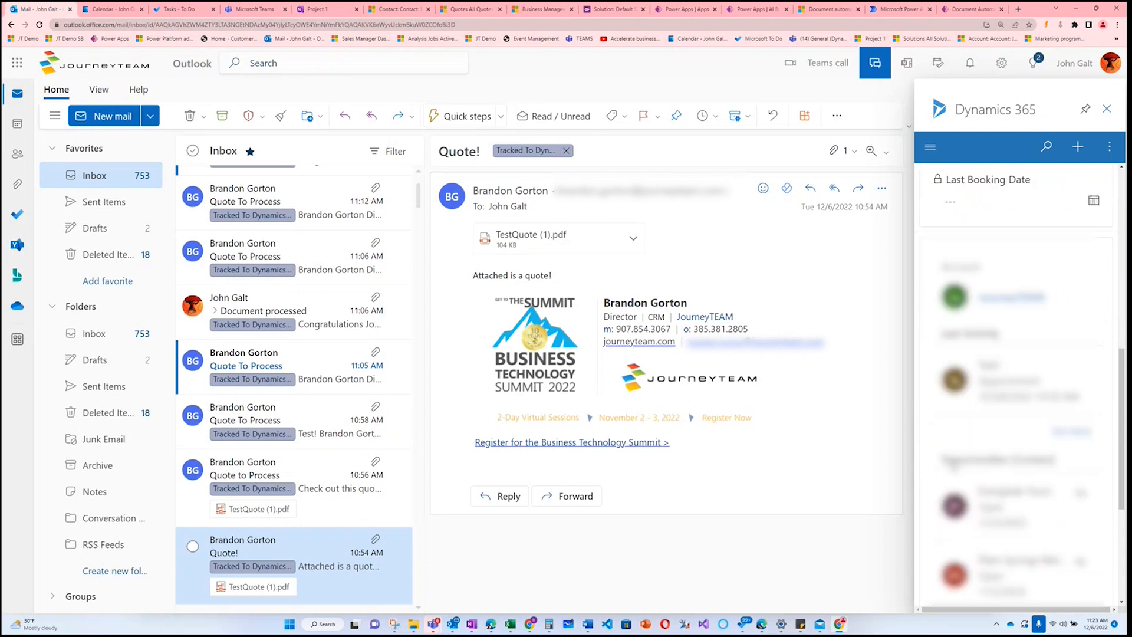
pyautogui.scroll(2, 1017, 383)
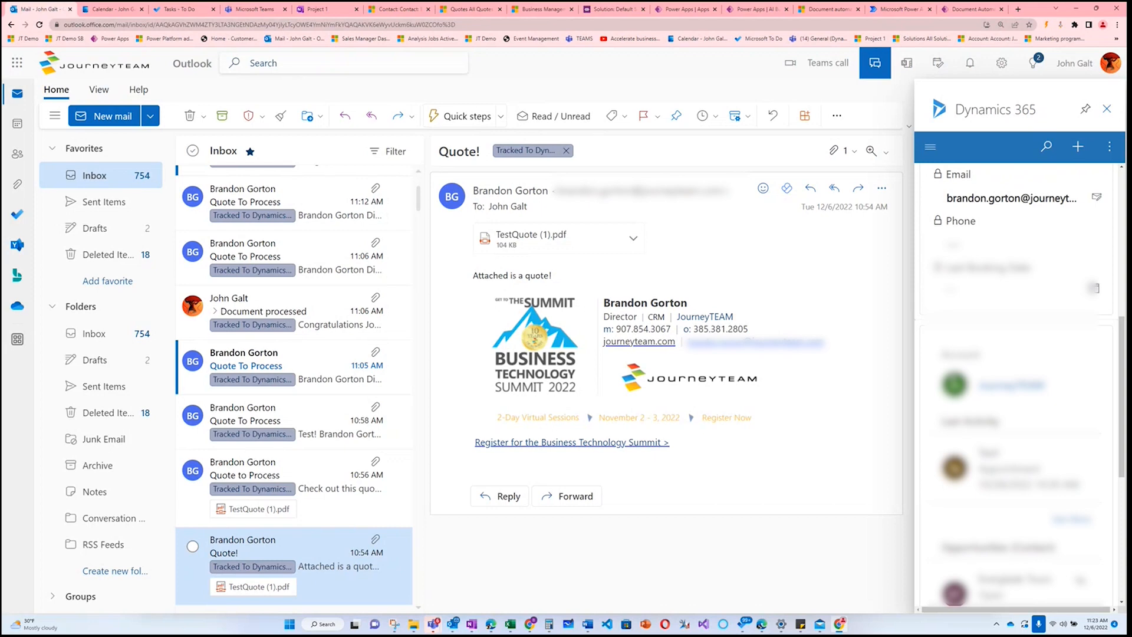
pyautogui.scroll(-1, 1014, 413)
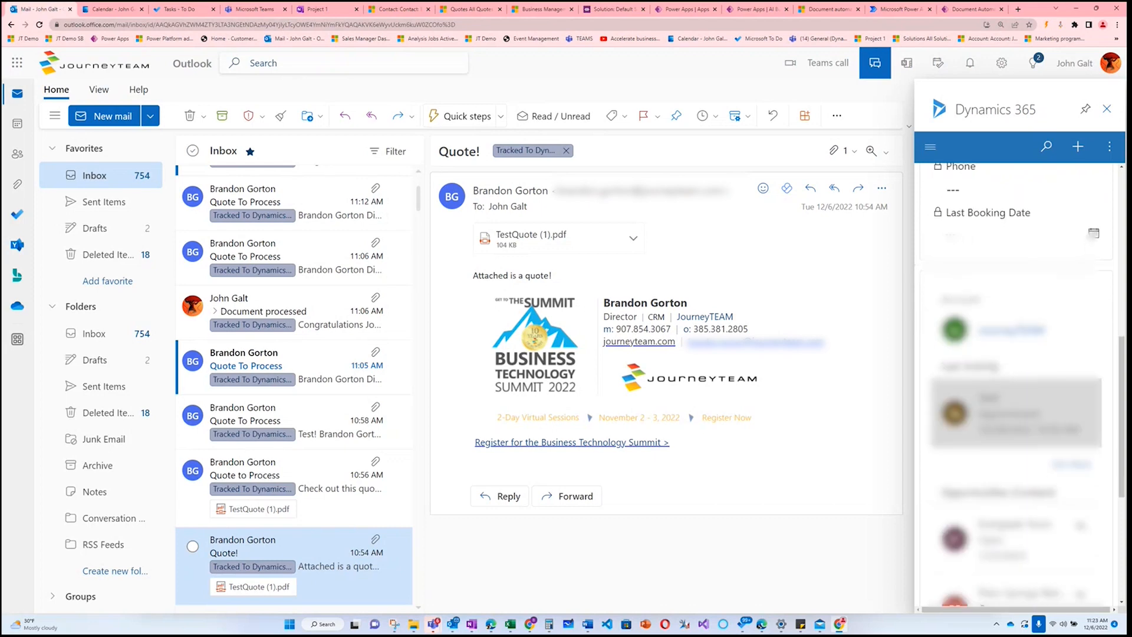
# Review the contact's account, last activity, opportunities and cases listed in the add-in
pyautogui.scroll(2, 1015, 384)
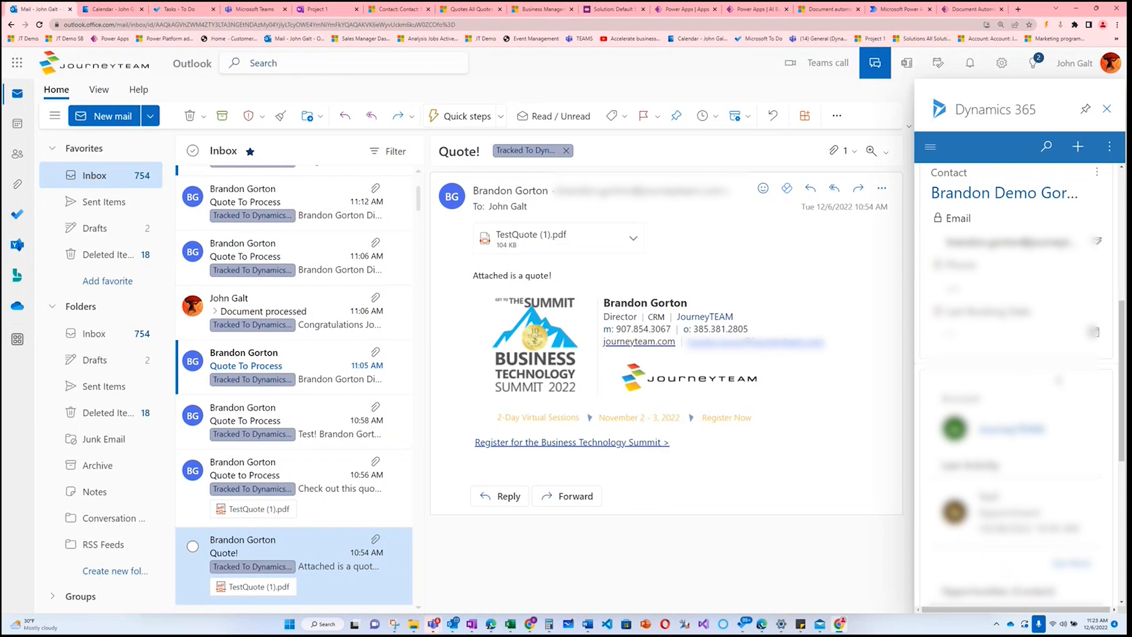
pyautogui.scroll(-2, 1050, 370)
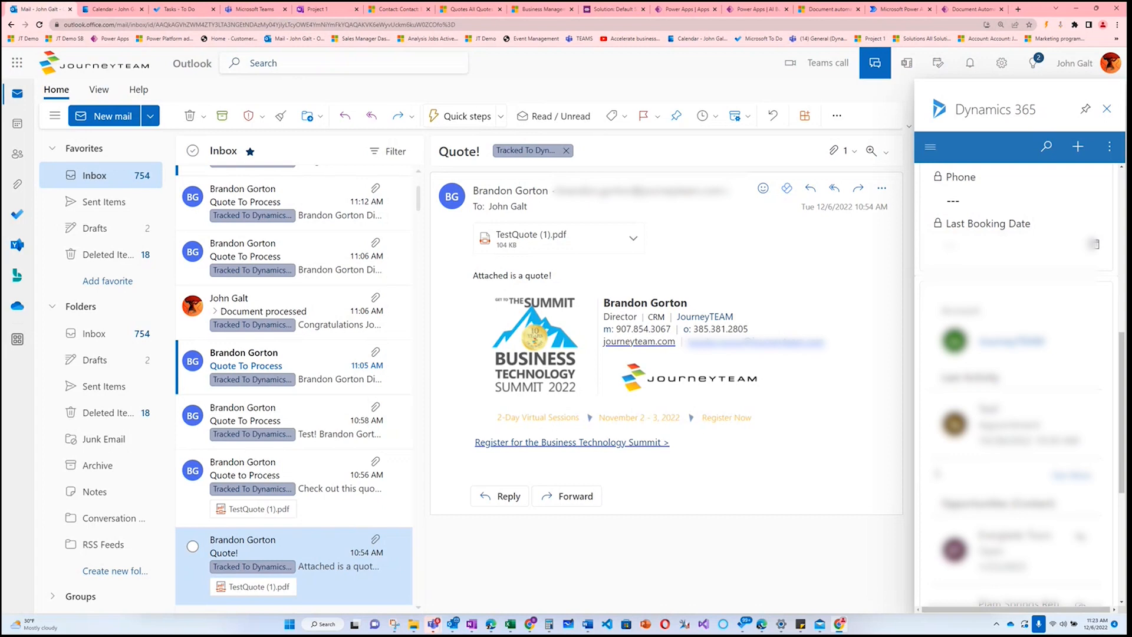
pyautogui.scroll(-2, 1019, 383)
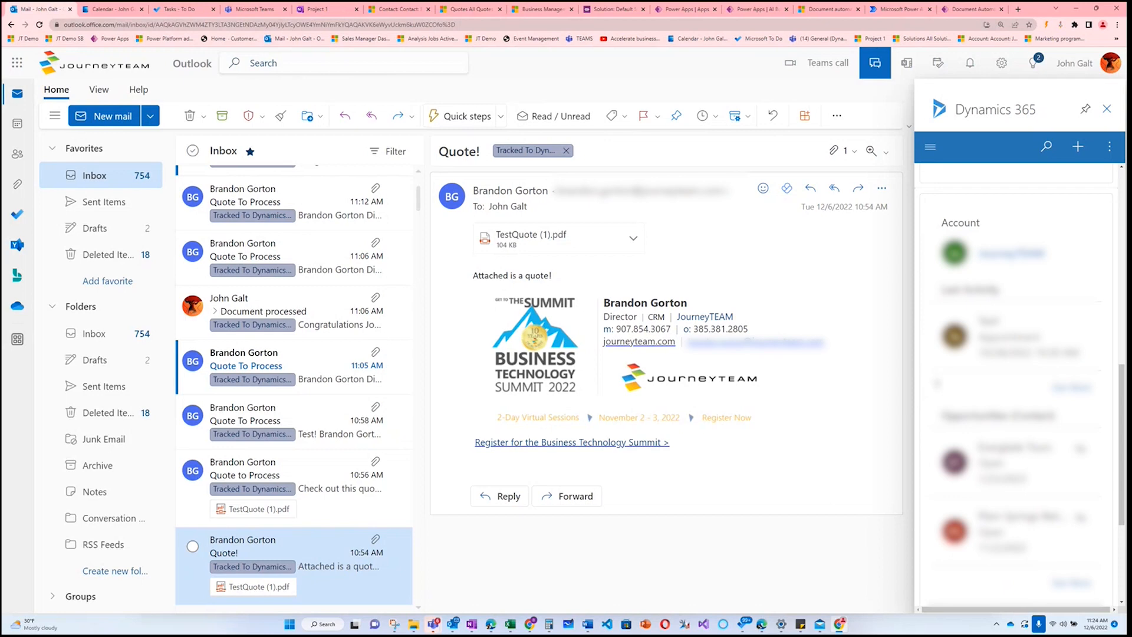
pyautogui.scroll(-2, 938, 384)
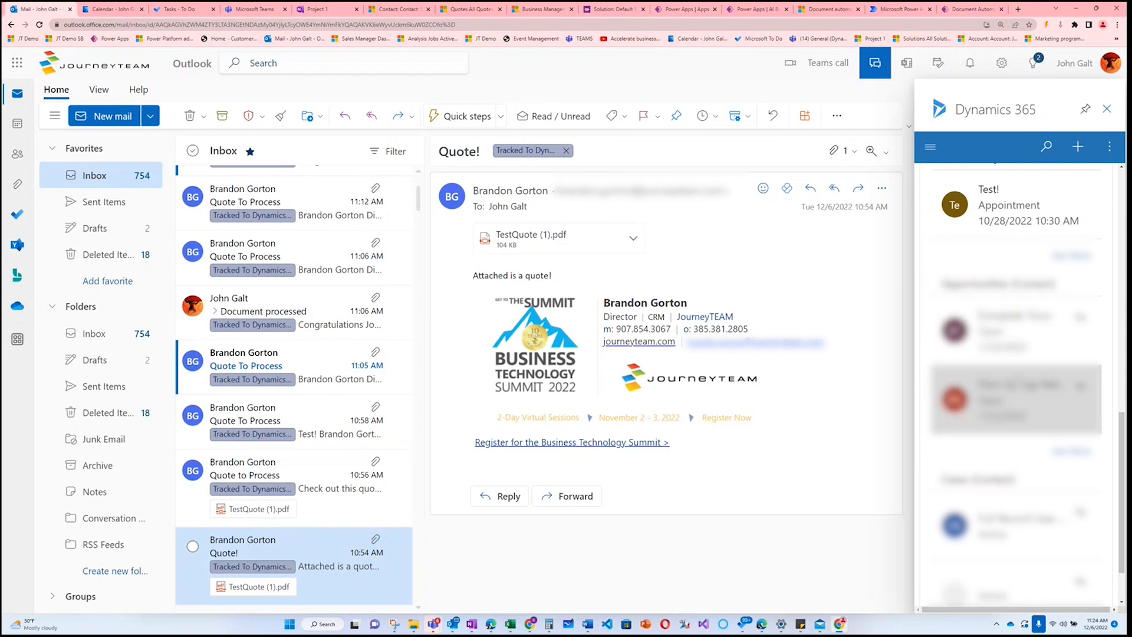
pyautogui.scroll(-1, 1018, 401)
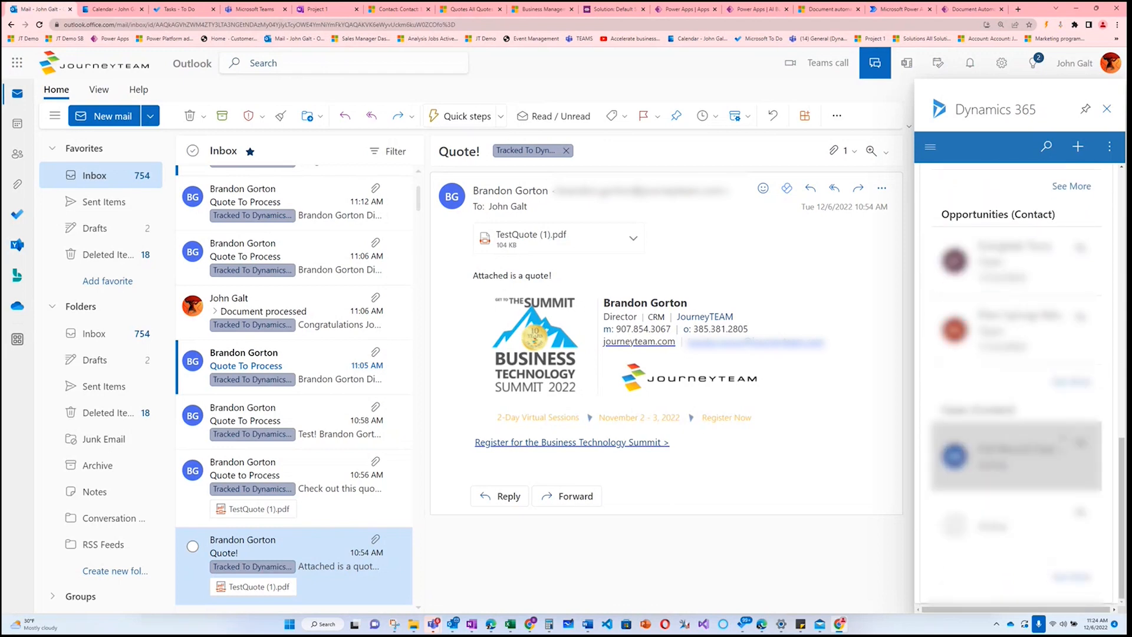
pyautogui.scroll(3, 1017, 423)
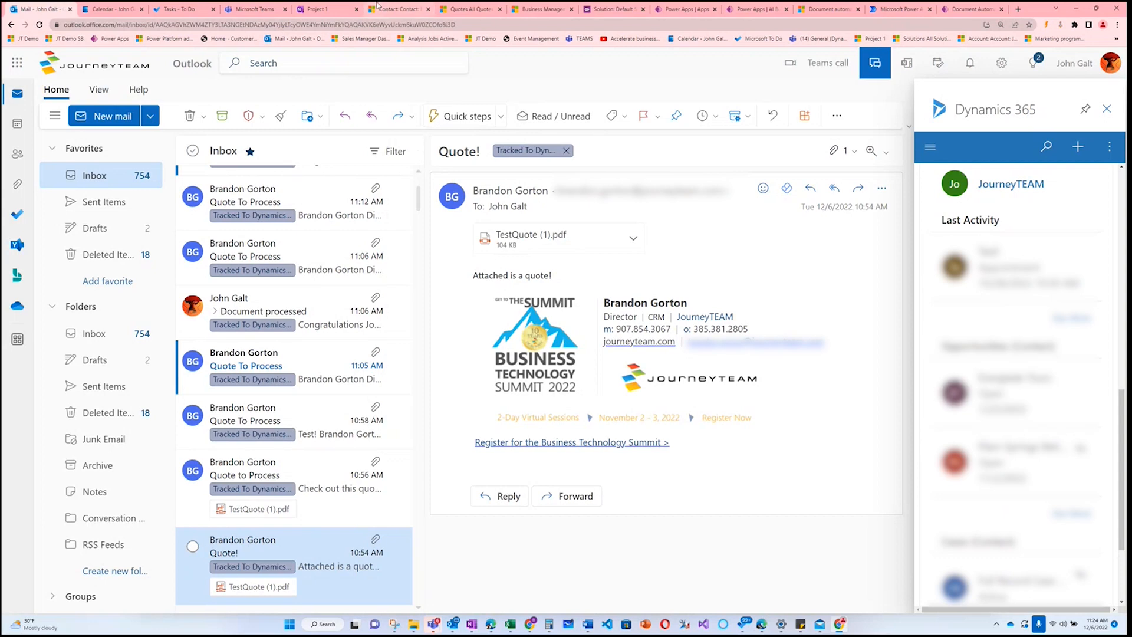
# Switch to the contact record in Dynamics 365 Sales Hub, refresh its timeline and inspect the tracked "Quote!" email
pyautogui.click(377, 7)
pyautogui.click(813, 209)
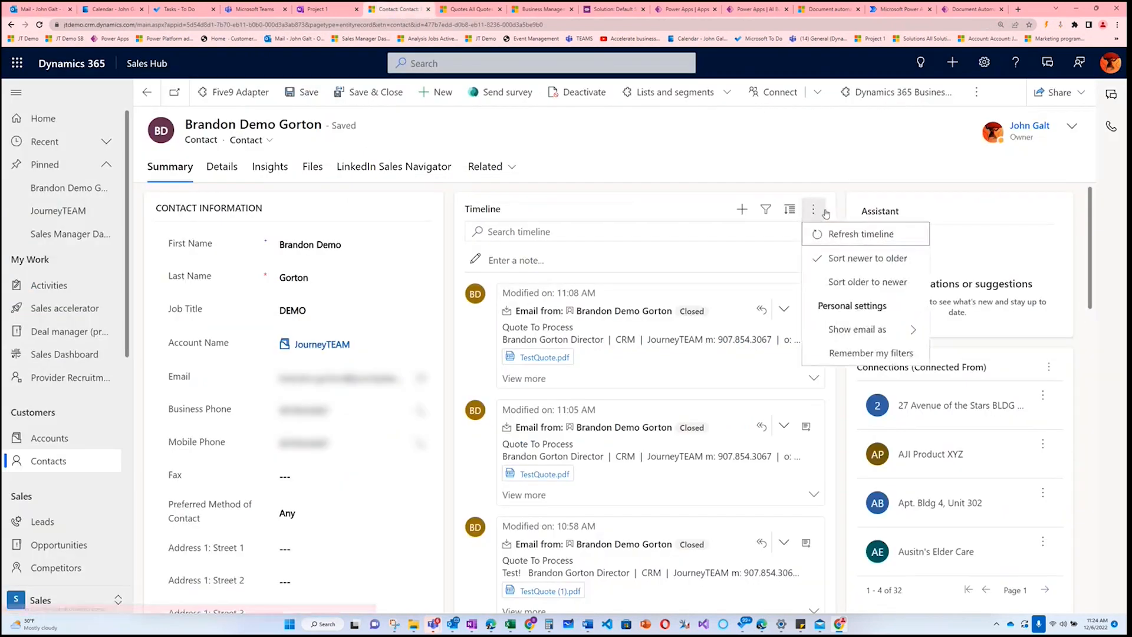
pyautogui.click(837, 232)
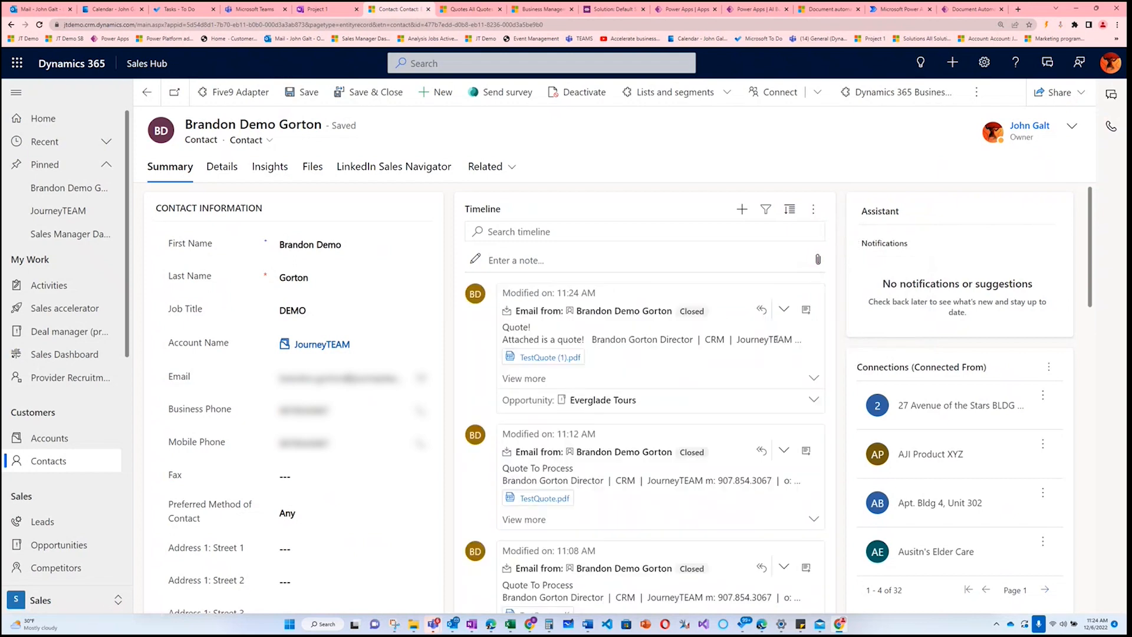
pyautogui.scroll(-5, 770, 347)
pyautogui.scroll(5, 770, 347)
pyautogui.moveTo(503, 328); pyautogui.dragTo(533, 328)
pyautogui.scroll(-7, 784, 395)
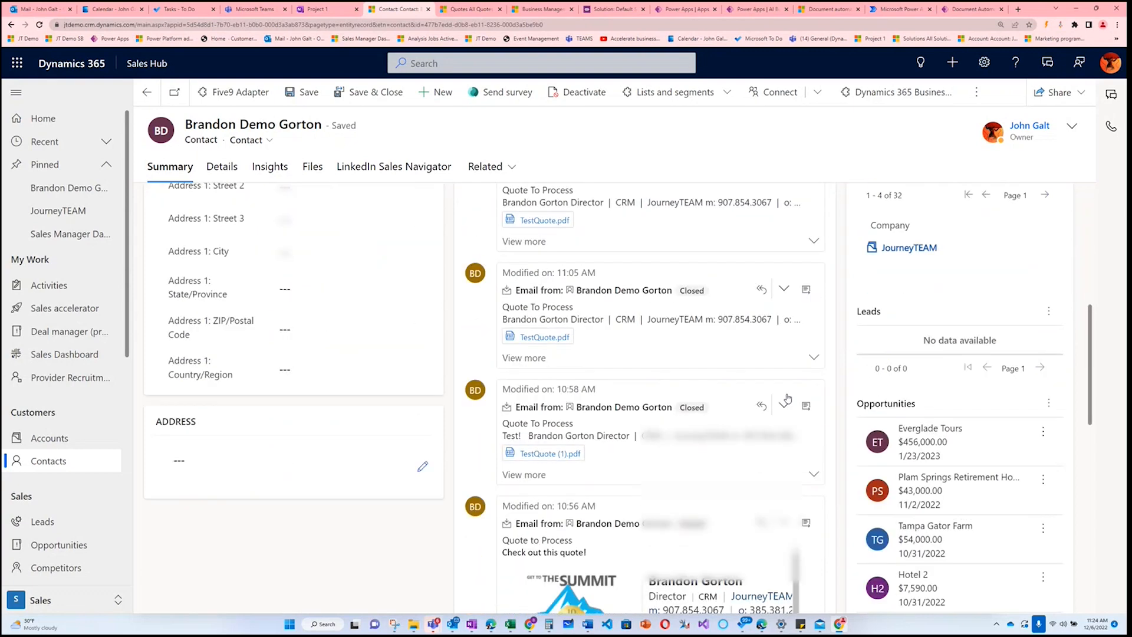
# Open the contact's Everglade Tours opportunity and expand the "Quote!" email in its timeline
pyautogui.scroll(-2, 787, 399)
pyautogui.click(947, 304)
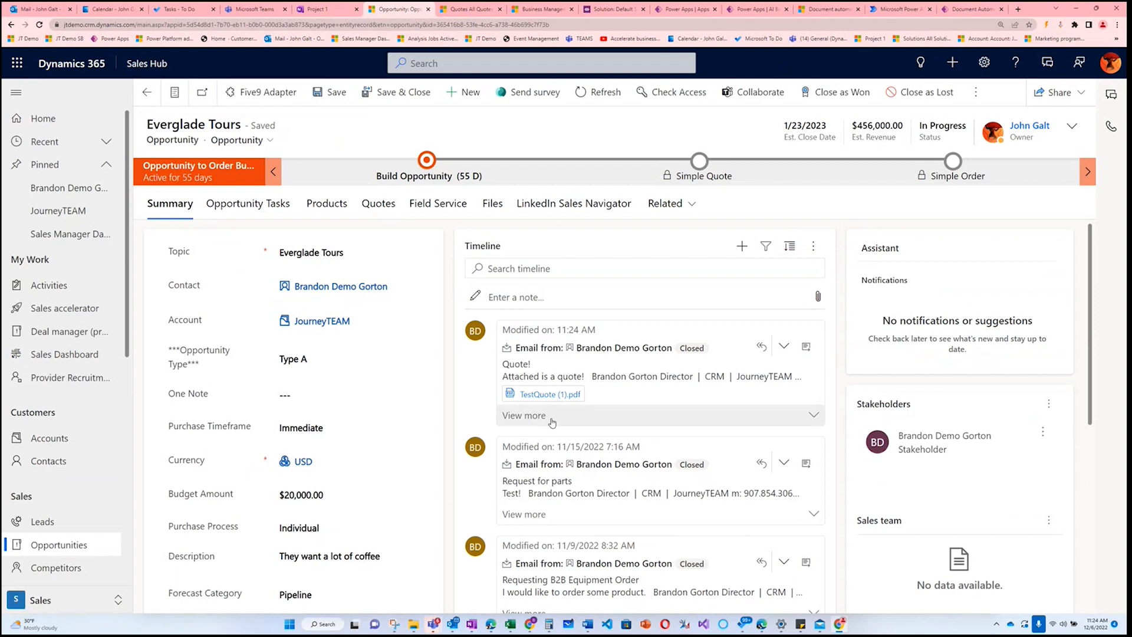
pyautogui.click(552, 420)
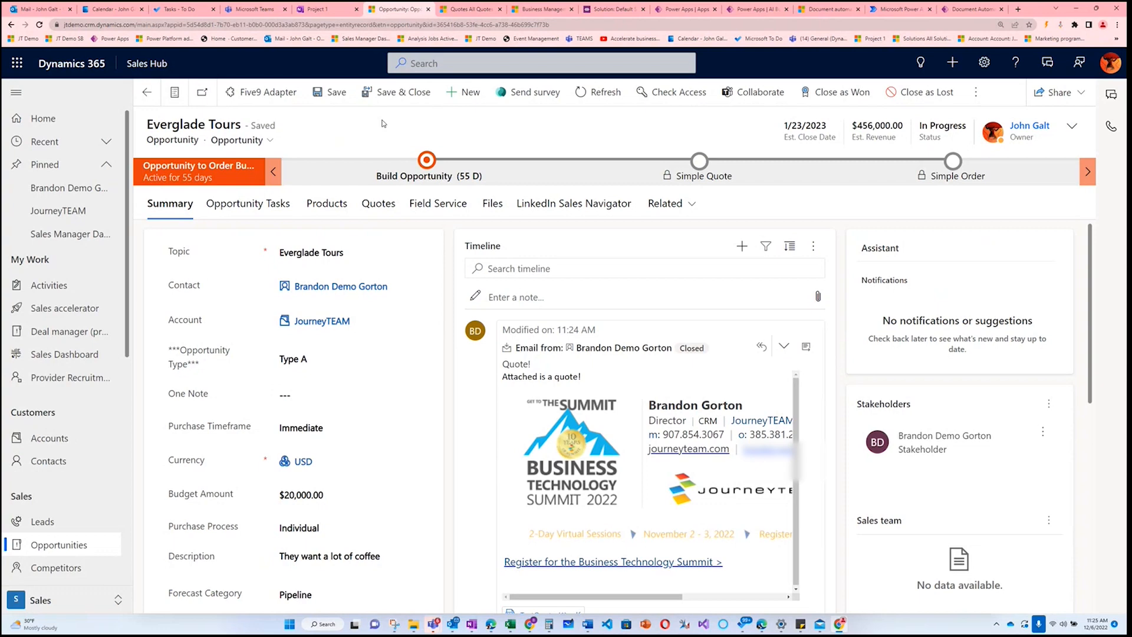
pyautogui.scroll(-5, 725, 472)
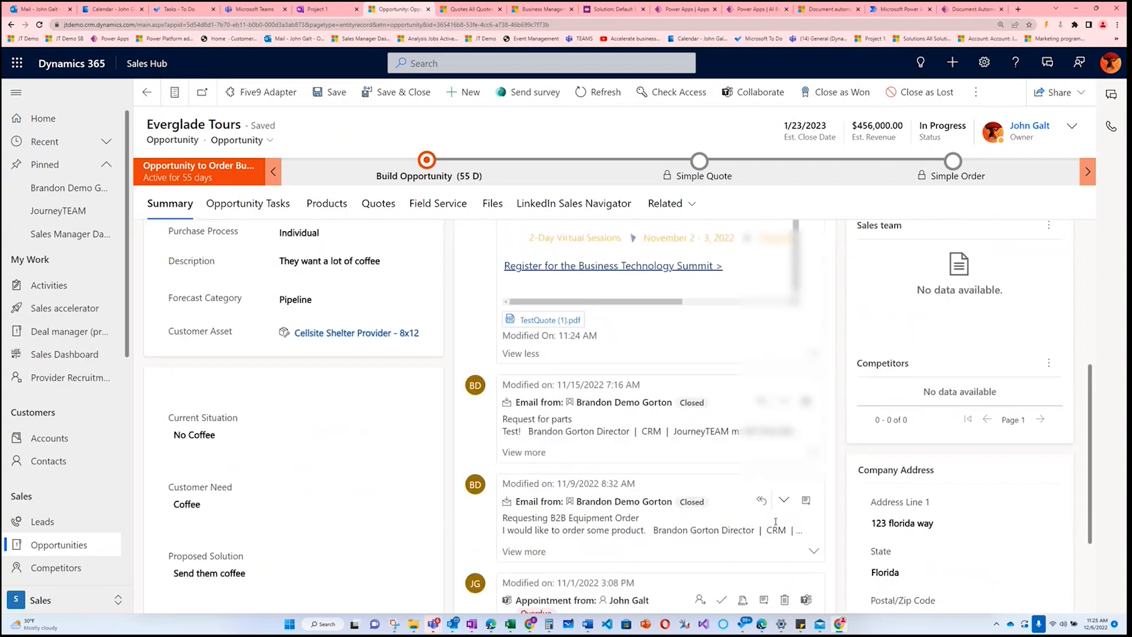
pyautogui.scroll(-2, 739, 515)
pyautogui.scroll(7, 590, 443)
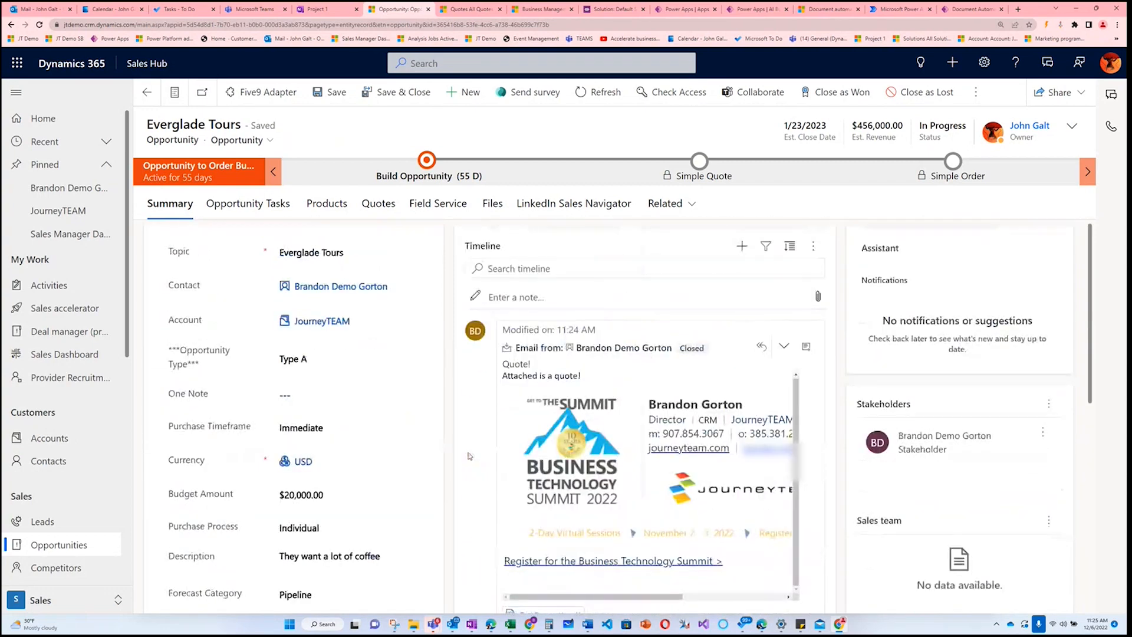
# Go back to the contact, open its JourneyTEAM account and review the emails in the account's timeline
pyautogui.hotkey('alt', 'Left')
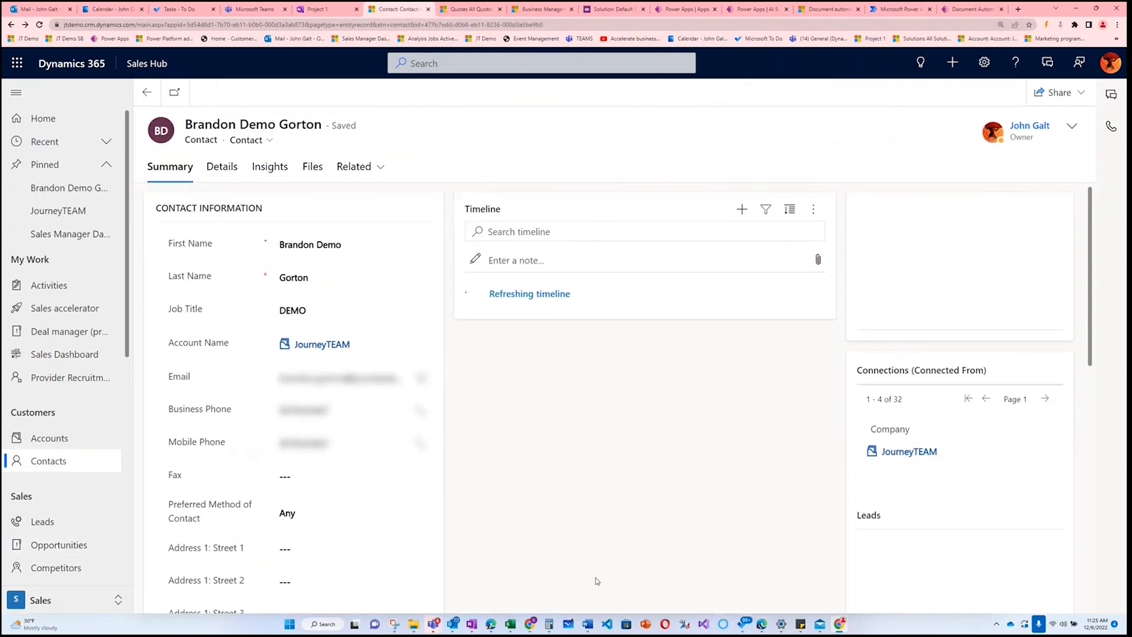
pyautogui.click(321, 346)
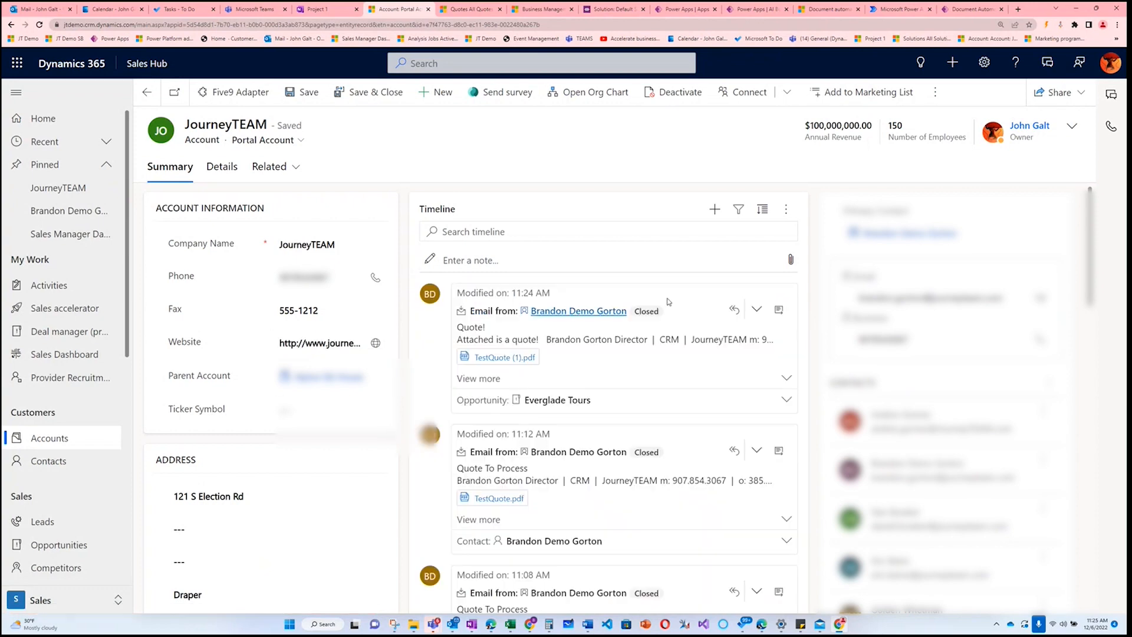
pyautogui.scroll(-5, 663, 348)
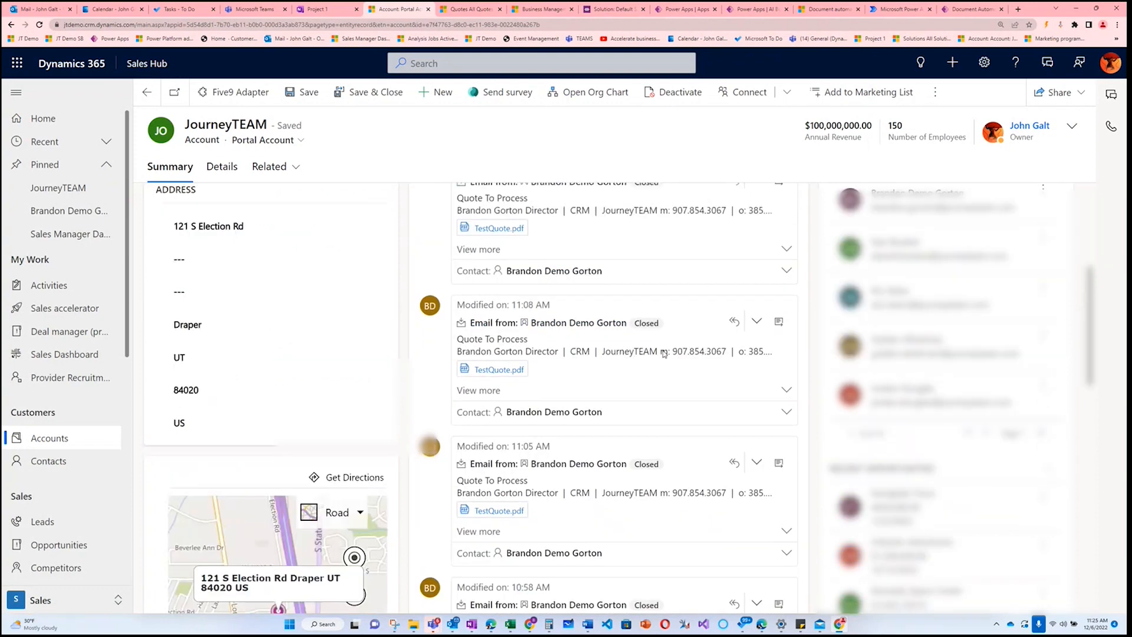
pyautogui.scroll(-10, 663, 353)
pyautogui.scroll(15, 661, 353)
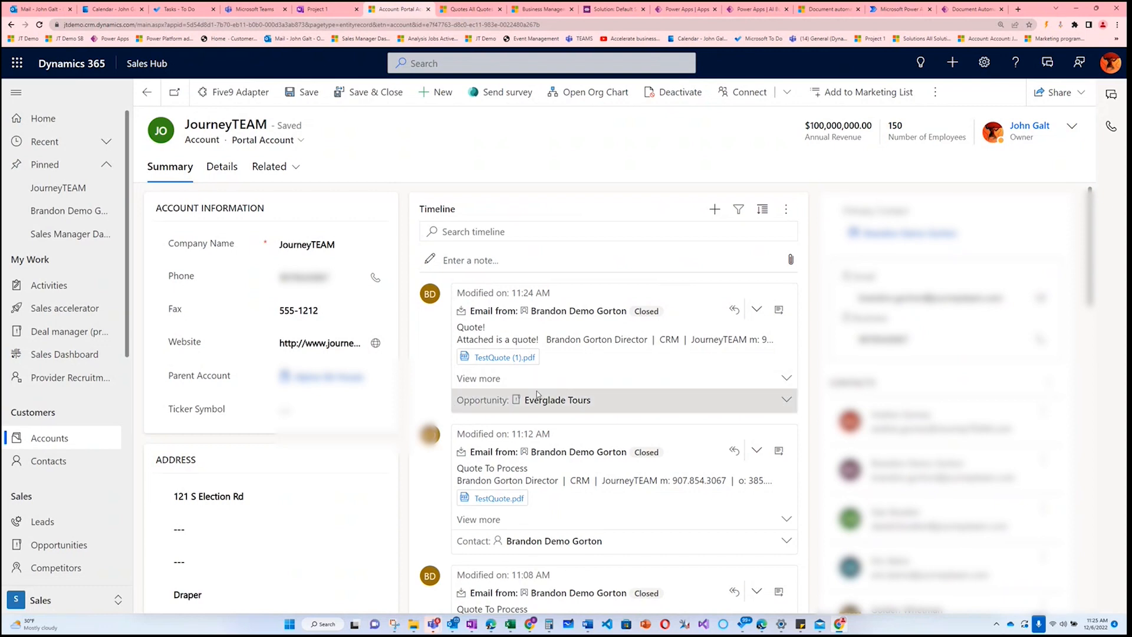
# Check the Everglade Tours opportunity details under the "Quote!" email, collapse them, and examine the related records of the other timeline emails
pyautogui.click(788, 402)
pyautogui.scroll(-1, 791, 404)
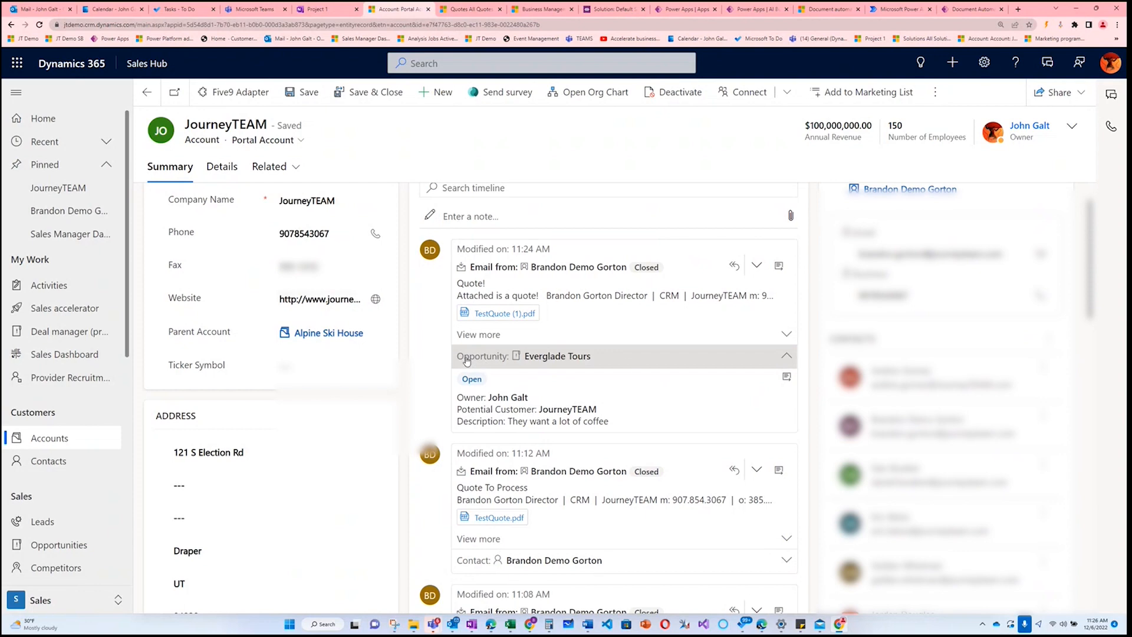
pyautogui.click(786, 357)
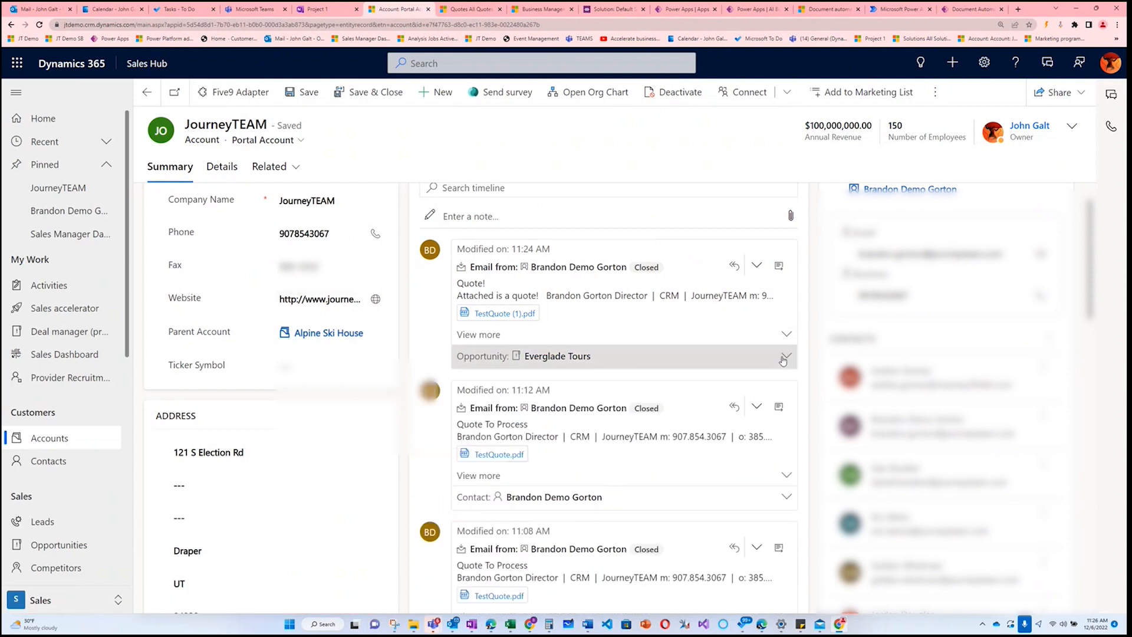
pyautogui.scroll(-1, 483, 490)
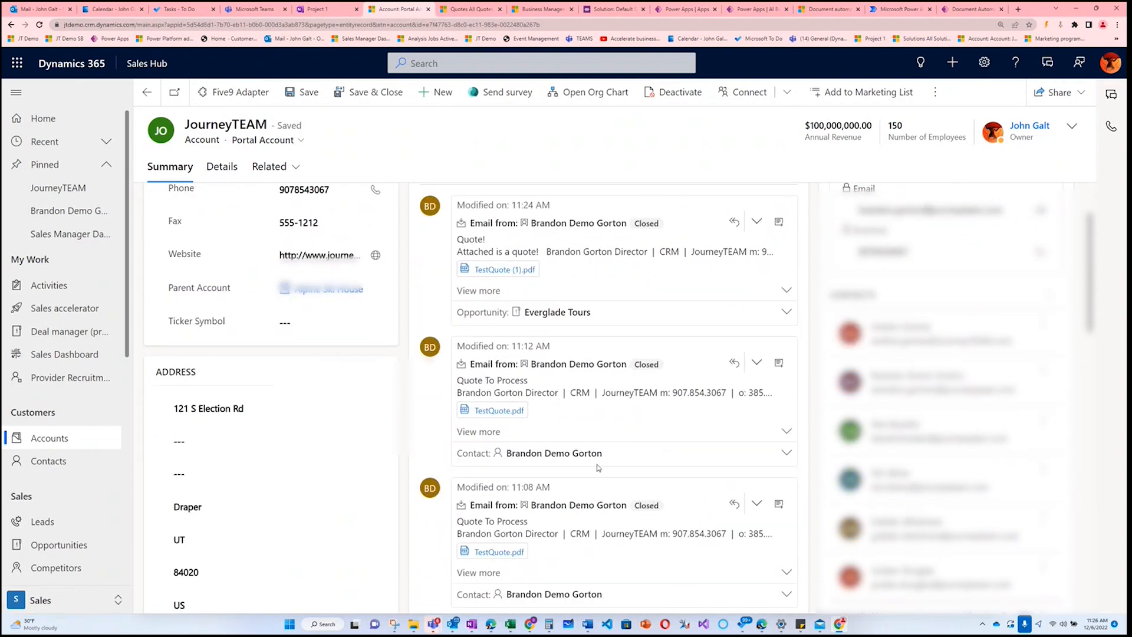
pyautogui.scroll(-3, 494, 506)
pyautogui.scroll(-3, 500, 495)
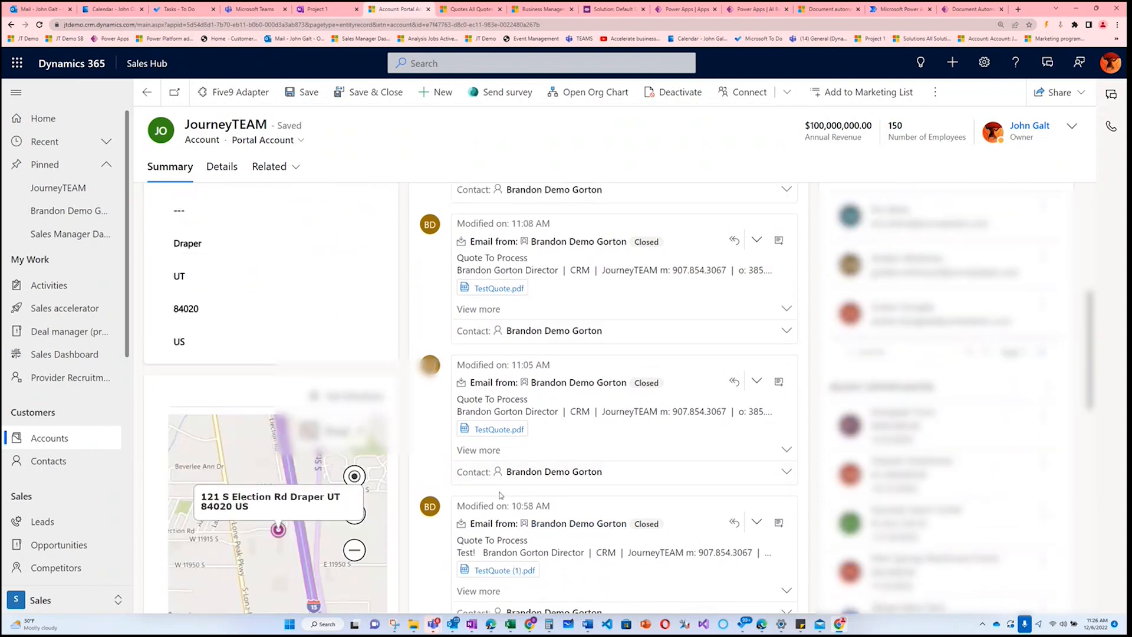
pyautogui.scroll(-3, 721, 508)
pyautogui.scroll(10, 715, 504)
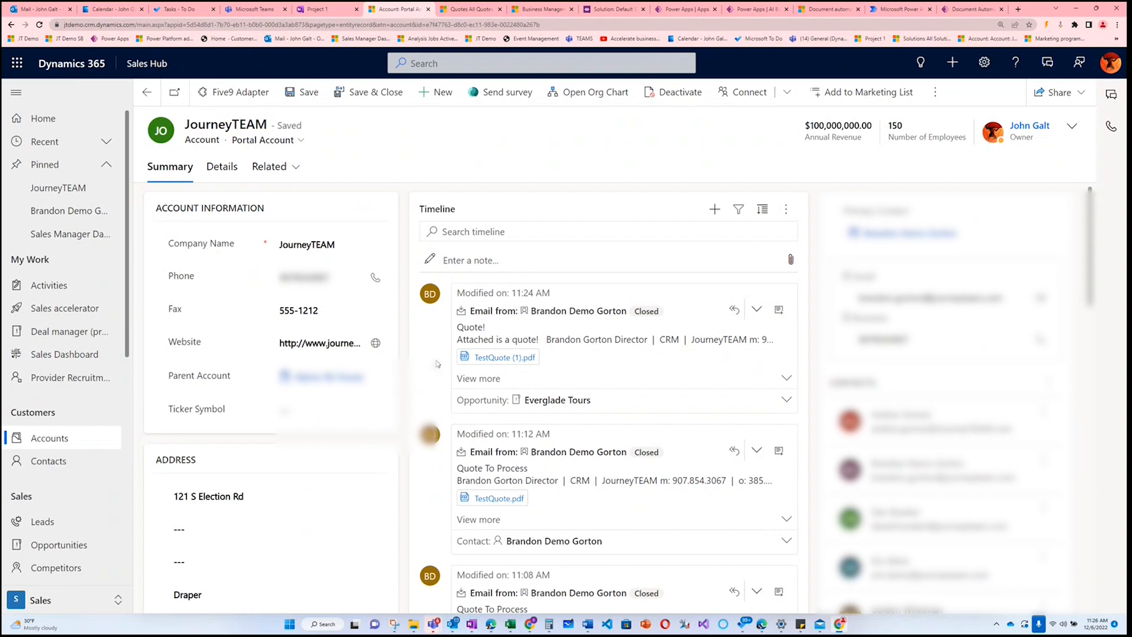
# Return to Outlook and start a new opportunity in the Dynamics 365 add-in with the pinned demo contact and the JourneyTEAM account
pyautogui.click(14, 10)
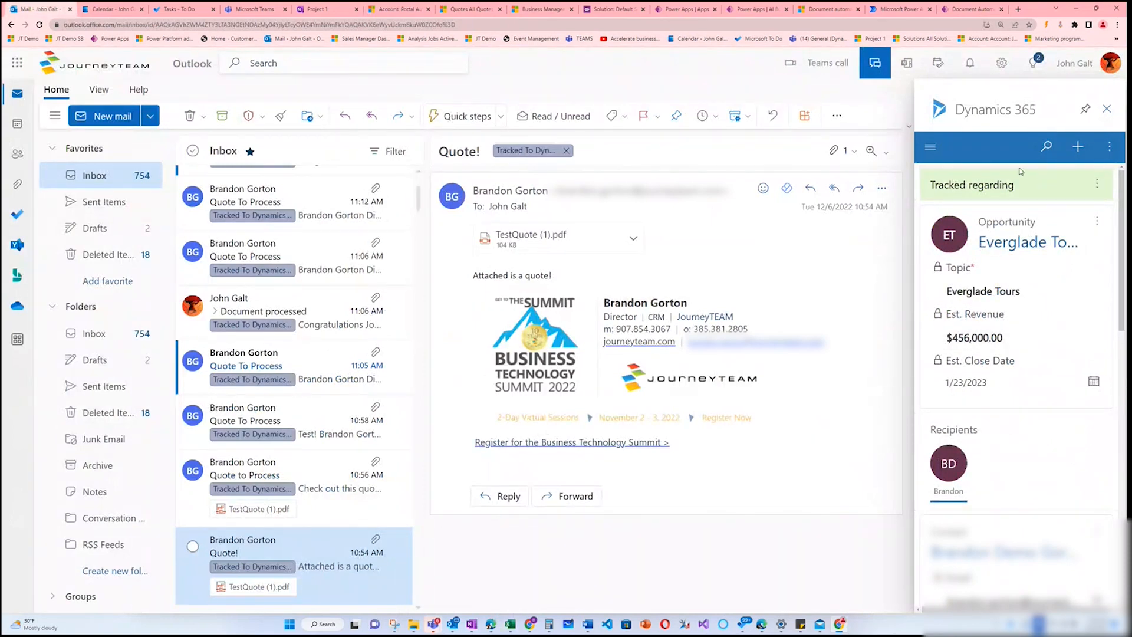
pyautogui.click(1087, 179)
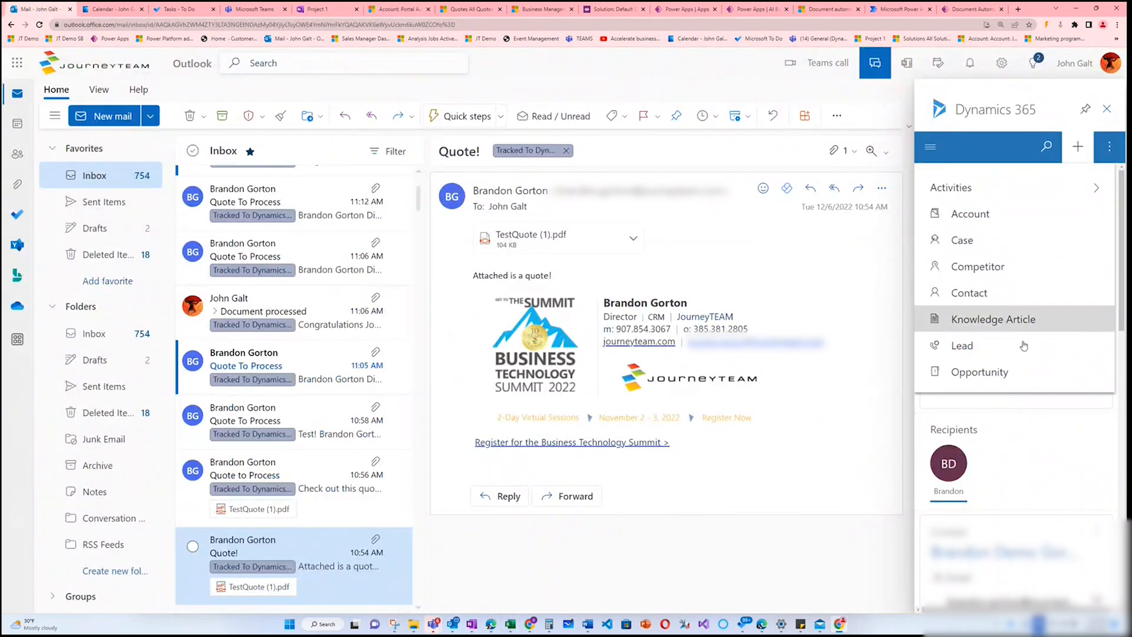
pyautogui.click(1005, 379)
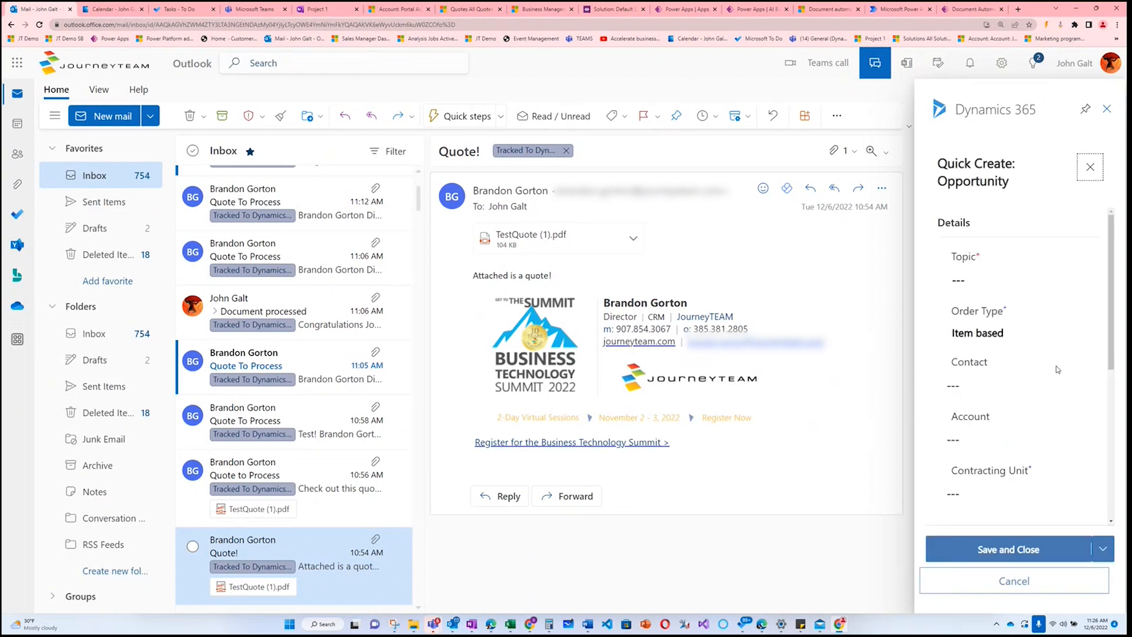
pyautogui.click(1002, 385)
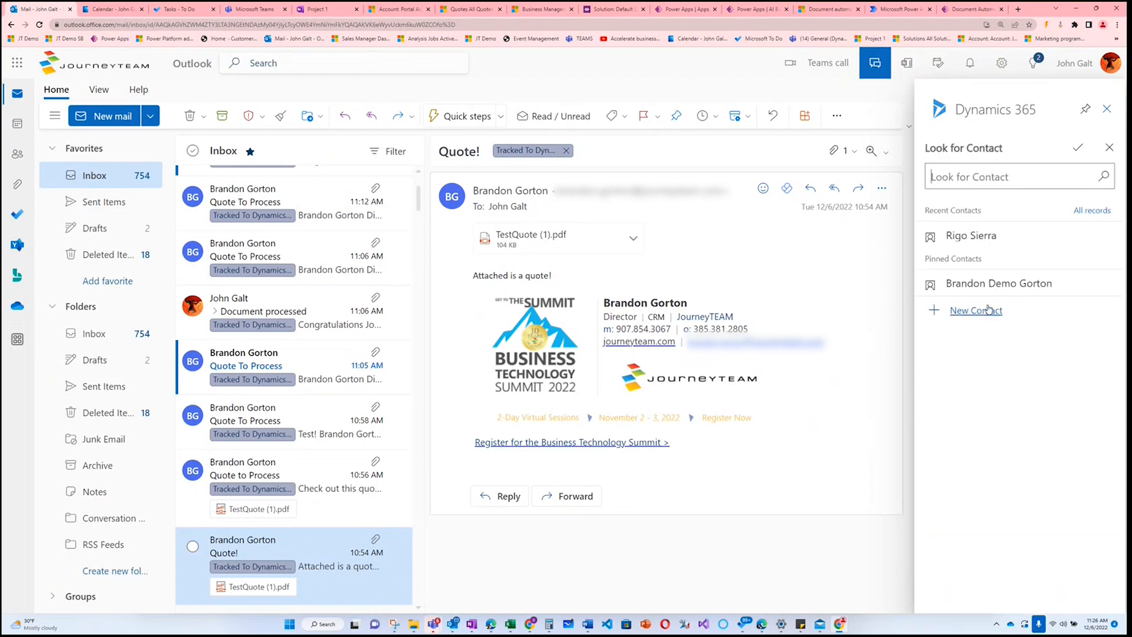
pyautogui.click(1003, 285)
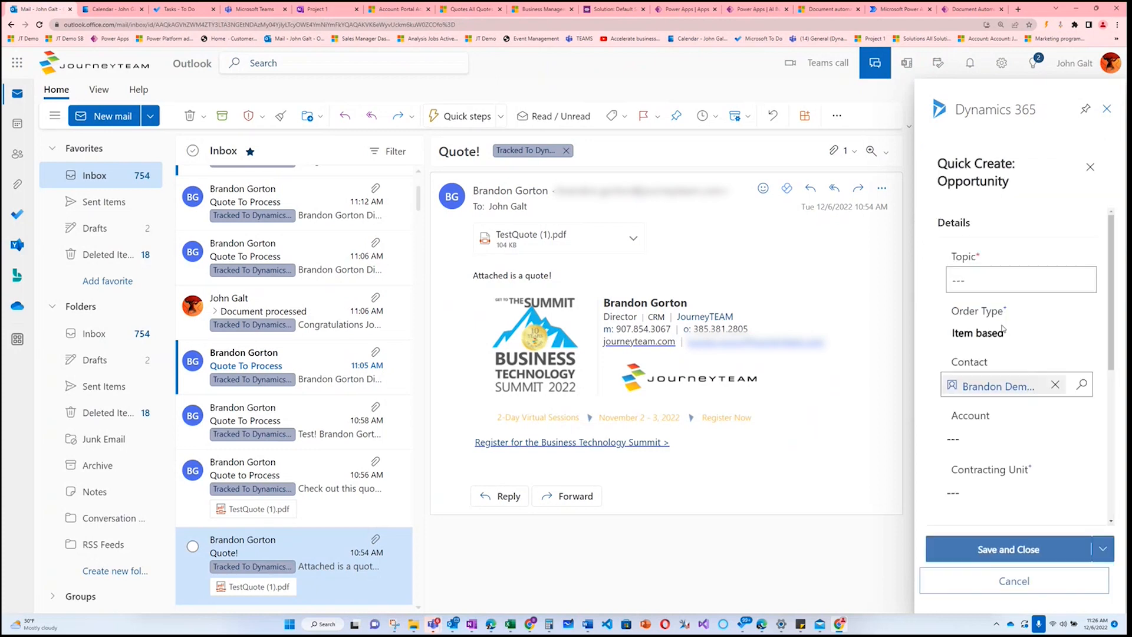
pyautogui.click(996, 439)
pyautogui.click(1009, 286)
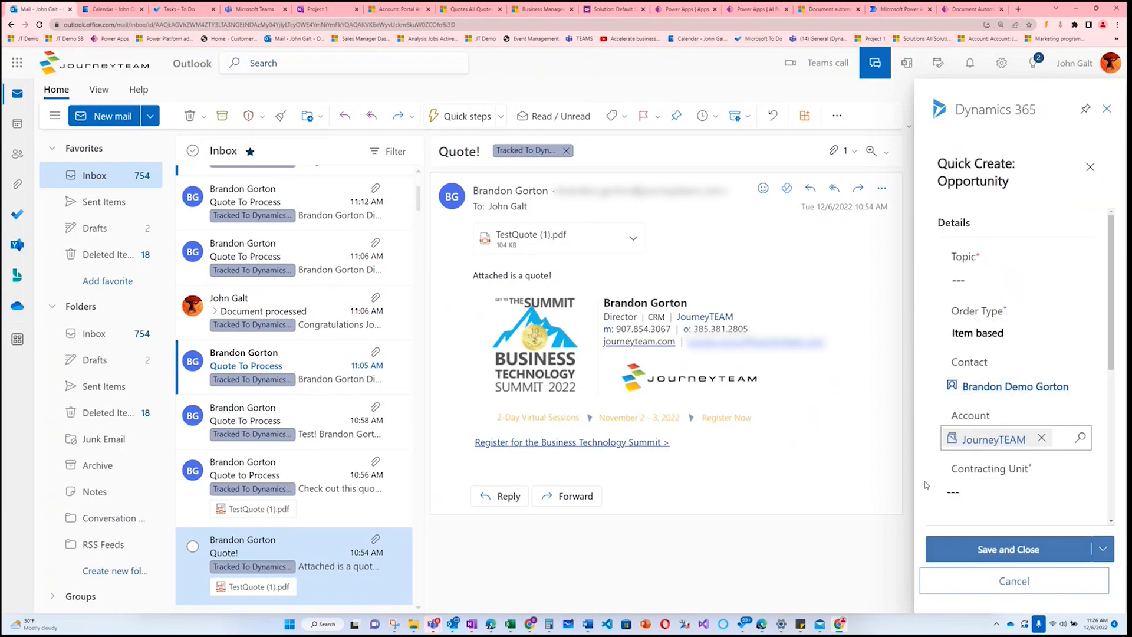
# Set the opportunity's topic to "New Opp for team!", look over the remaining fields, and save and close it
pyautogui.click(1001, 277)
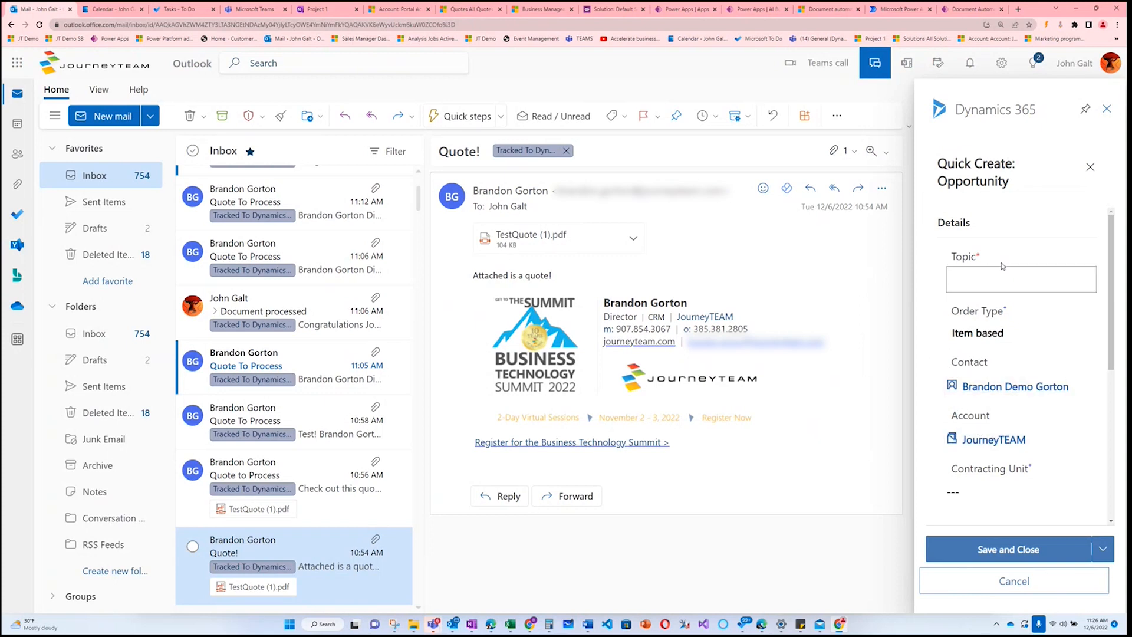
pyautogui.write('New Opp for team!')
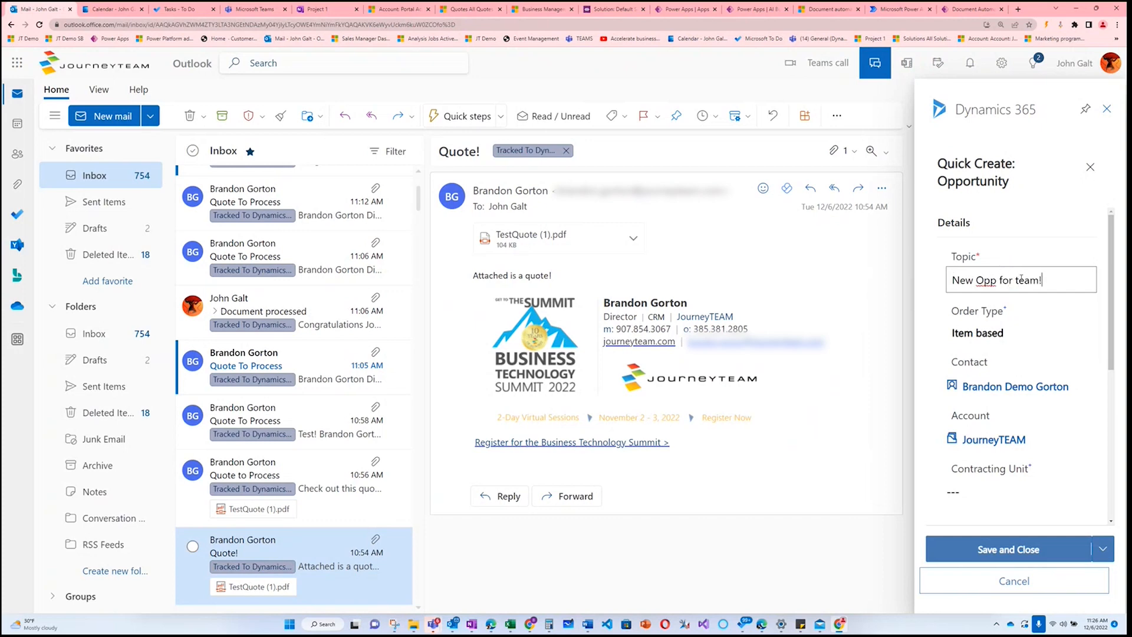
pyautogui.scroll(-1, 1061, 339)
pyautogui.scroll(-5, 1061, 339)
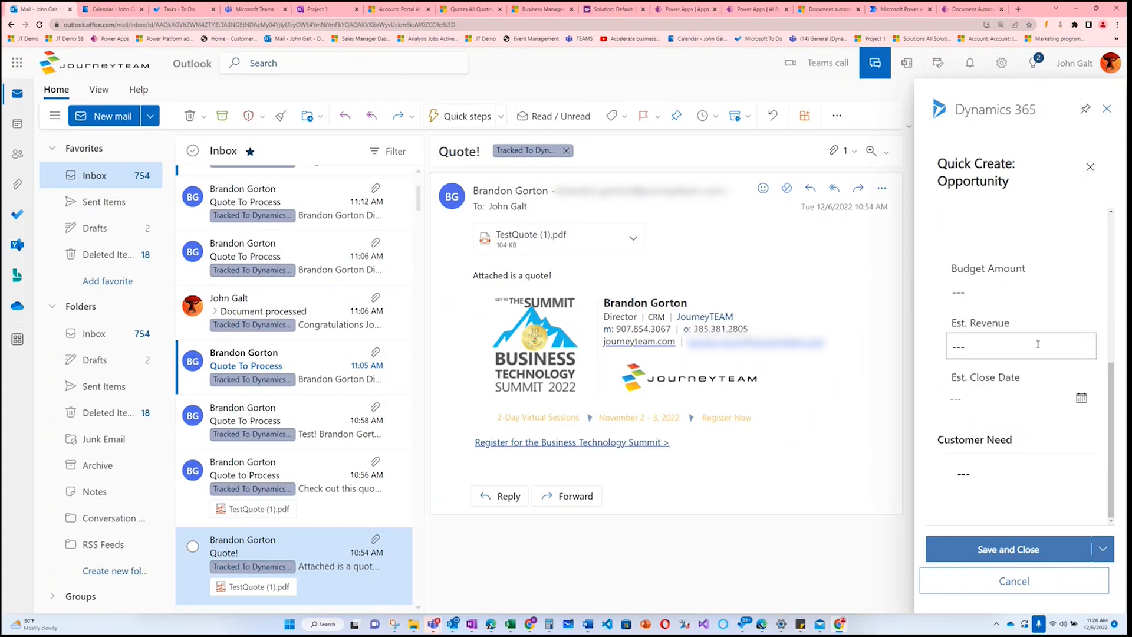
pyautogui.scroll(5, 1046, 390)
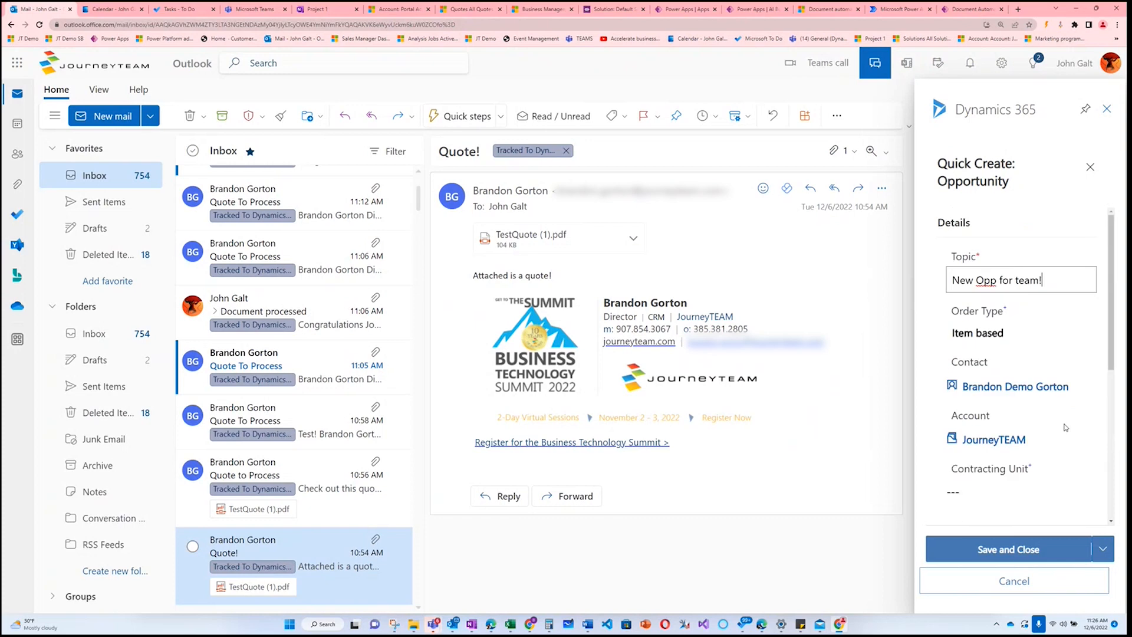
pyautogui.click(1027, 551)
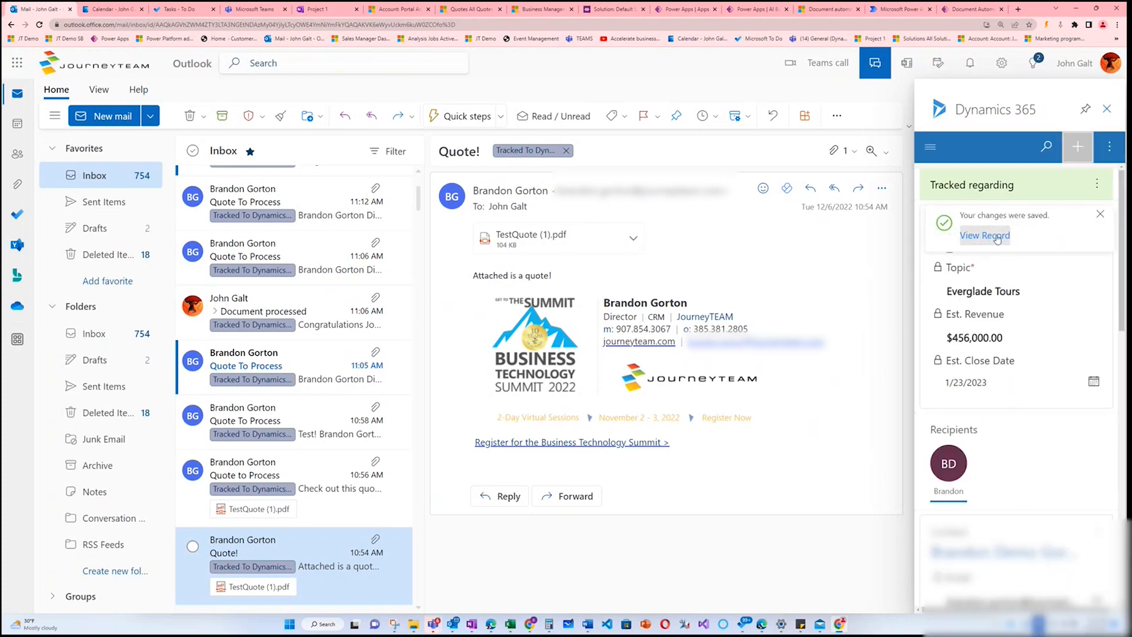
# Open the saved "New Opp for team!" opportunity record in the add-in and review its summary
pyautogui.click(997, 236)
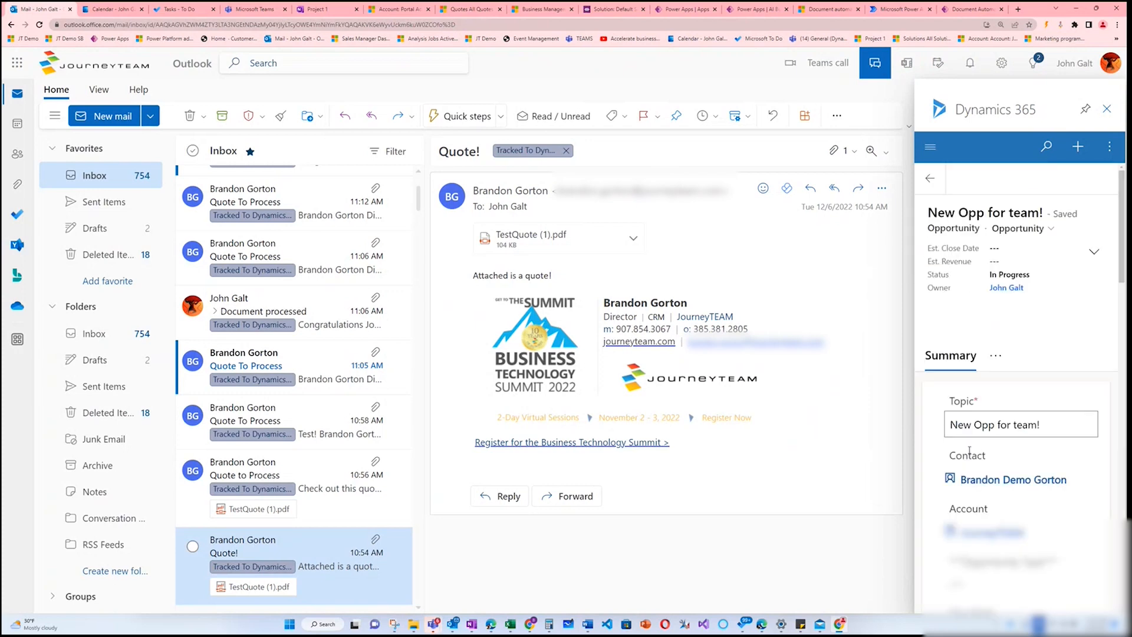
pyautogui.scroll(-5, 928, 411)
pyautogui.scroll(5, 926, 395)
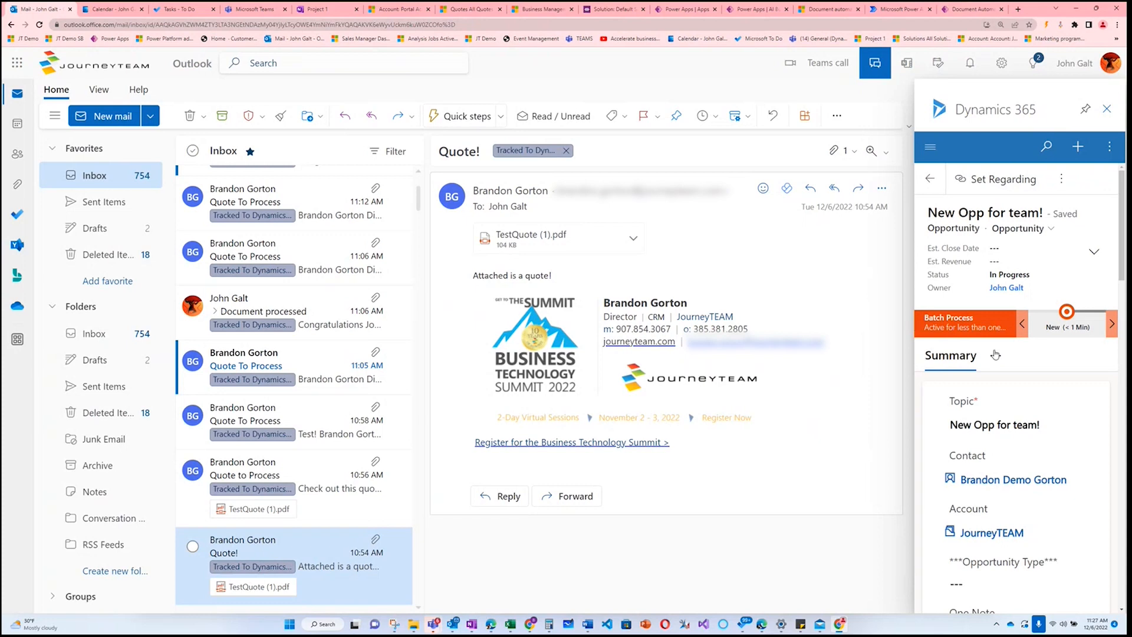
# Examine the remaining summary fields of the "New Opp for team!" opportunity in the add-in
pyautogui.scroll(-6, 996, 354)
pyautogui.scroll(8, 1023, 360)
pyautogui.scroll(-3, 1038, 378)
pyautogui.scroll(3, 1044, 413)
pyautogui.scroll(-5, 1050, 437)
pyautogui.scroll(5, 1038, 354)
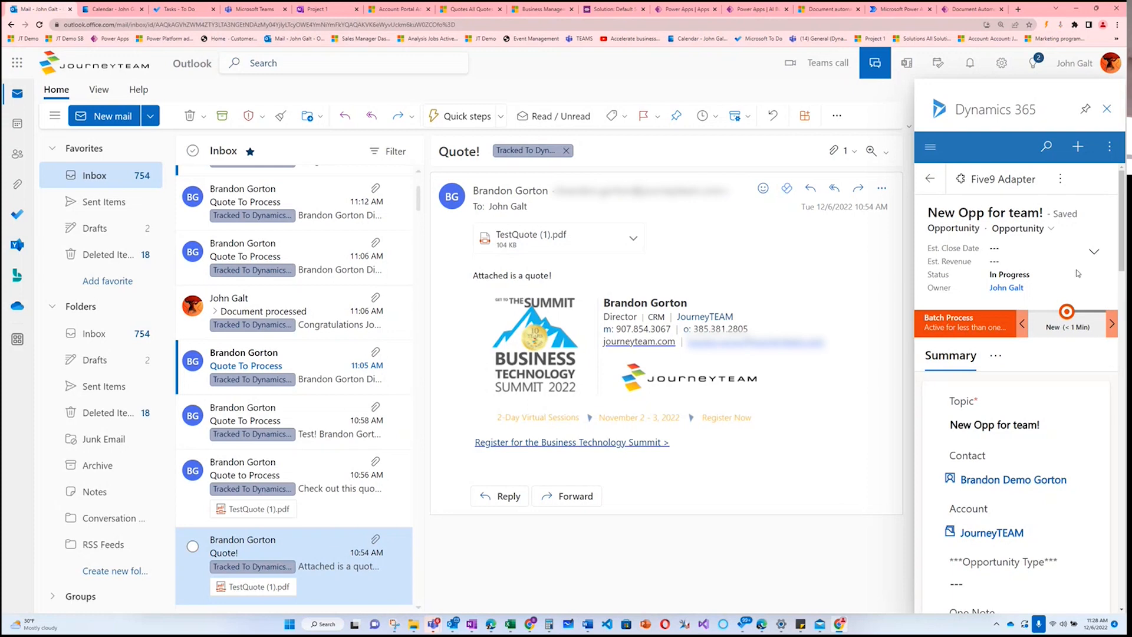
# Switch to the JourneyTEAM account in Dynamics 365, refresh its recent opportunities, and find and open "New Opp for team!"
pyautogui.click(401, 13)
pyautogui.scroll(-5, 1033, 265)
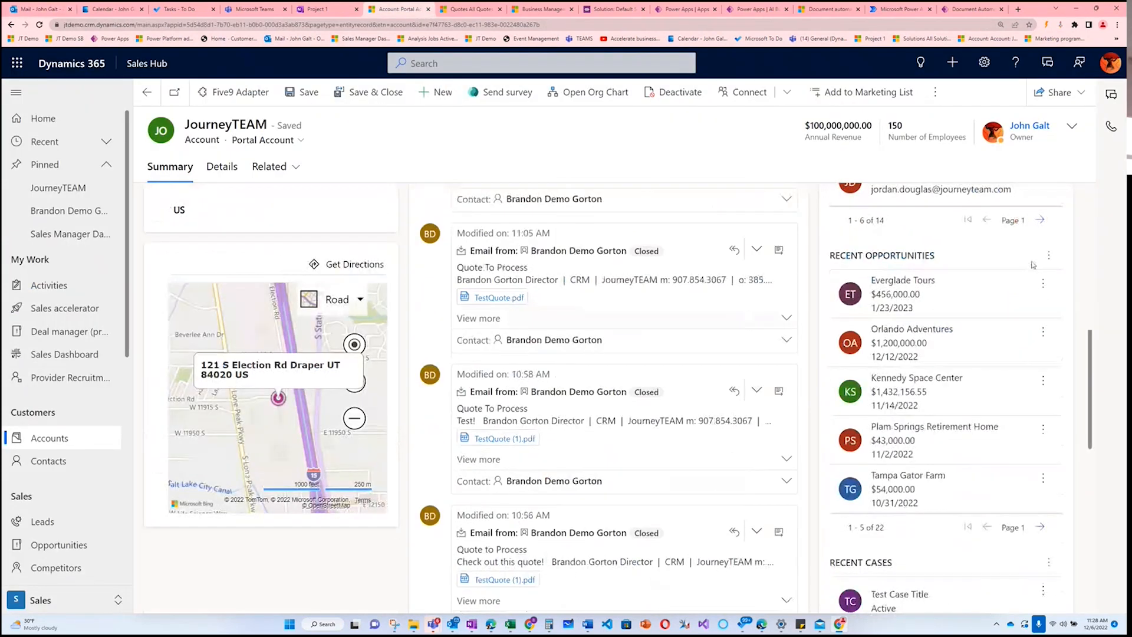
pyautogui.click(1050, 255)
pyautogui.click(943, 316)
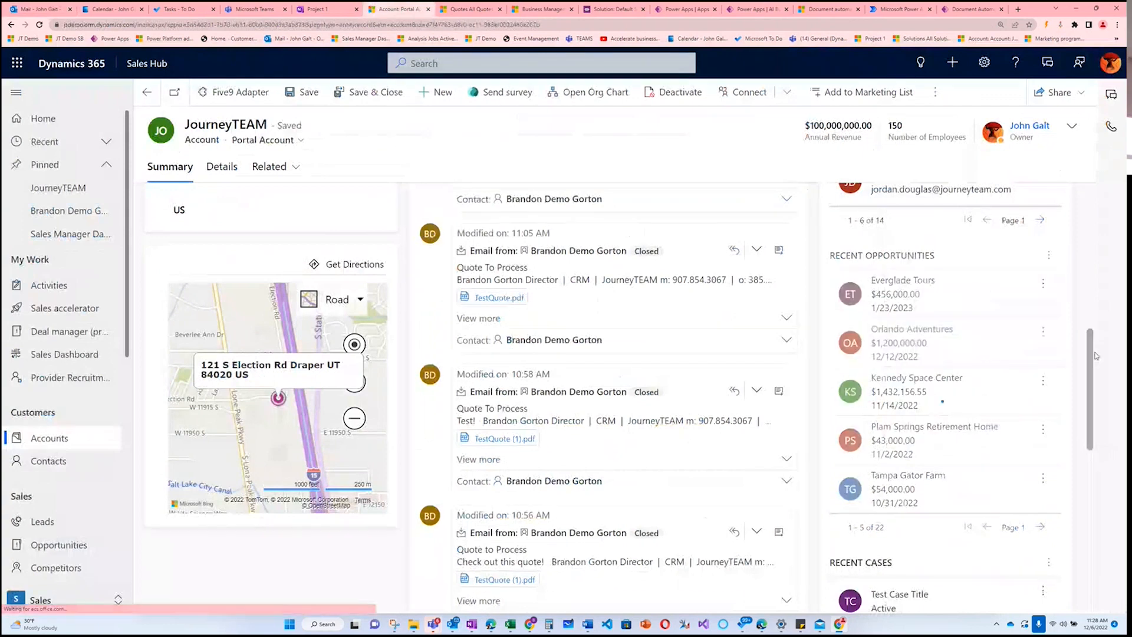
pyautogui.click(1041, 528)
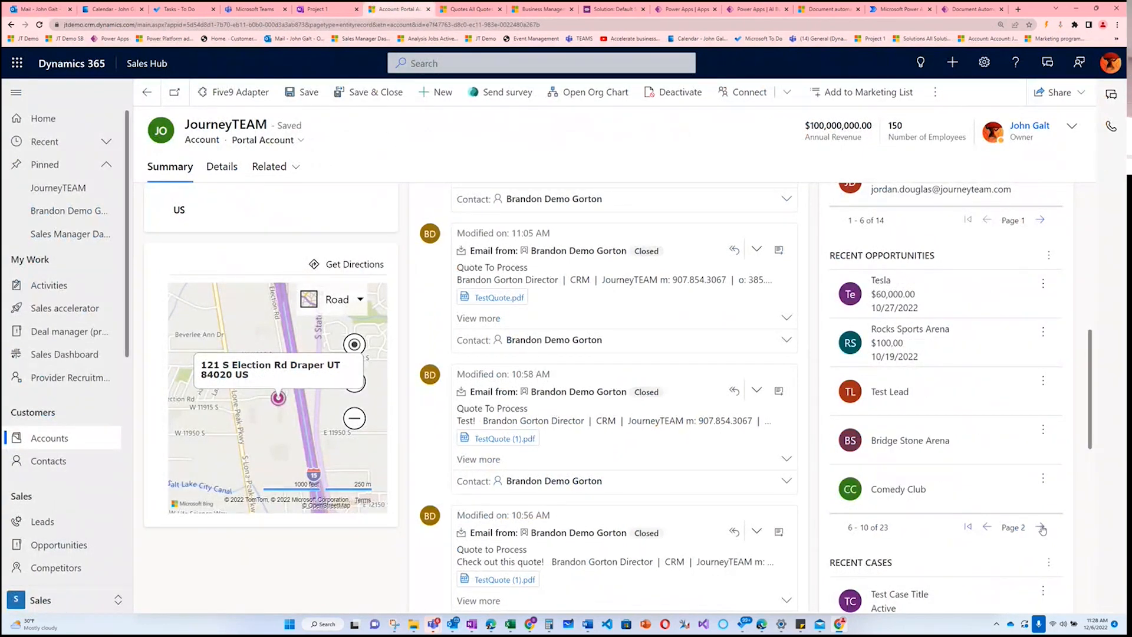
pyautogui.click(1042, 529)
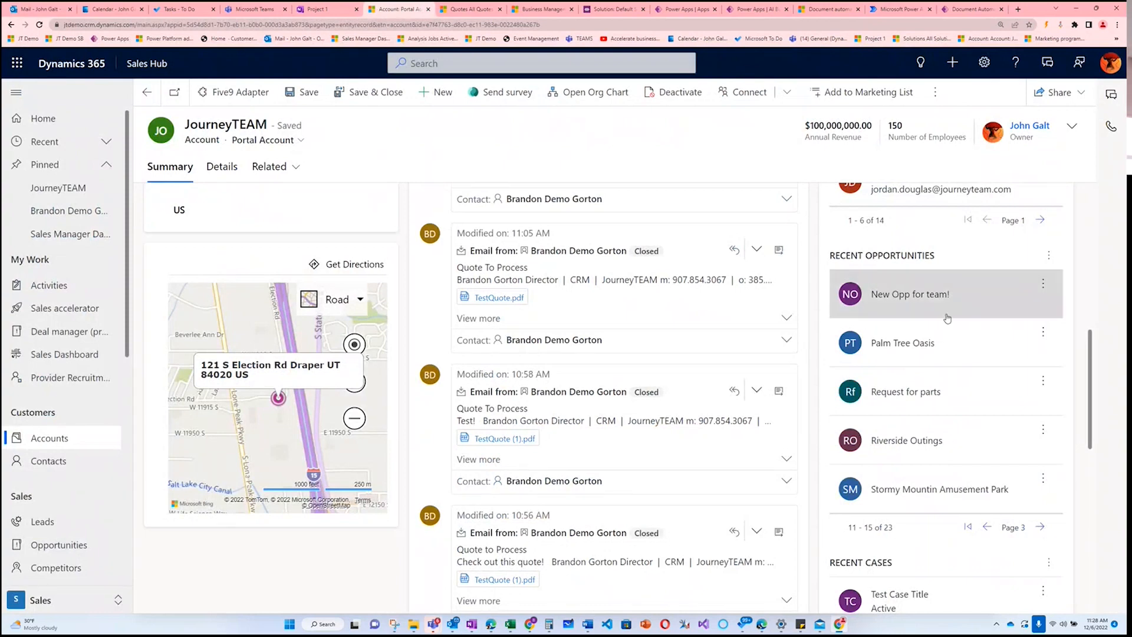
pyautogui.click(894, 294)
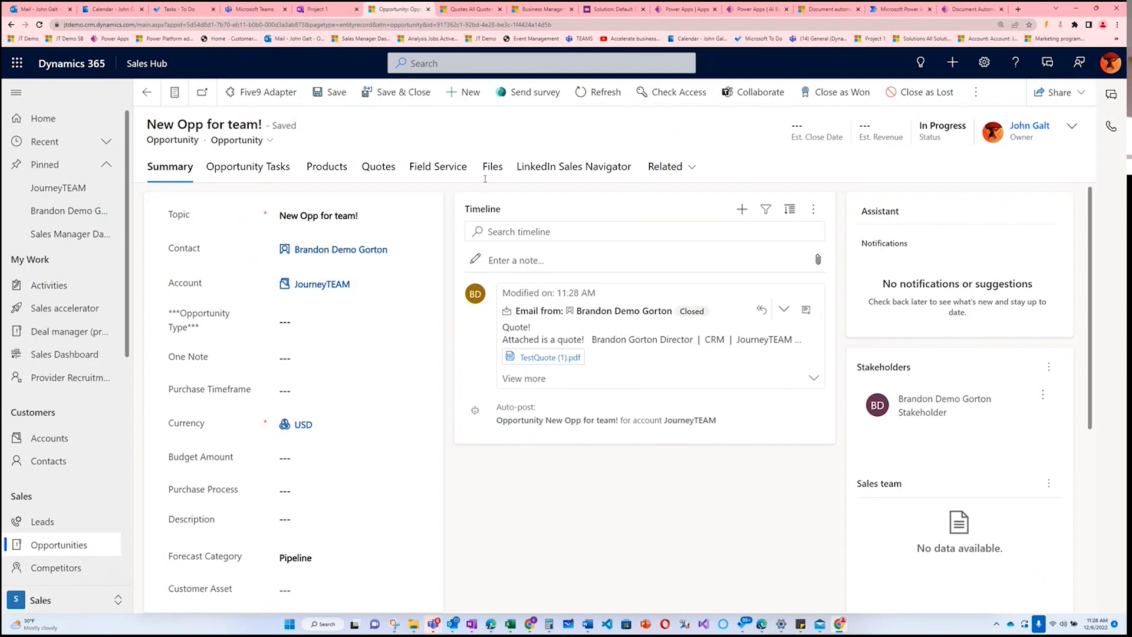
# Return to Outlook, open the opportunity's JourneyTEAM account in the add-in and look over its account information
pyautogui.click(44, 8)
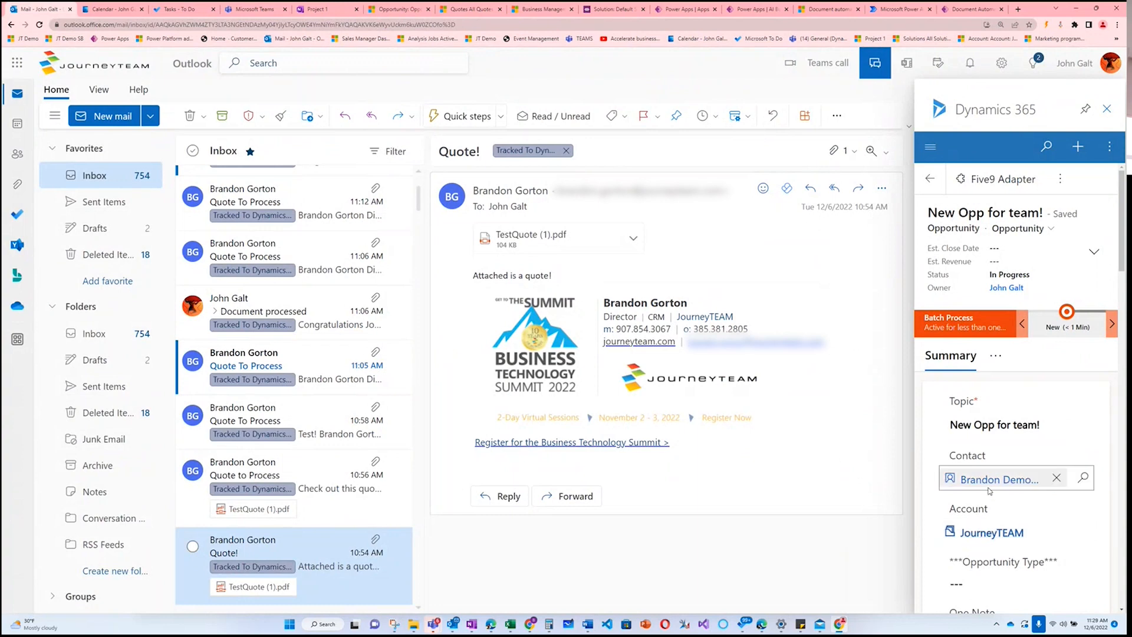
pyautogui.click(983, 533)
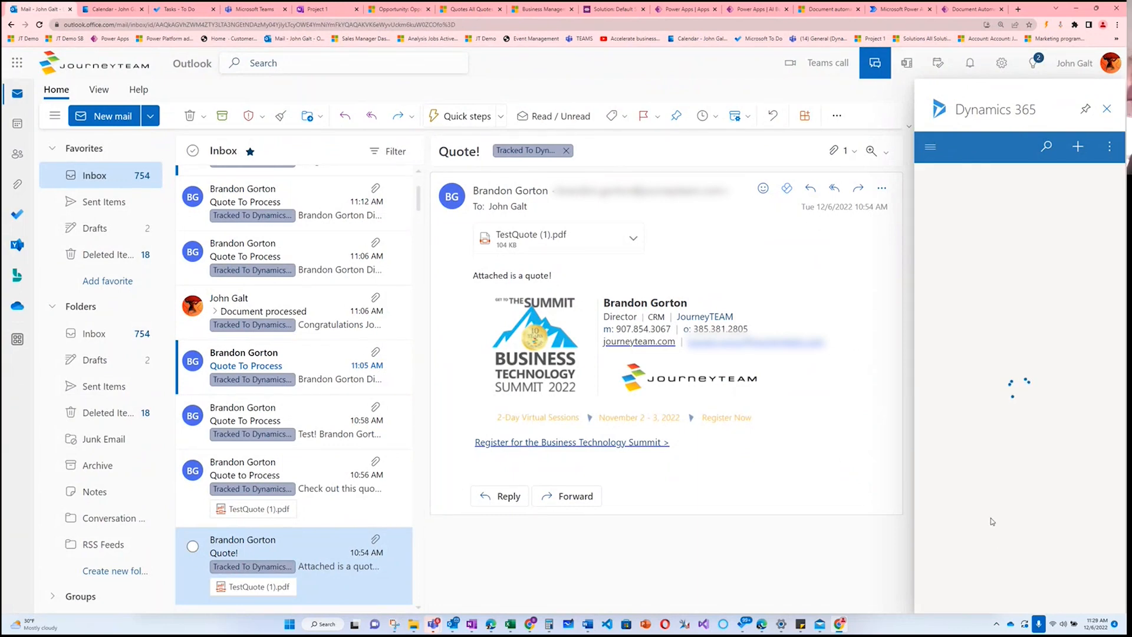
pyautogui.scroll(-8, 1057, 399)
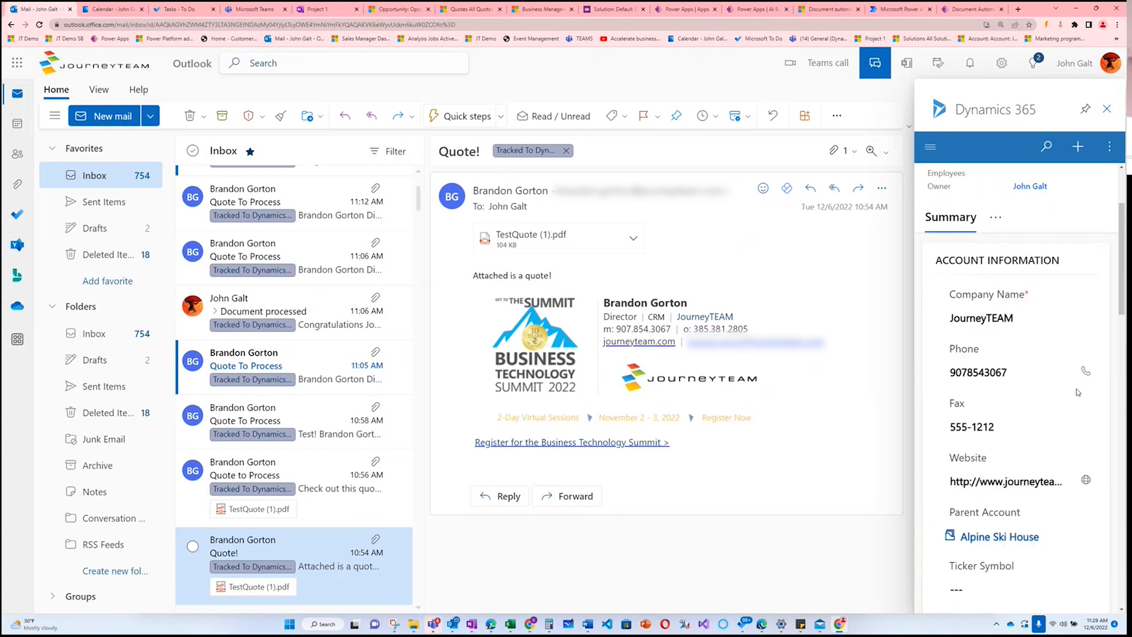
pyautogui.scroll(8, 1057, 413)
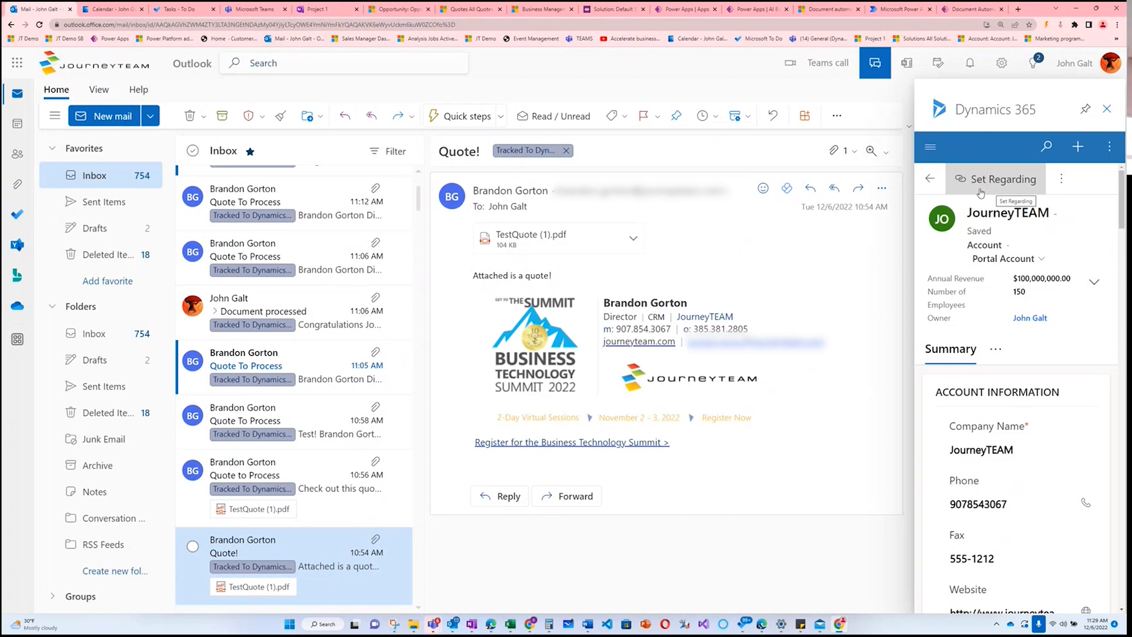
# Look through the additional commands for the JourneyTEAM account and view the record in Dynamics 365
pyautogui.click(1062, 187)
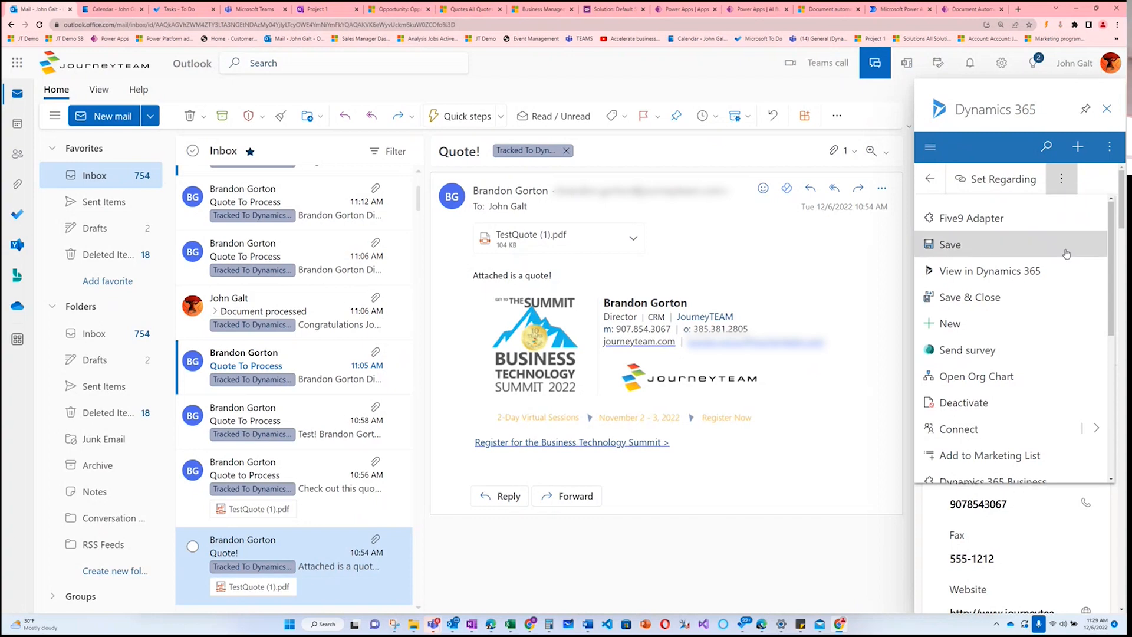
pyautogui.scroll(-5, 1062, 253)
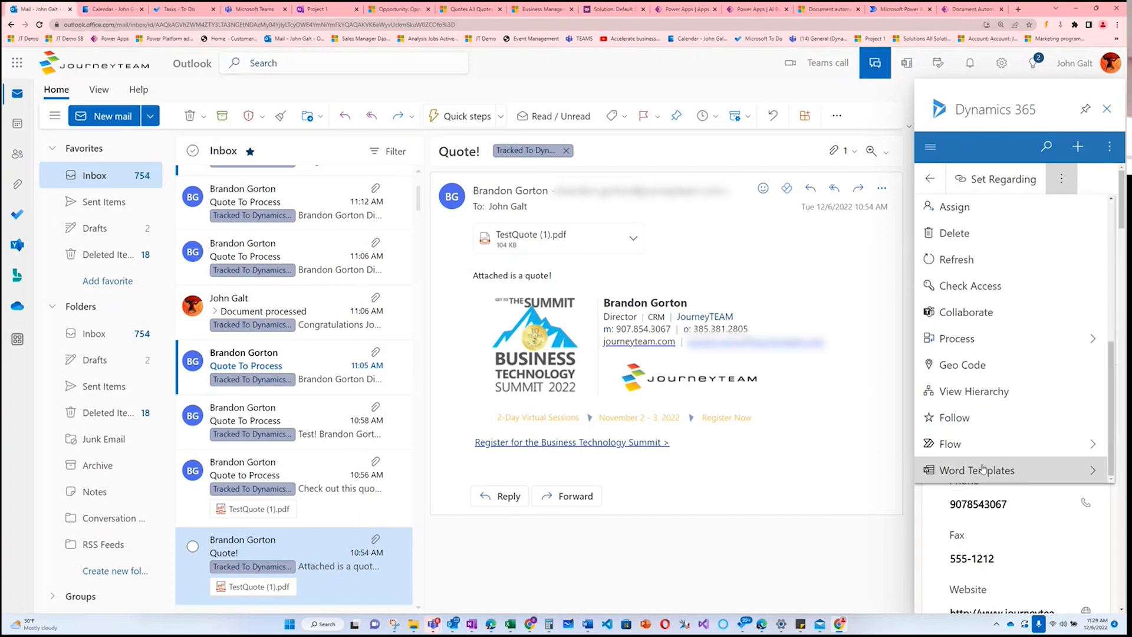
pyautogui.scroll(5, 1020, 435)
pyautogui.scroll(1, 1019, 435)
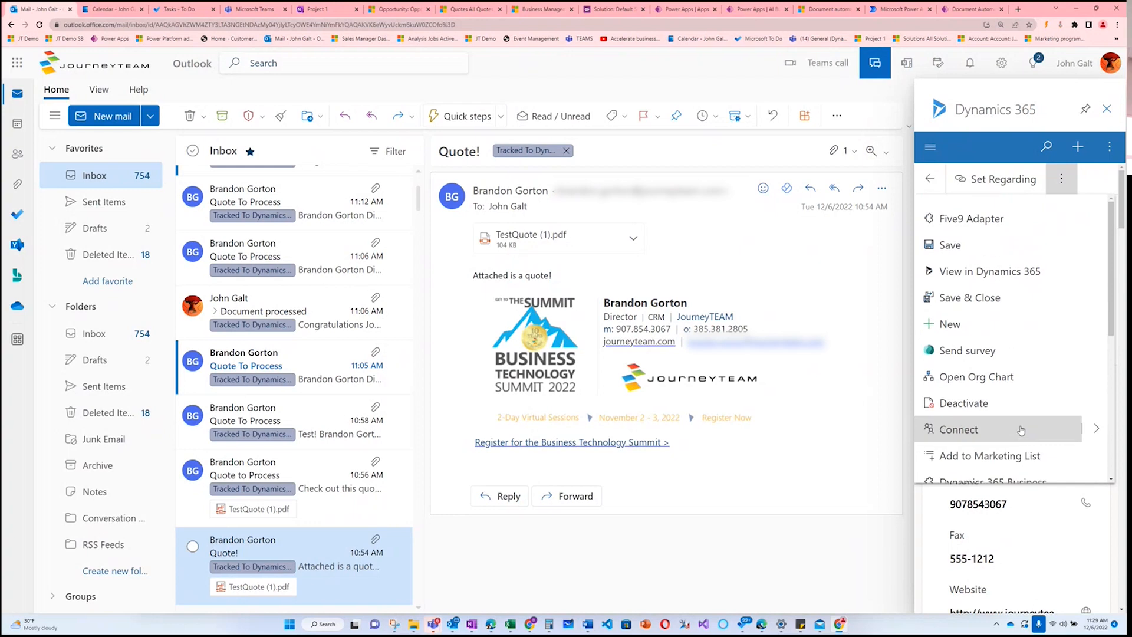
pyautogui.click(957, 274)
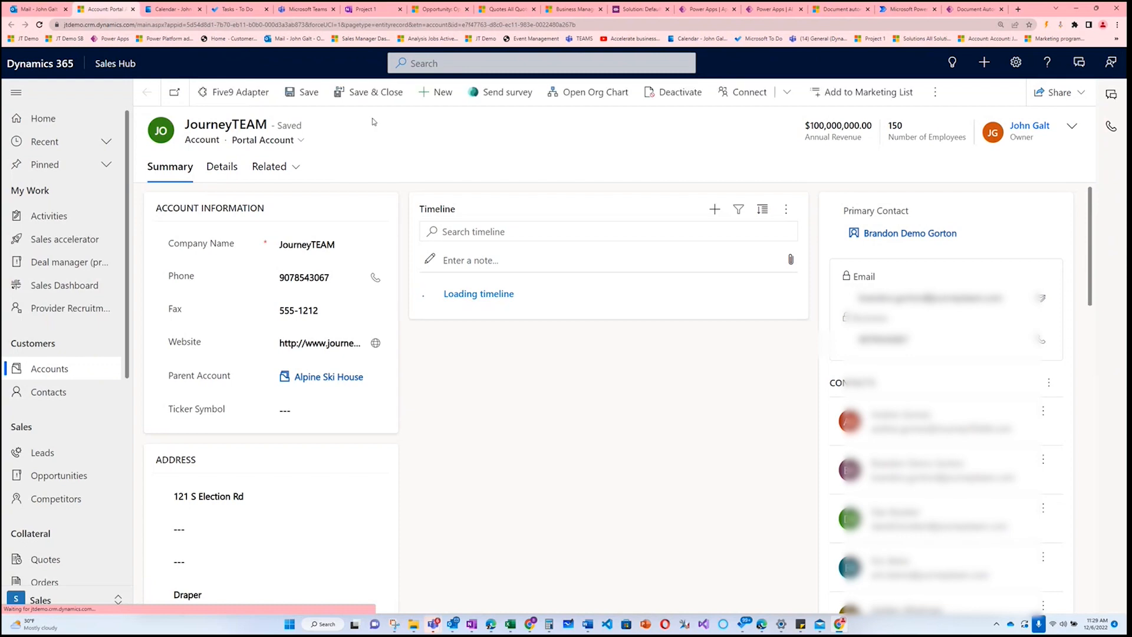
# Change the JourneyTEAM record from the Portal Account form to the Account form and go back to the Outlook mailbox
pyautogui.click(286, 142)
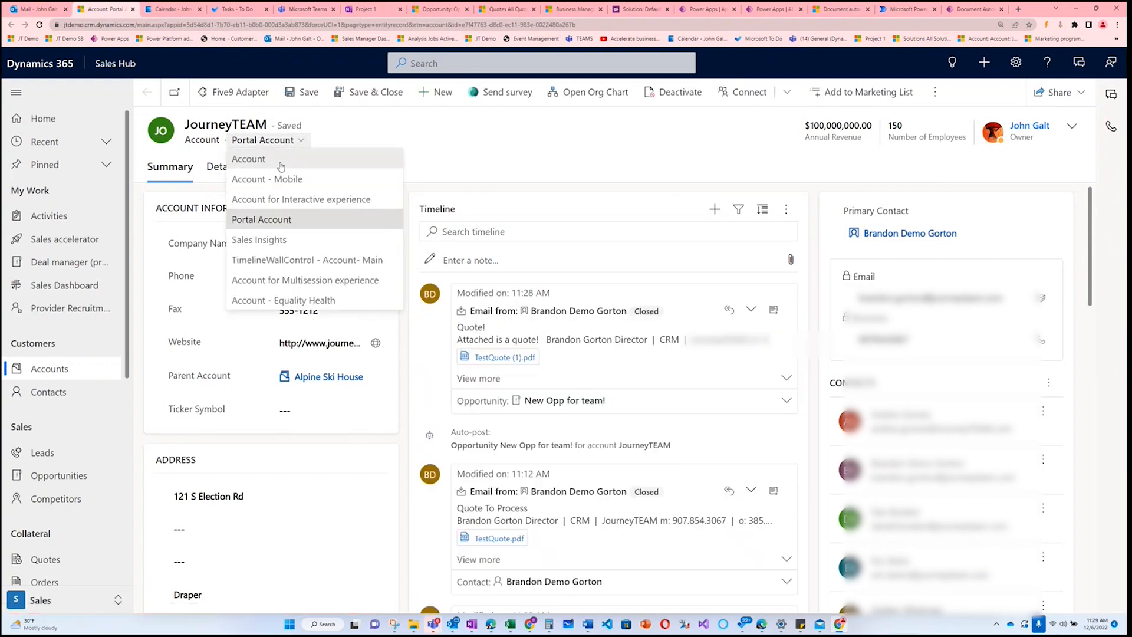
pyautogui.click(283, 169)
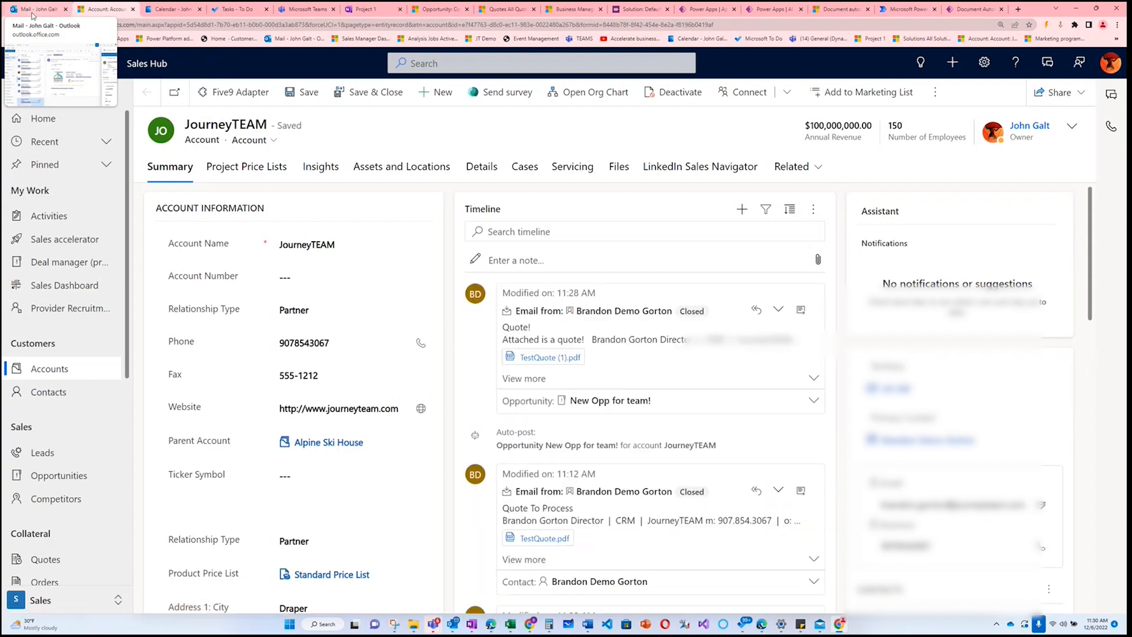
pyautogui.moveTo(31, 14); pyautogui.dragTo(18, 21)
pyautogui.moveTo(460, 14); pyautogui.dragTo(539, 85)
pyautogui.moveTo(112, 89); pyautogui.dragTo(36, 9)
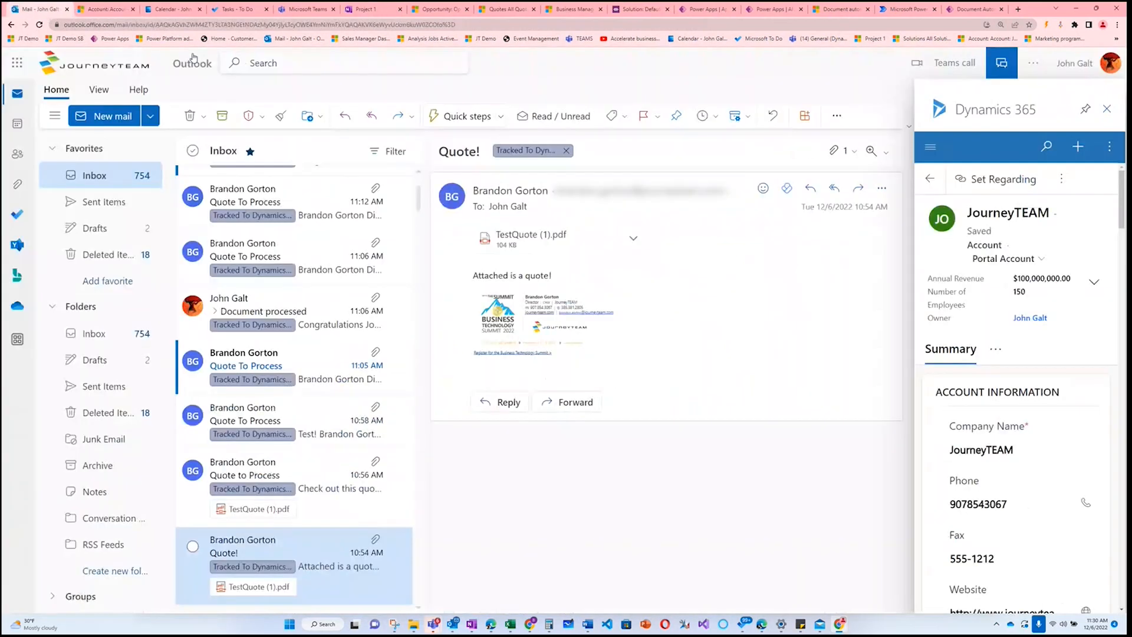
# Open the add-in's dashboard and look over the email's tracked opportunity and recipient details
pyautogui.click(1110, 148)
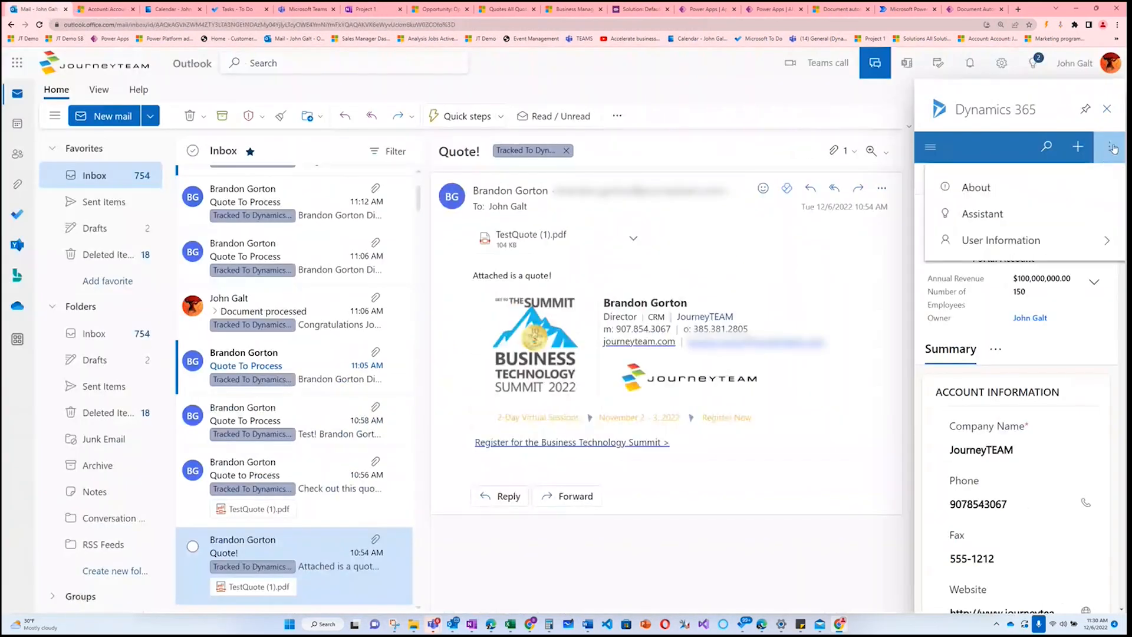
pyautogui.click(1114, 149)
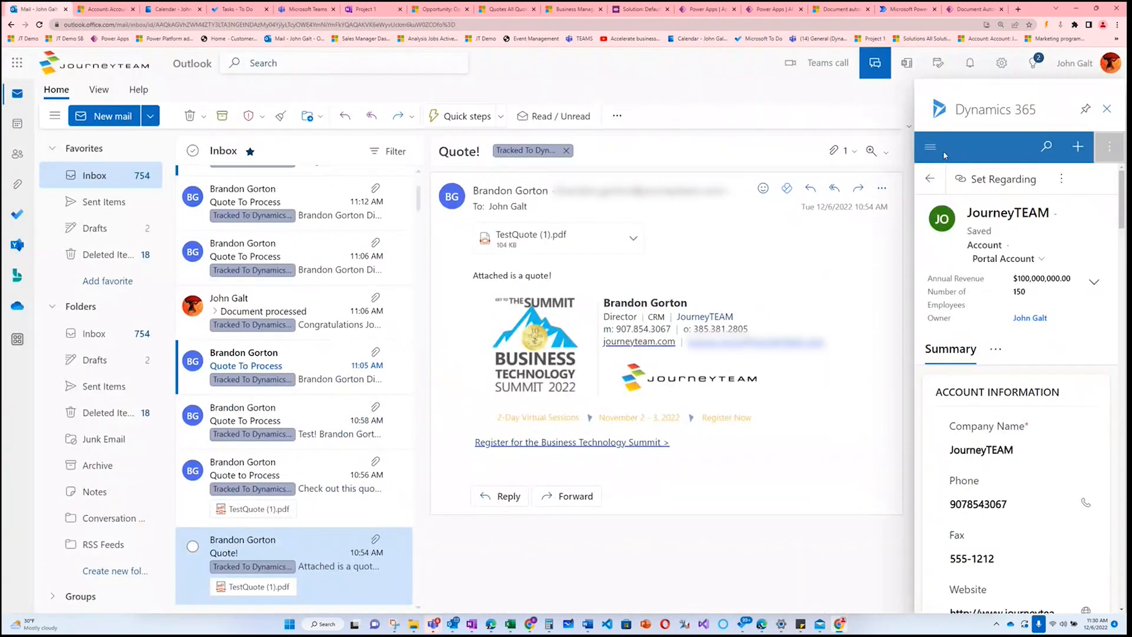
pyautogui.click(926, 153)
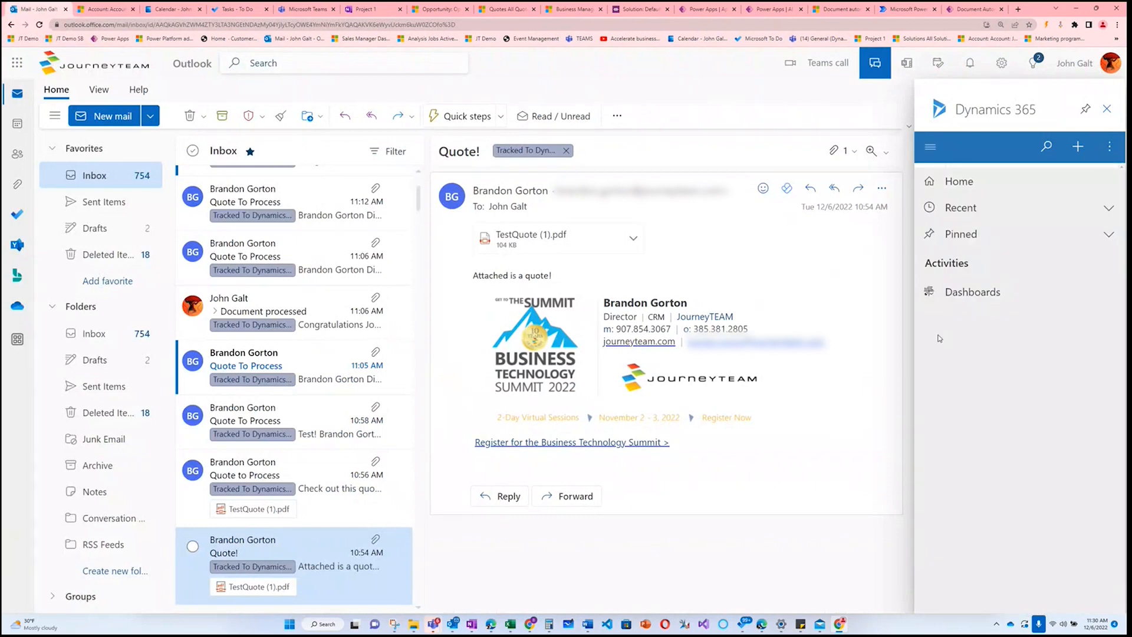
pyautogui.click(1034, 332)
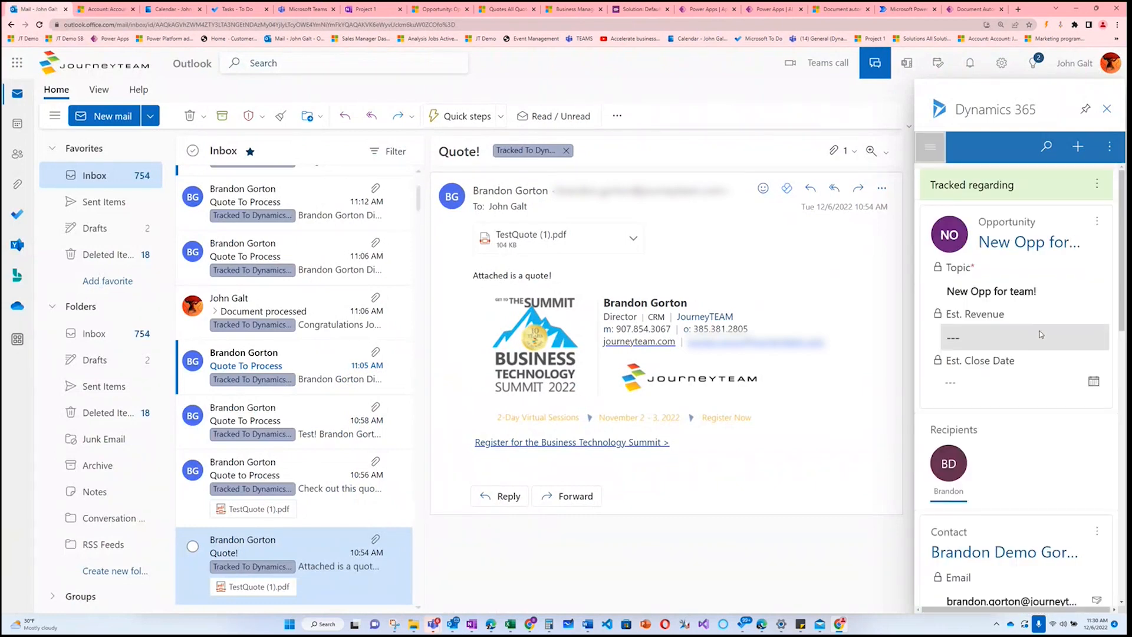
pyautogui.scroll(-8, 1035, 336)
pyautogui.scroll(8, 1033, 357)
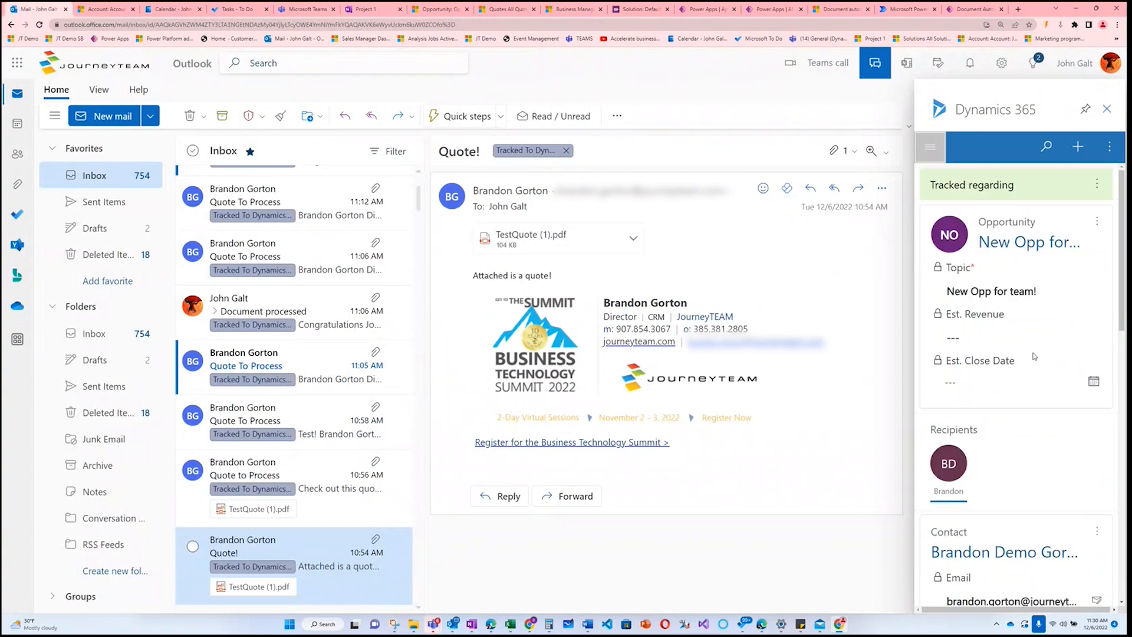
# Check the recent and pinned records in the add-in's navigation and collapse both lists
pyautogui.click(938, 148)
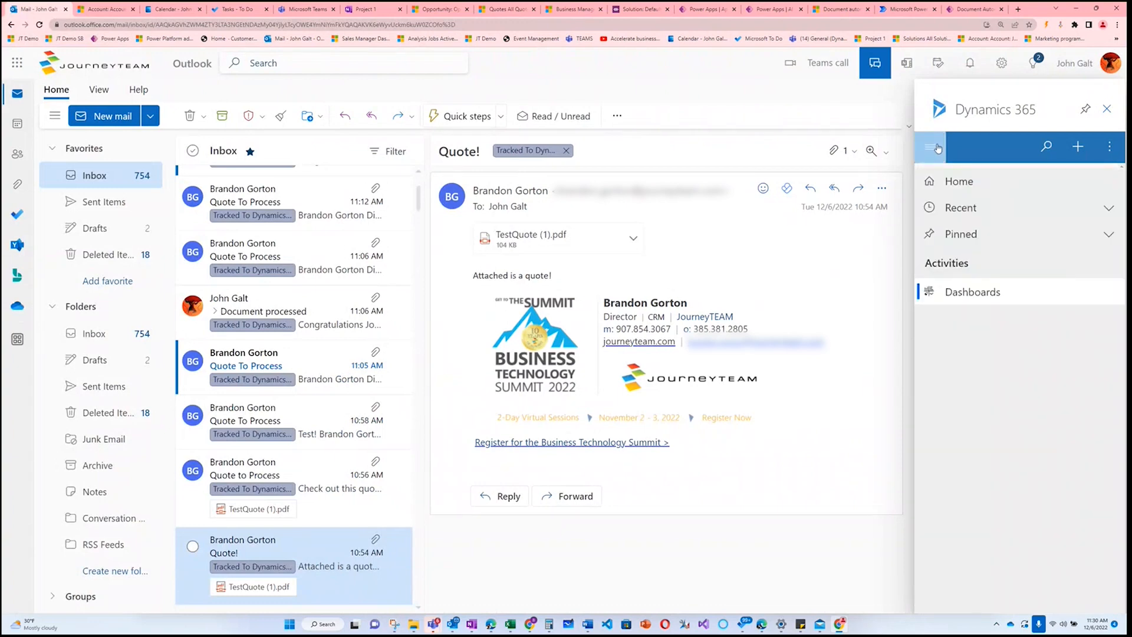
pyautogui.click(962, 212)
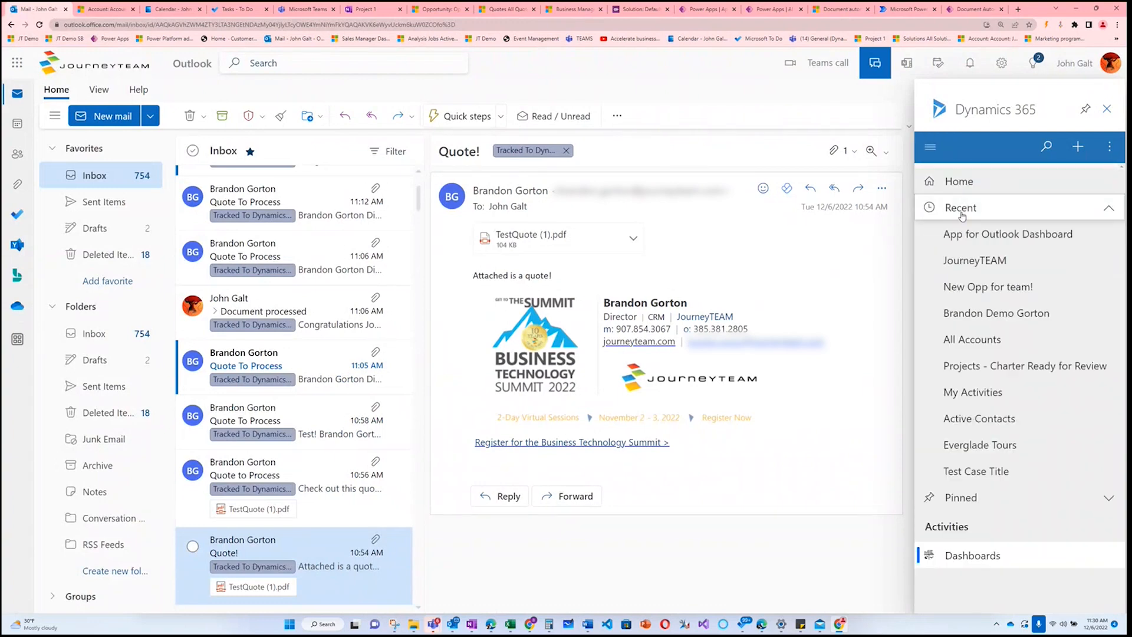
pyautogui.click(963, 214)
pyautogui.click(970, 239)
pyautogui.click(971, 236)
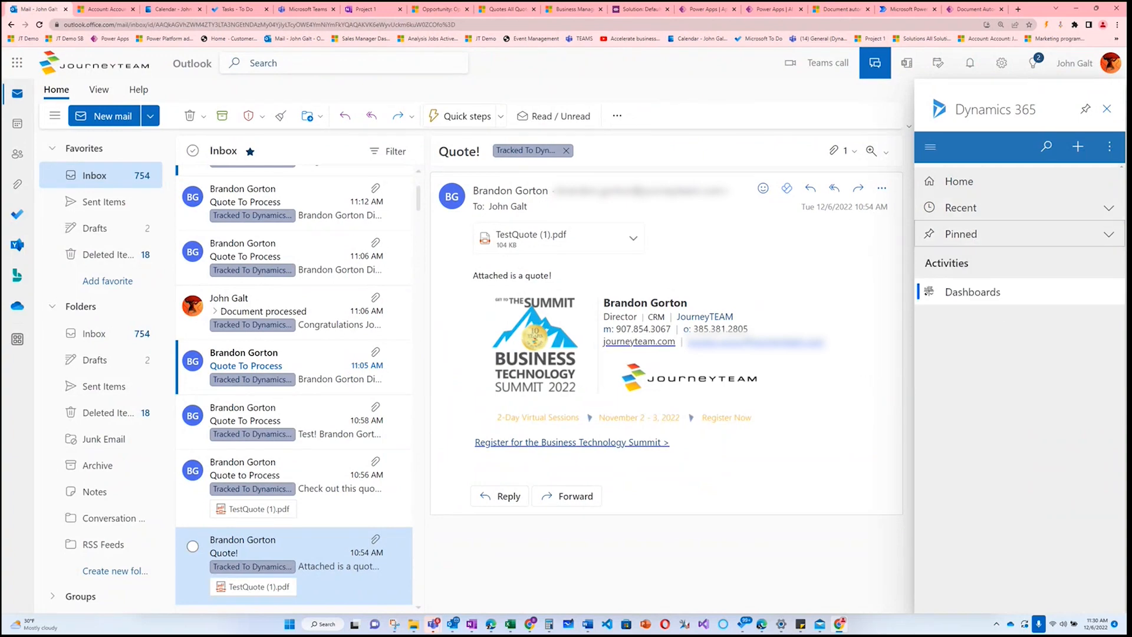
# Search the Dynamics 365 data in the add-in for "demo" and browse the results
pyautogui.click(1045, 151)
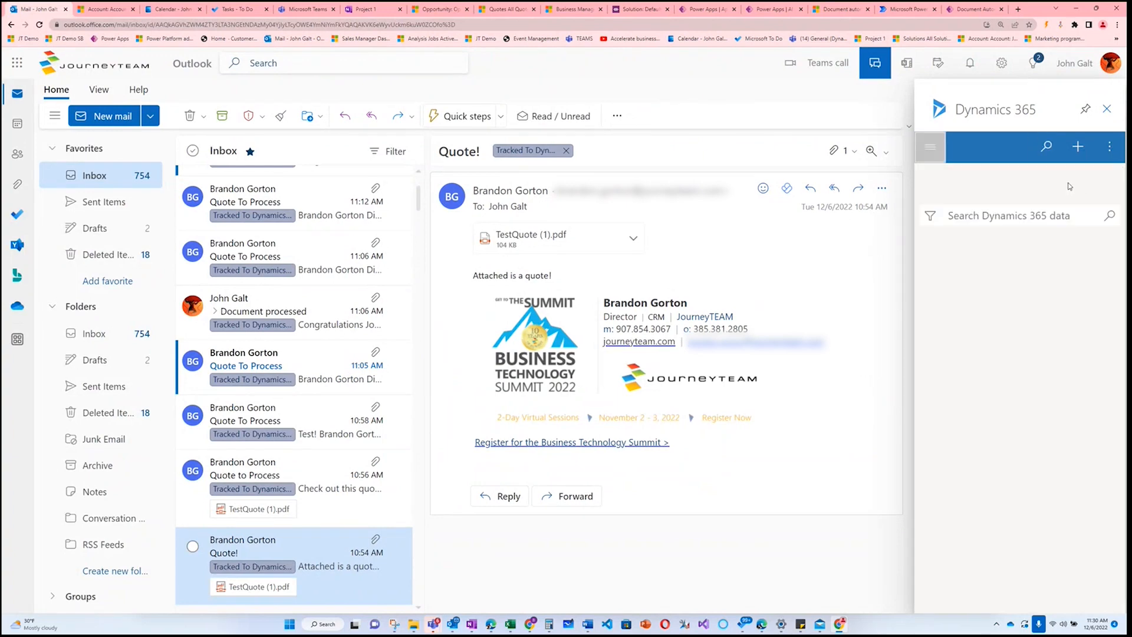
pyautogui.click(1010, 214)
pyautogui.write('demo')
pyautogui.press('Return')
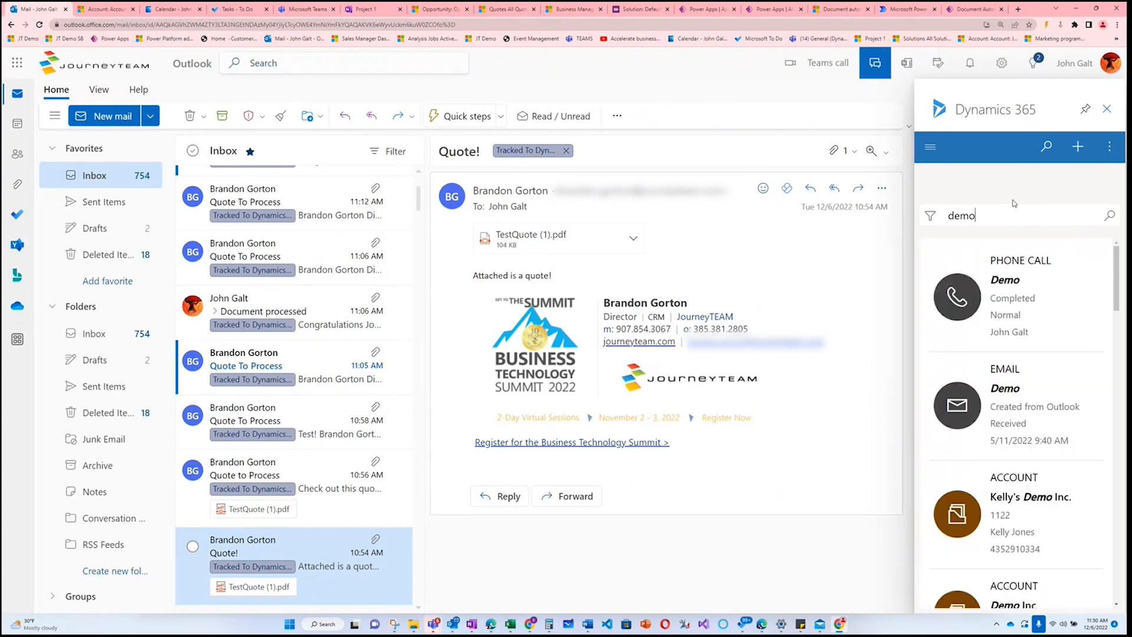
pyautogui.scroll(-10, 1041, 278)
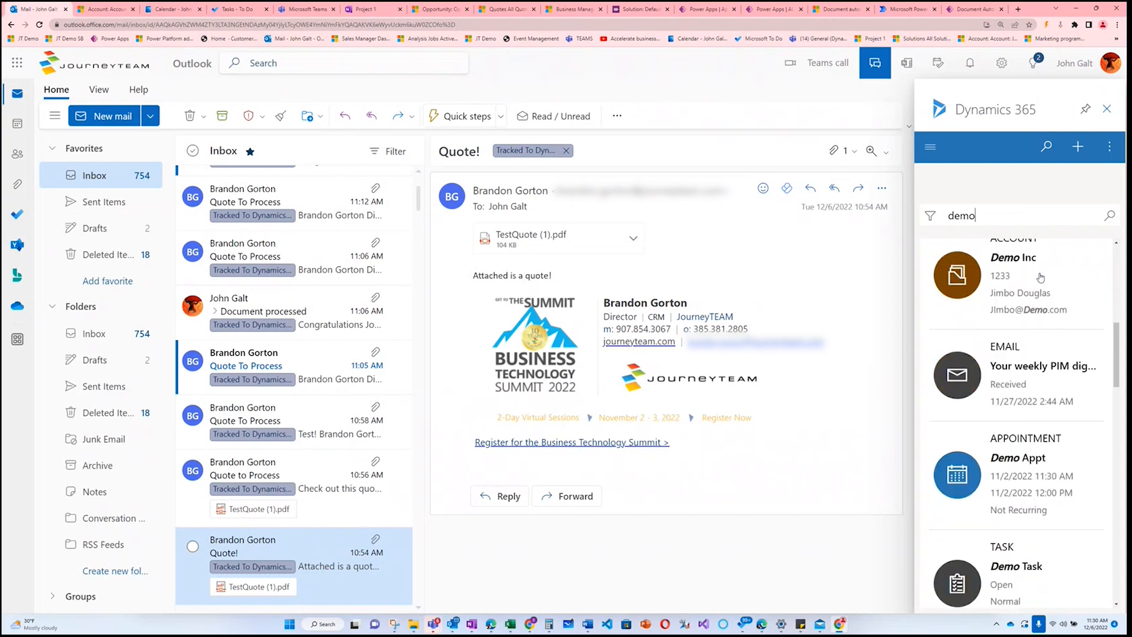
pyautogui.scroll(-10, 1041, 278)
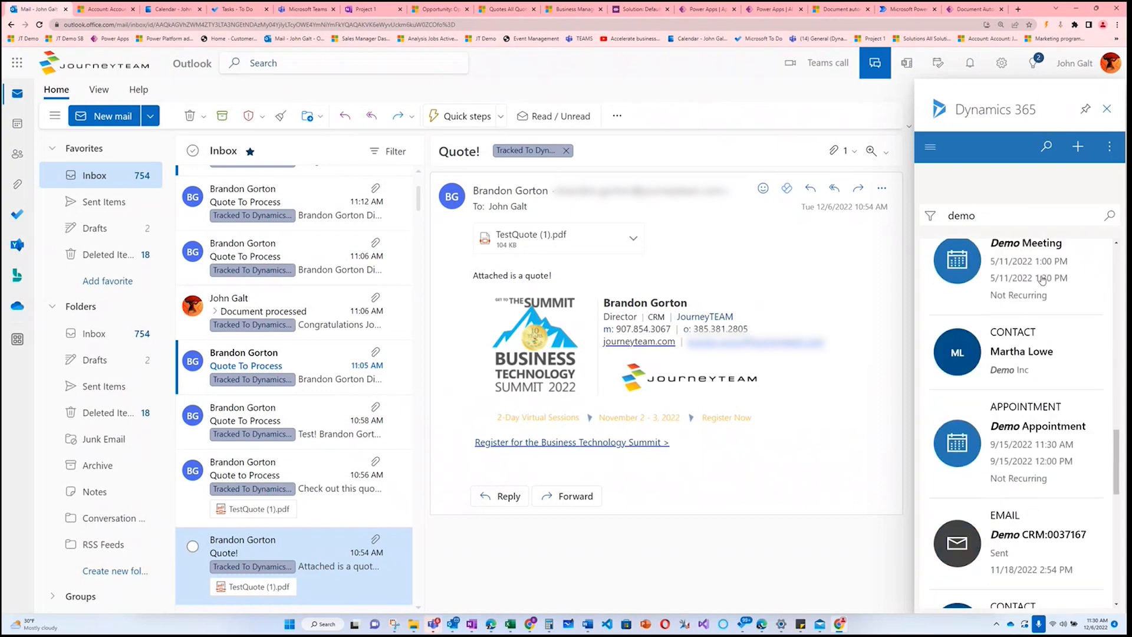
pyautogui.scroll(15, 1043, 280)
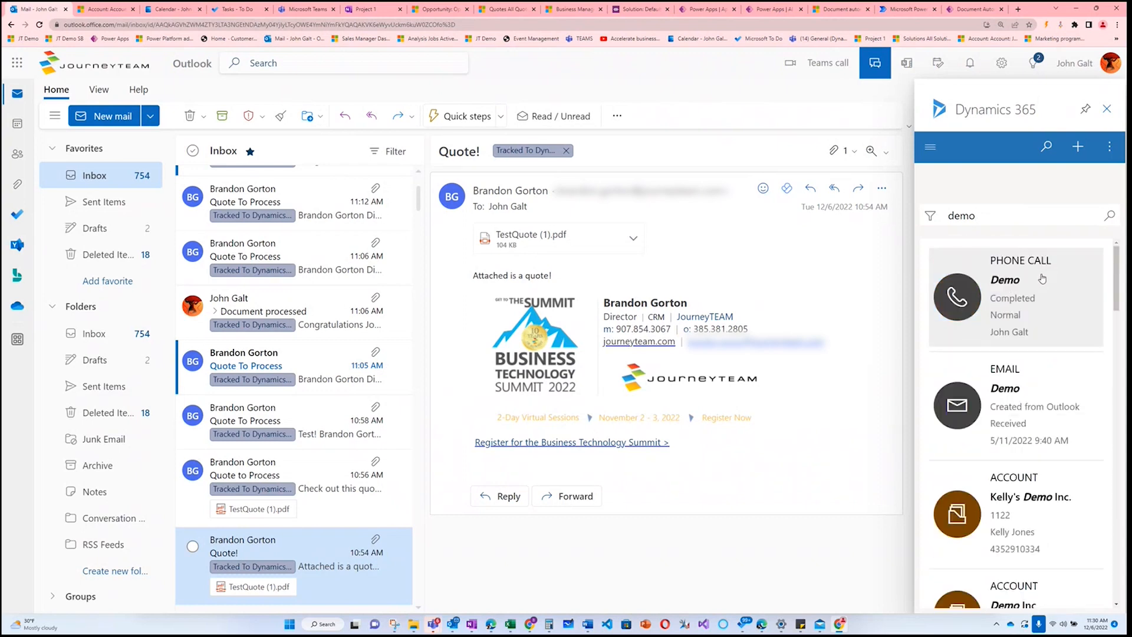
# Check the add-in's extra options and the record types offered for quick creation
pyautogui.click(1110, 148)
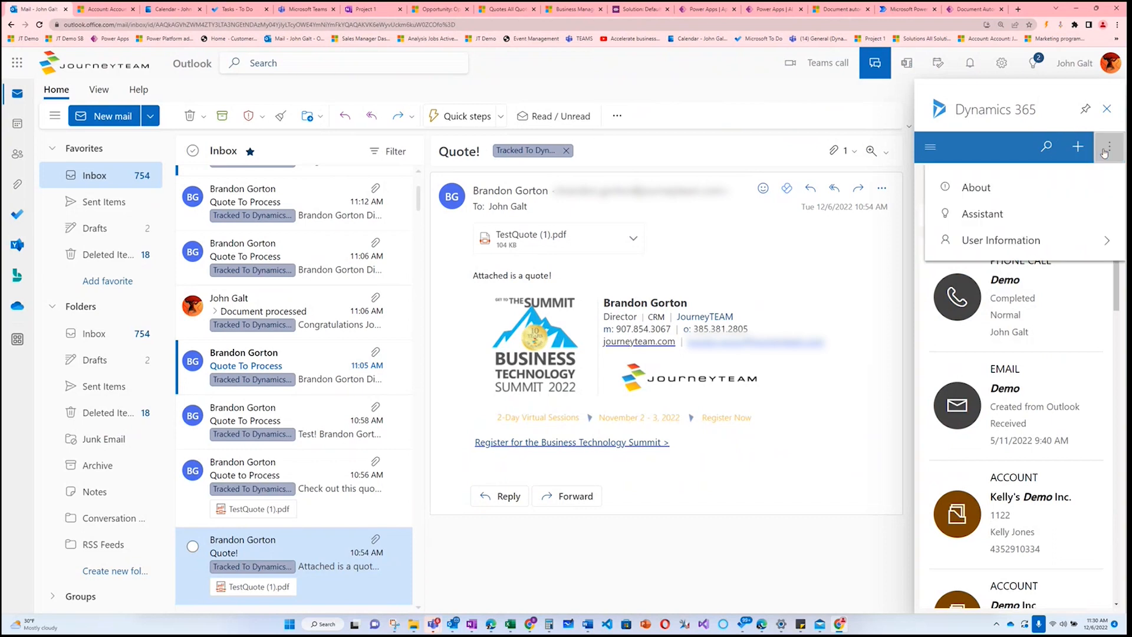
pyautogui.click(1078, 150)
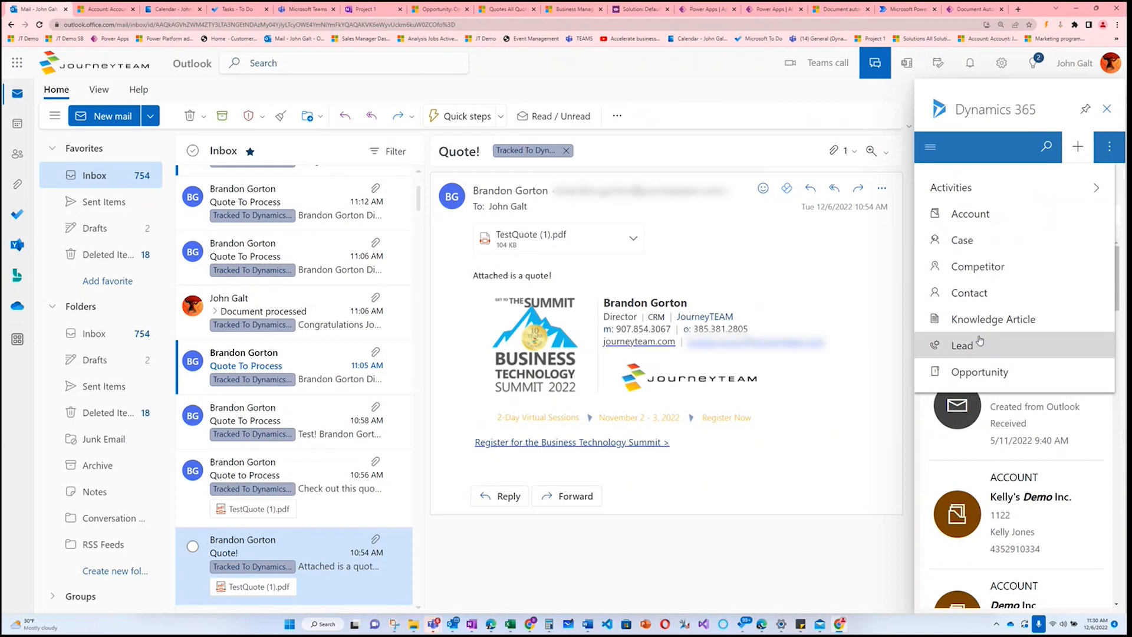
pyautogui.click(1113, 151)
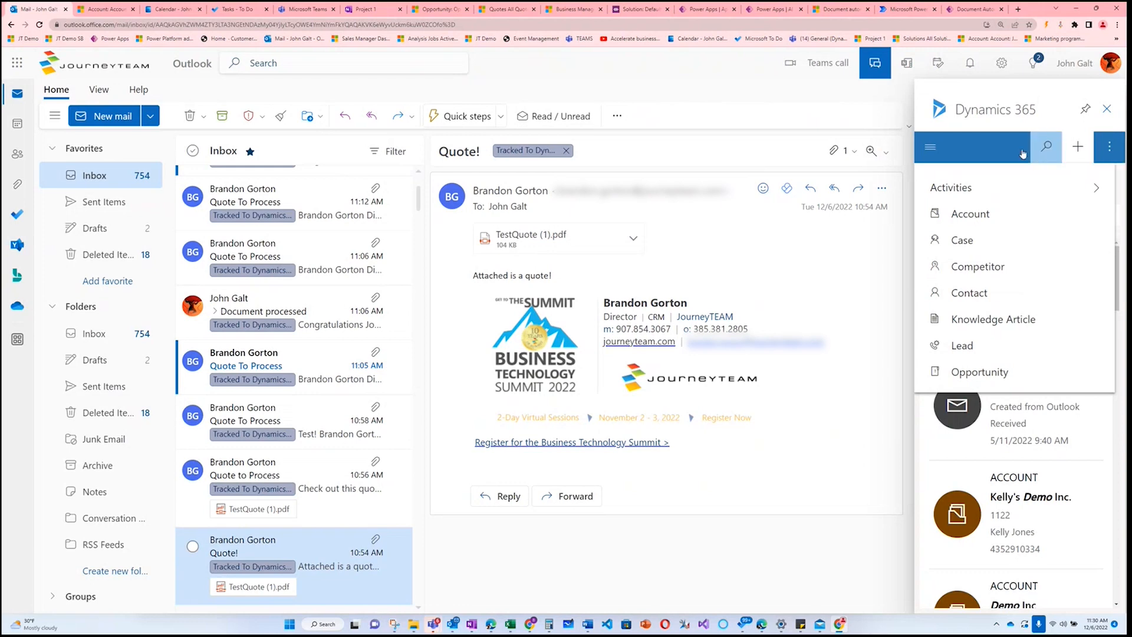
# Open the 10:56 AM "Quote to Process" email and relaunch the Dynamics 365 add-in with its pane pinned
pyautogui.click(1107, 110)
pyautogui.click(345, 499)
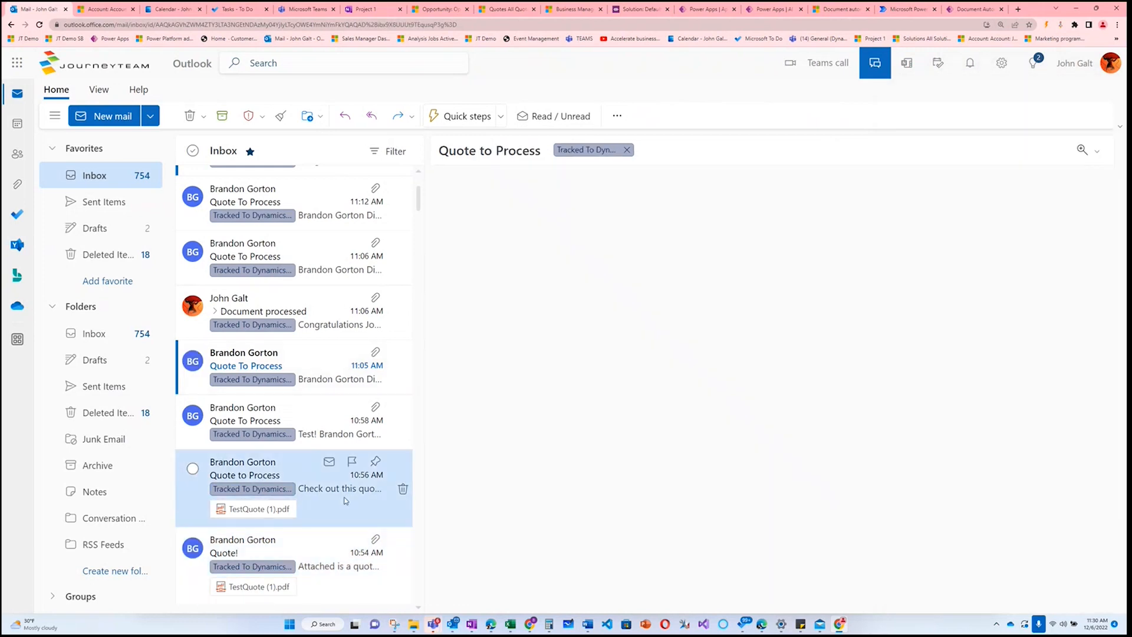
pyautogui.click(1092, 188)
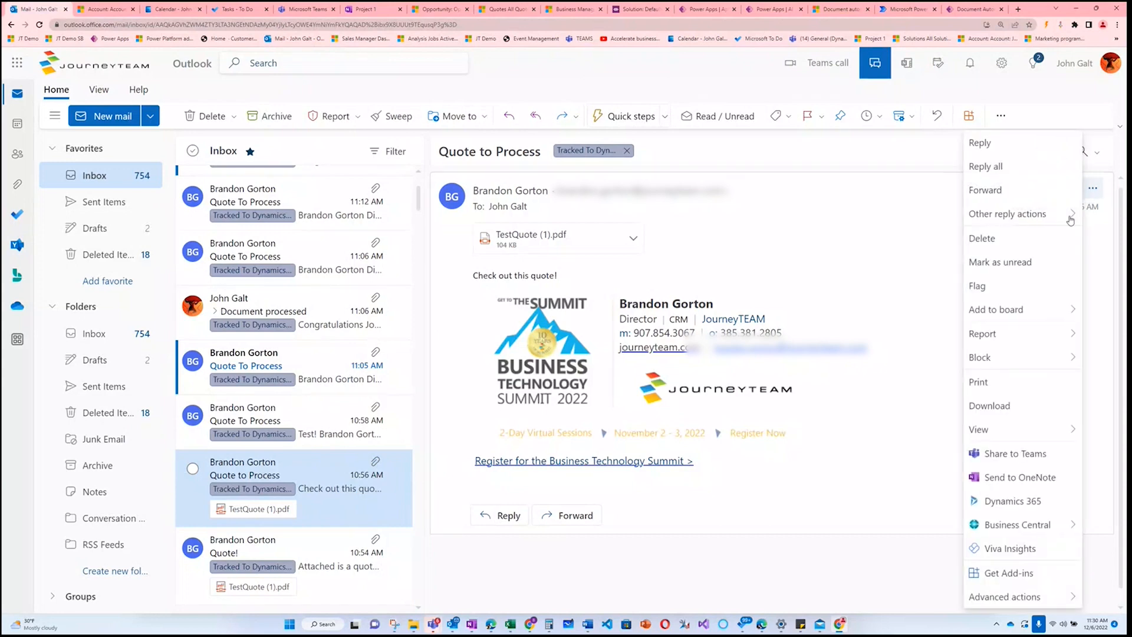
pyautogui.click(1014, 502)
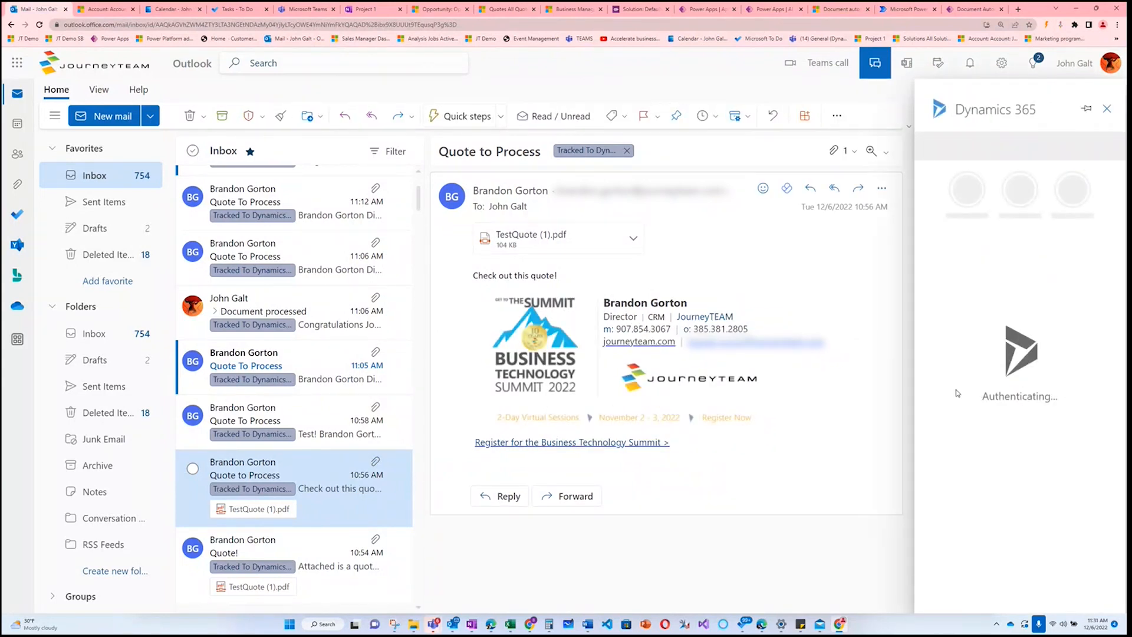
pyautogui.click(1089, 111)
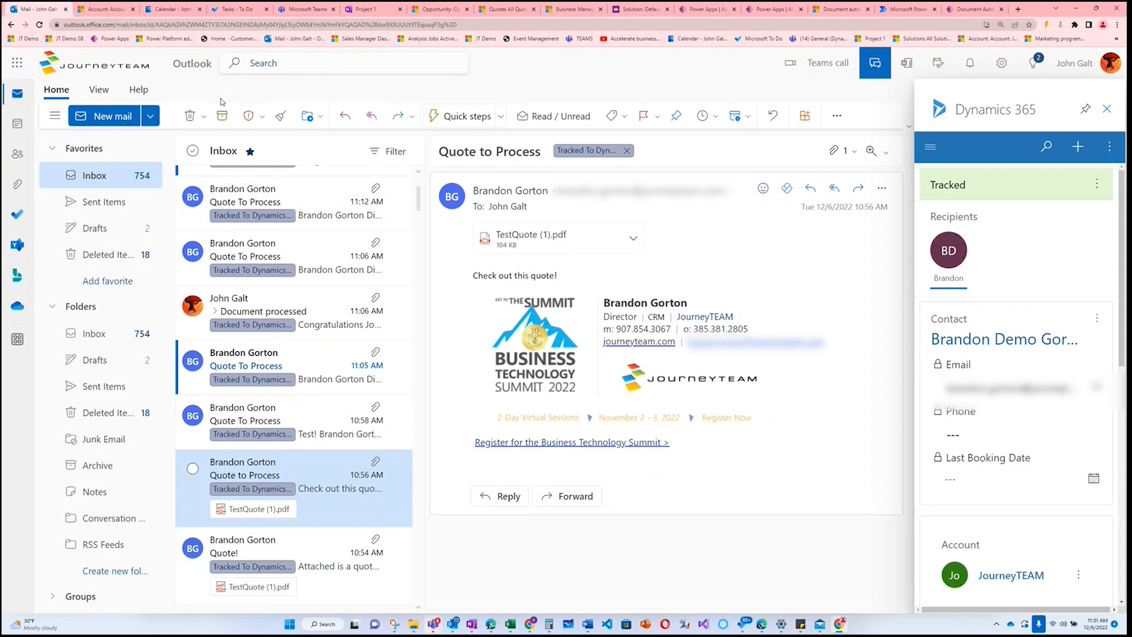
# Start an appointment from the "New Opp for team!" opportunity's timeline and add the opportunity owner's user record as another required attendee
pyautogui.click(437, 8)
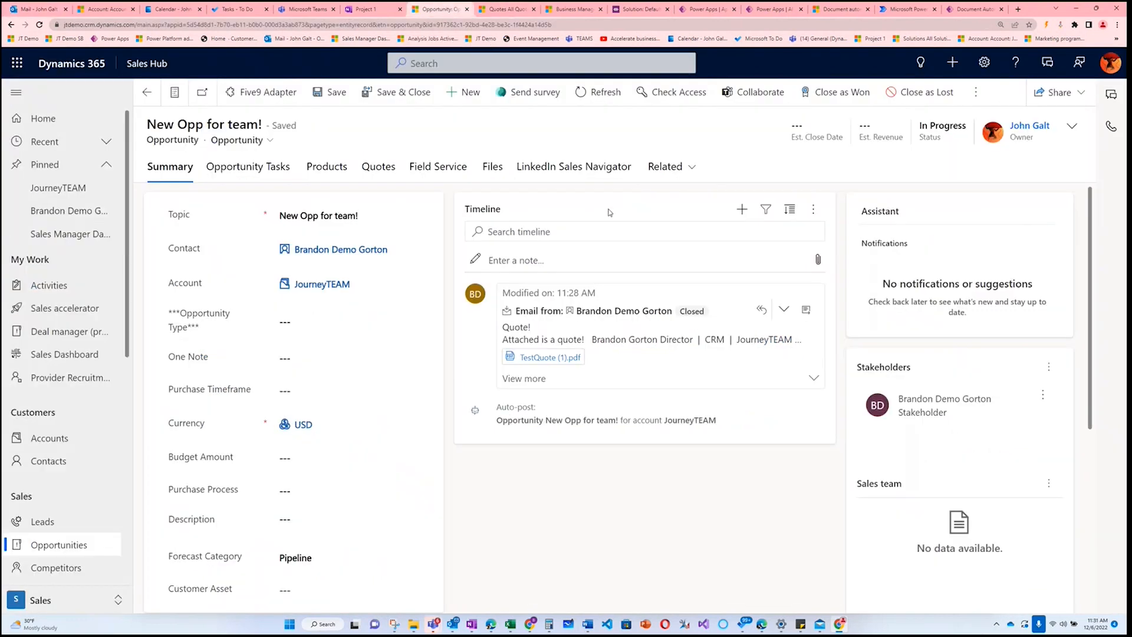
pyautogui.click(742, 210)
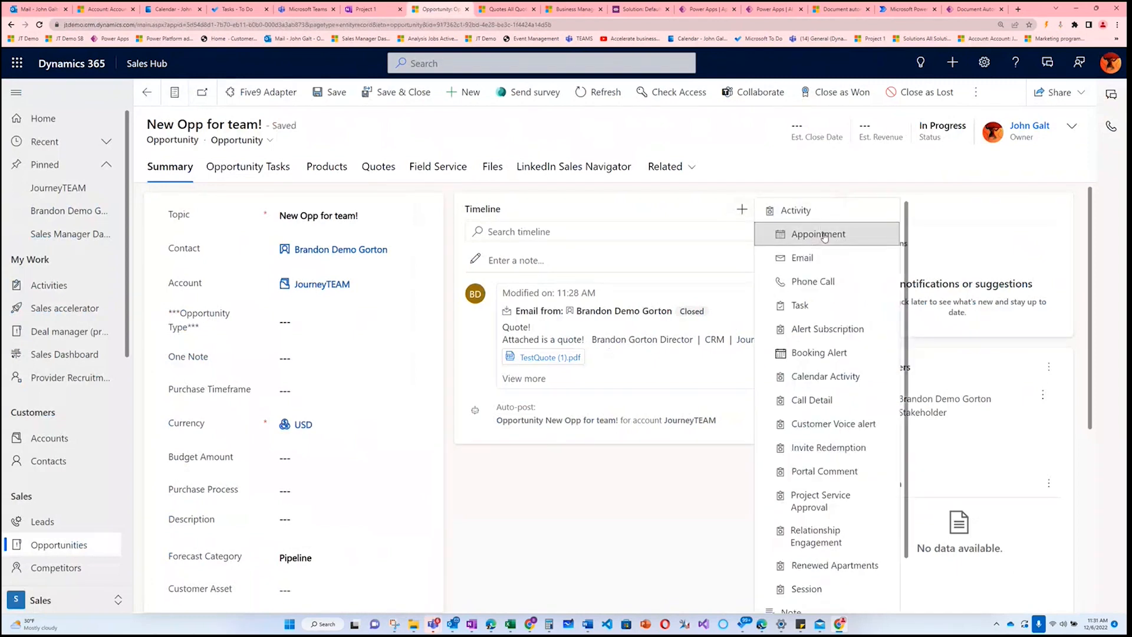
pyautogui.click(898, 255)
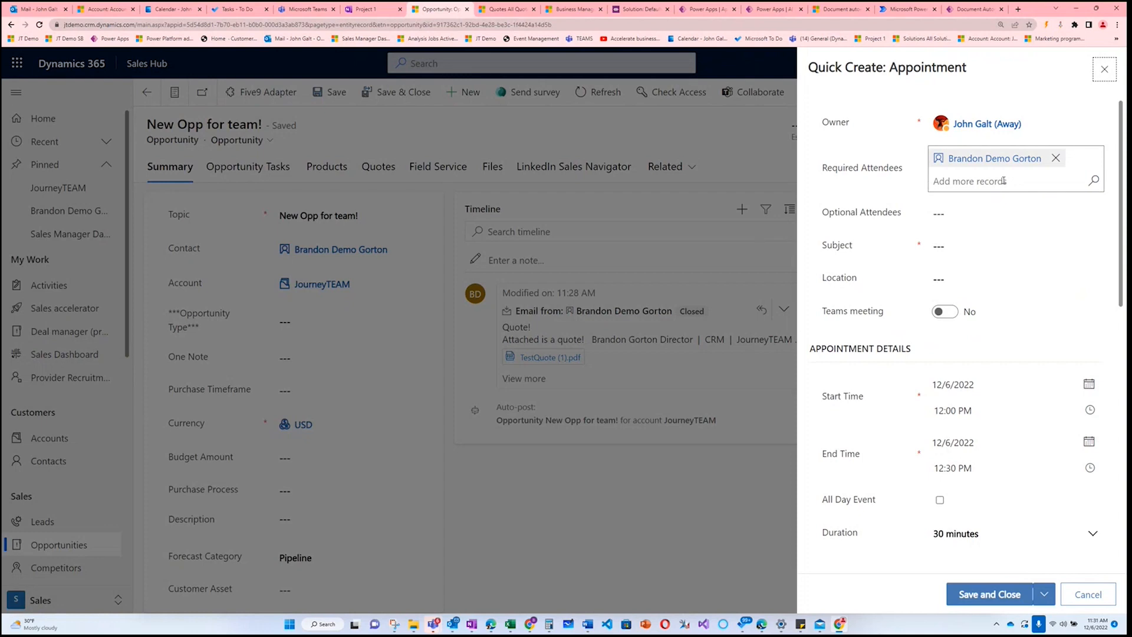
pyautogui.click(1004, 181)
pyautogui.write('john')
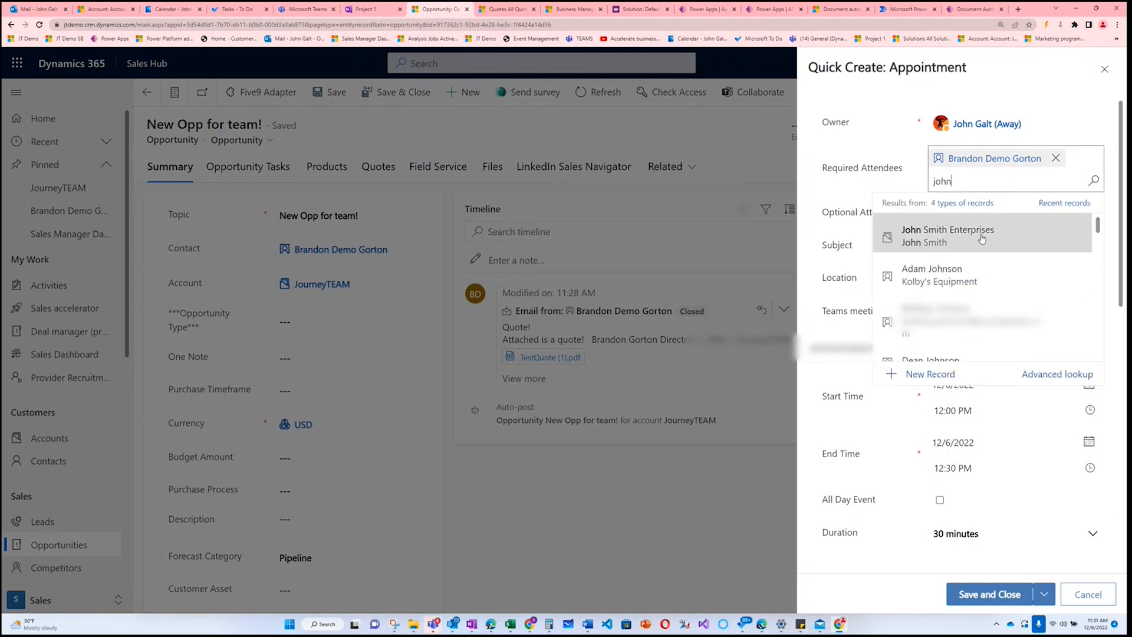
pyautogui.moveTo(950, 181); pyautogui.dragTo(929, 181)
pyautogui.write('john galt')
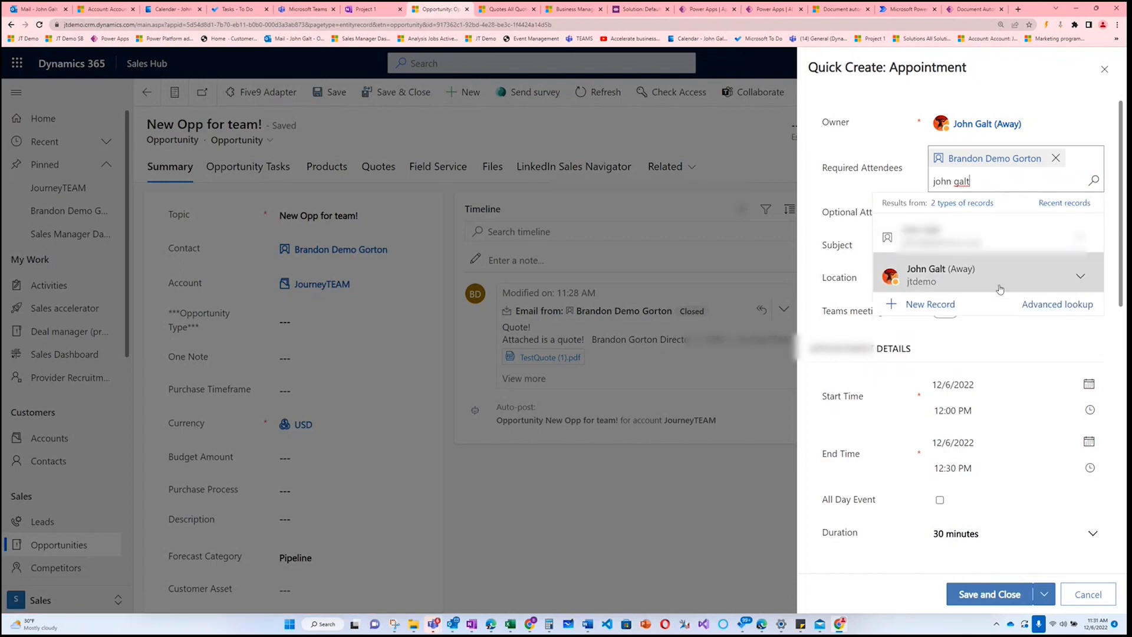
pyautogui.click(994, 284)
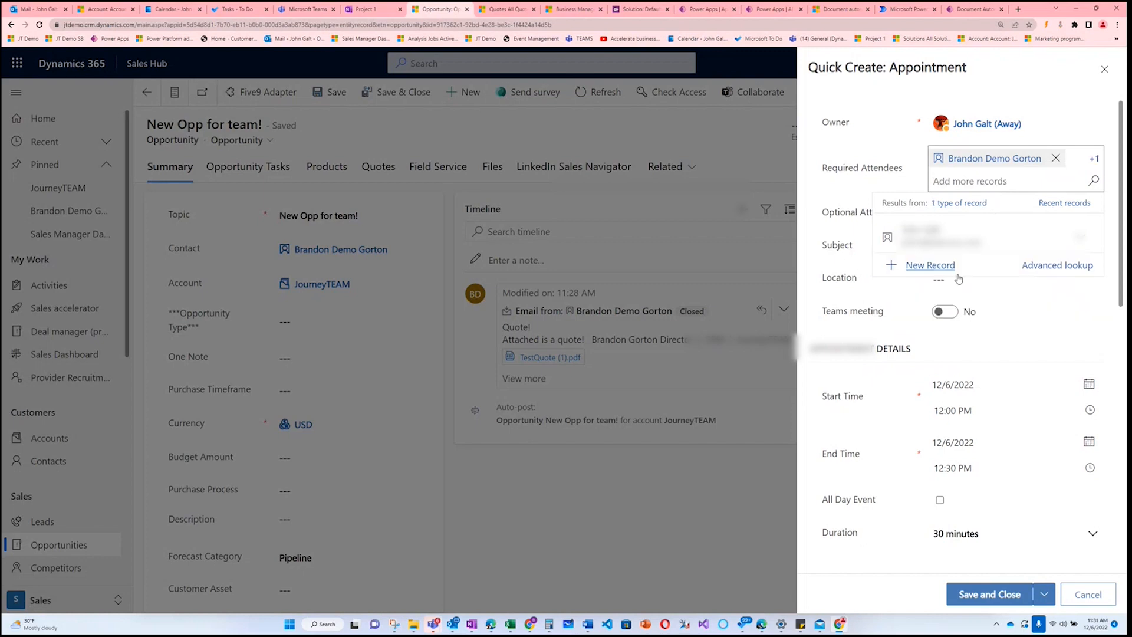
pyautogui.click(834, 190)
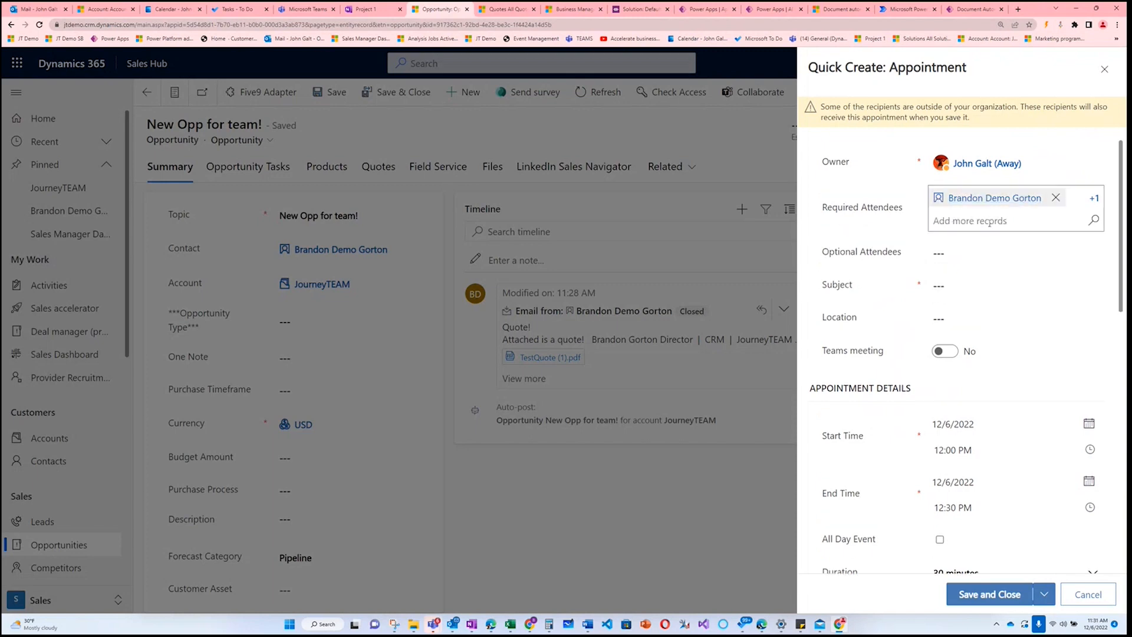
pyautogui.moveTo(972, 120); pyautogui.dragTo(817, 109)
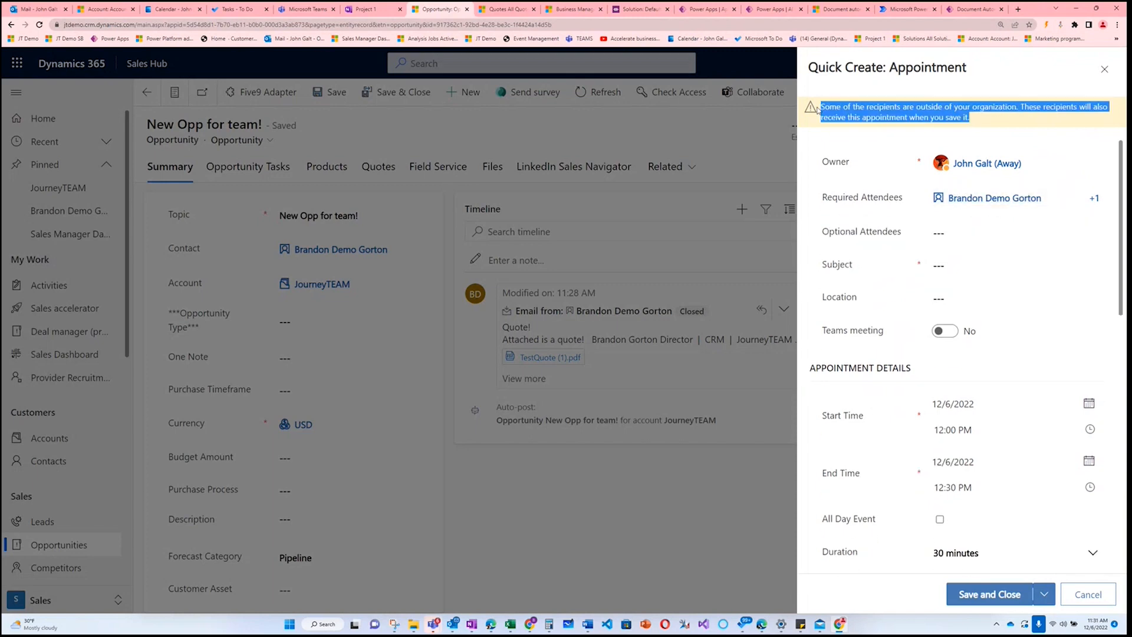
pyautogui.click(840, 118)
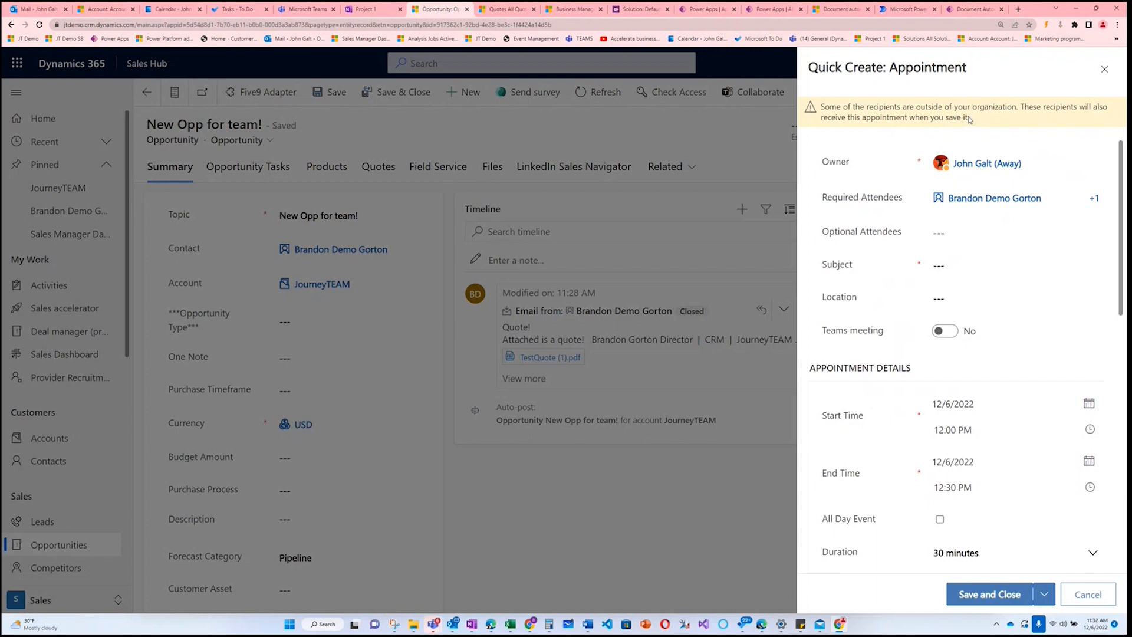
# Give the appointment the subject "Test!", make it a Teams meeting, and save it
pyautogui.click(955, 268)
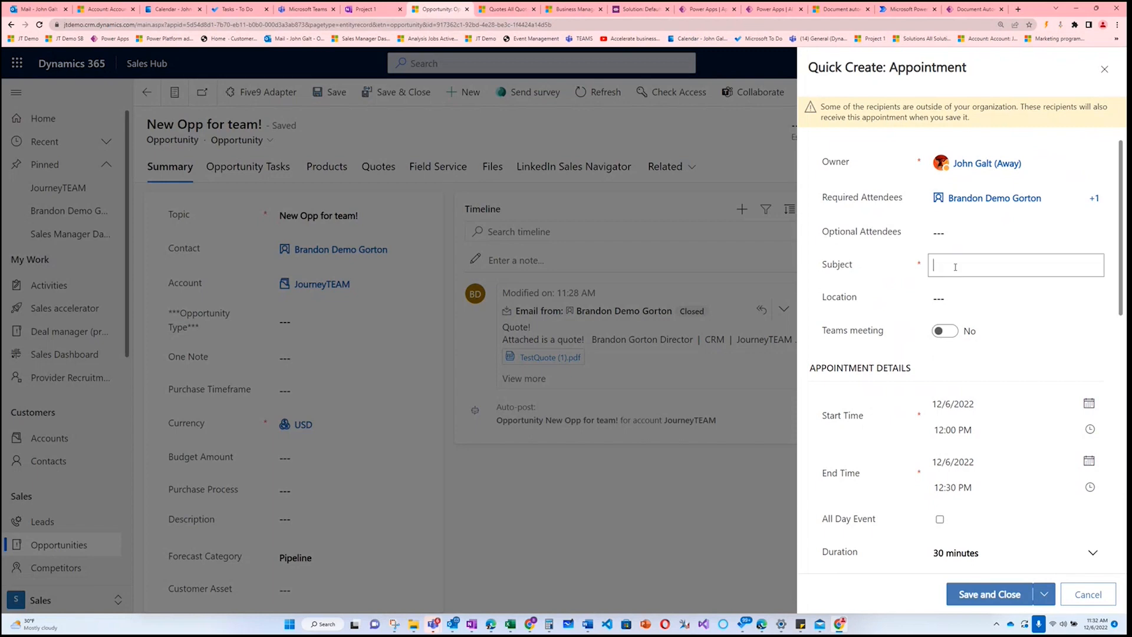
pyautogui.write('Test!')
pyautogui.click(942, 331)
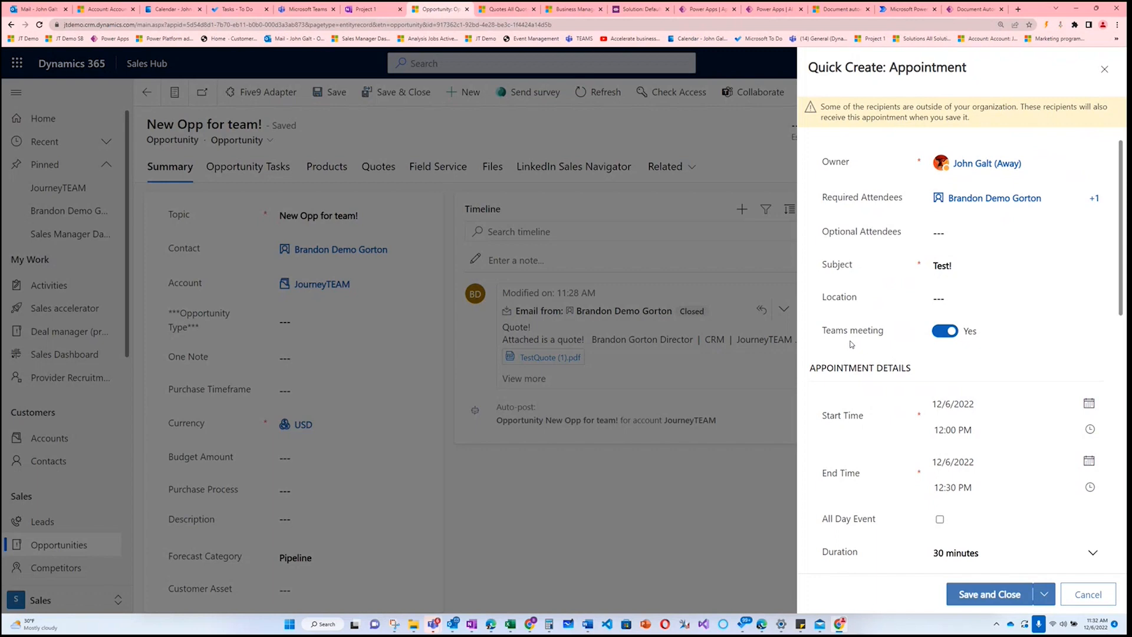
pyautogui.scroll(-1, 1065, 376)
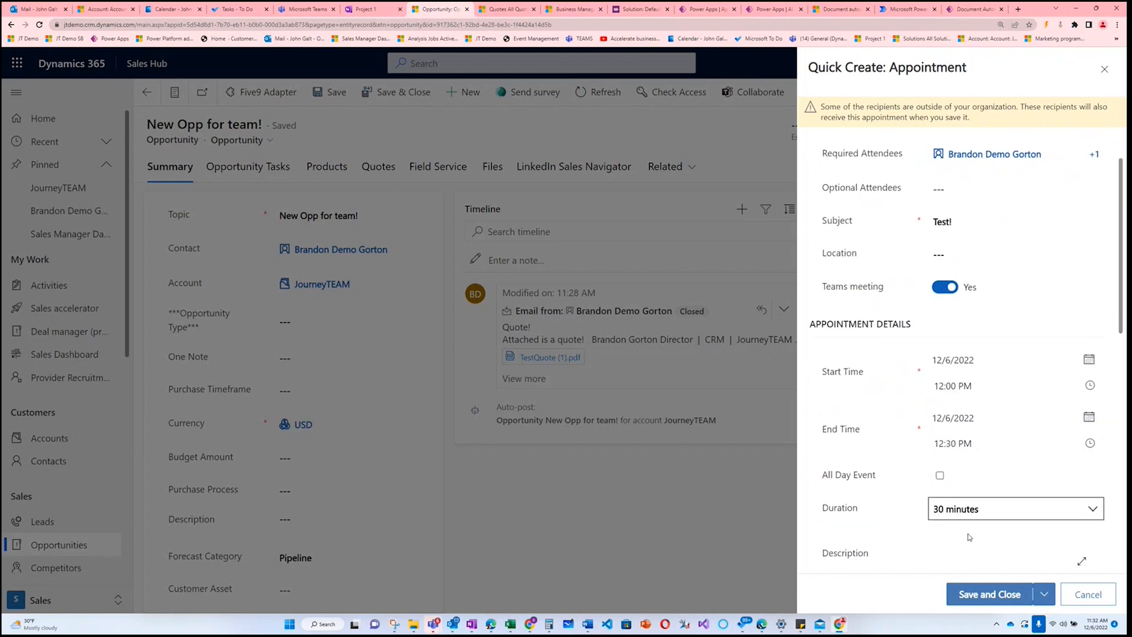
pyautogui.click(1006, 596)
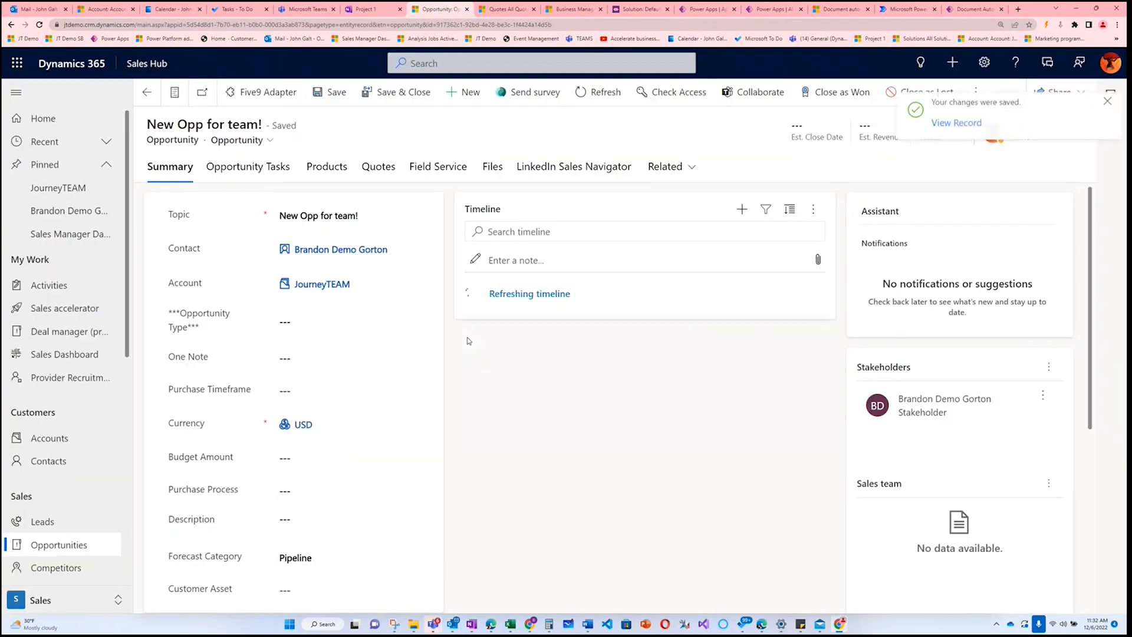
# Start a new task from the opportunity's timeline with the subject "Test"
pyautogui.click(745, 214)
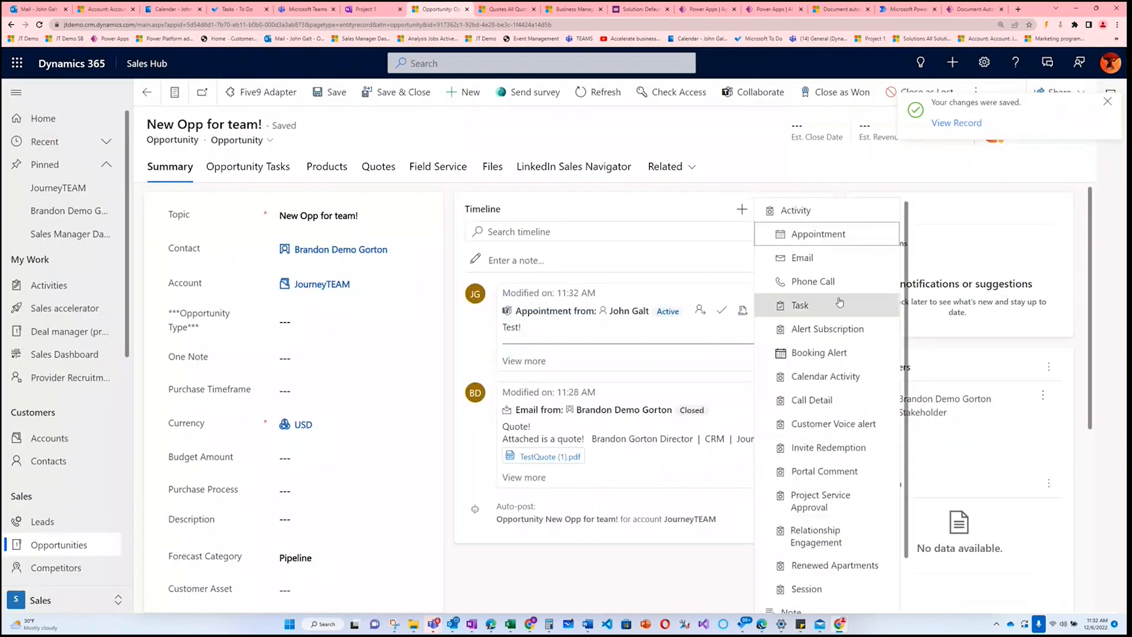
pyautogui.click(837, 312)
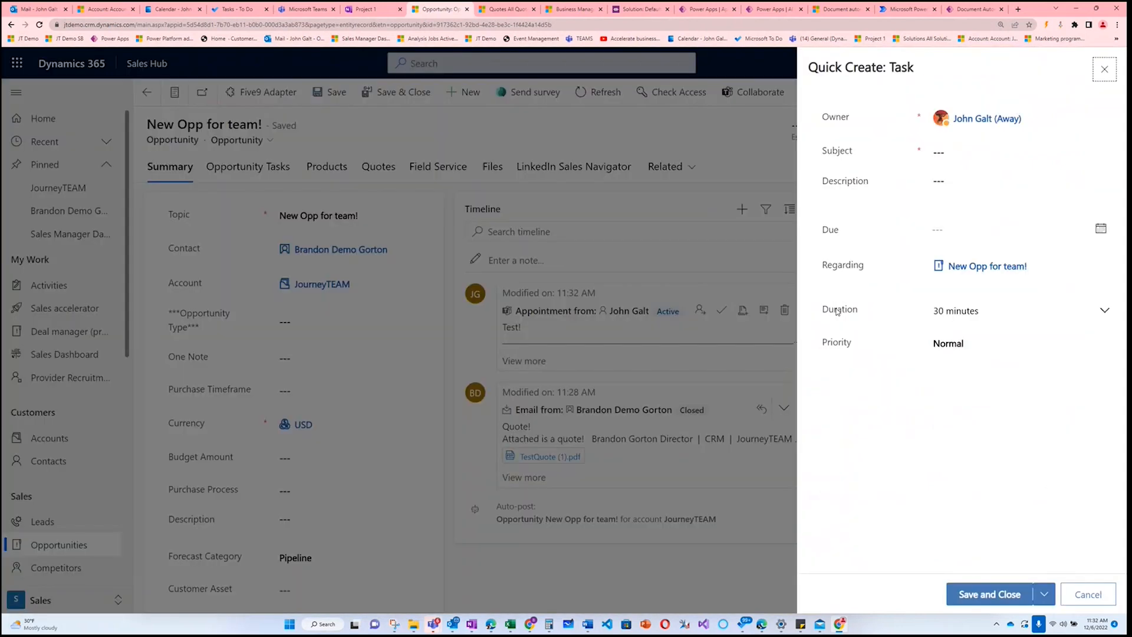
pyautogui.click(995, 149)
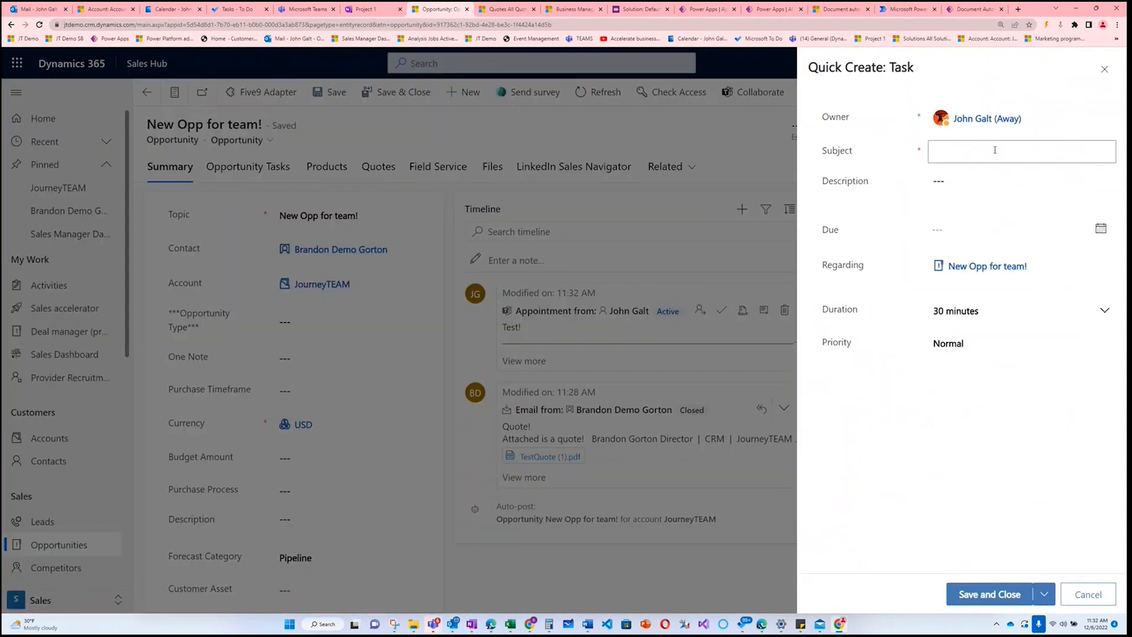
pyautogui.write('Test')
pyautogui.click(838, 208)
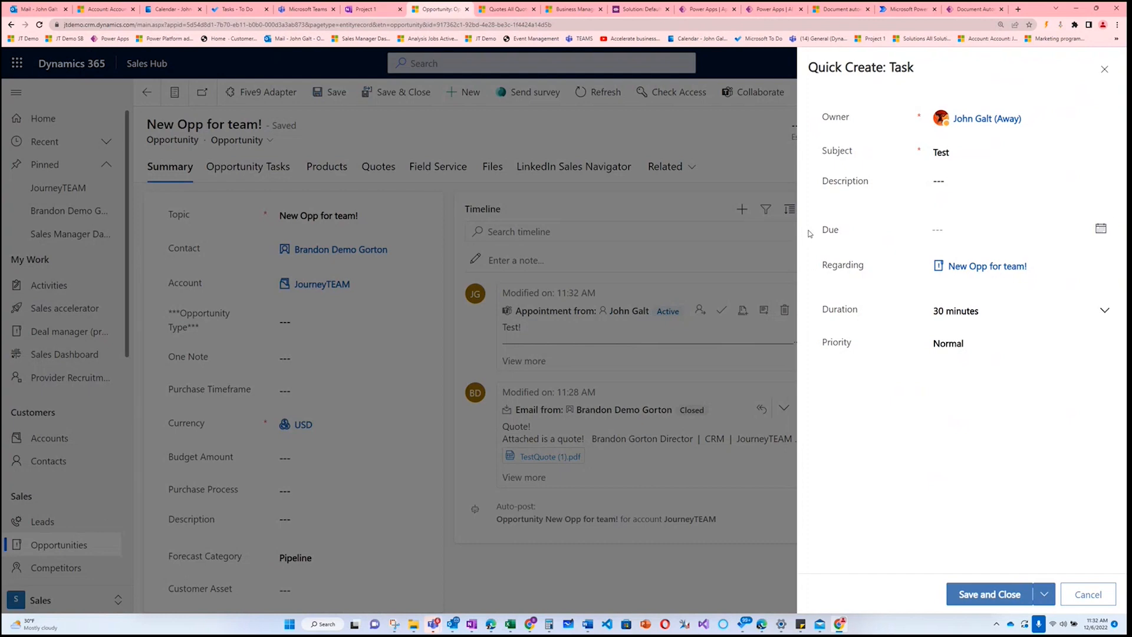
# Set the task's due date to 12/6/2022 at 12:30 PM
pyautogui.click(1101, 228)
pyautogui.click(976, 326)
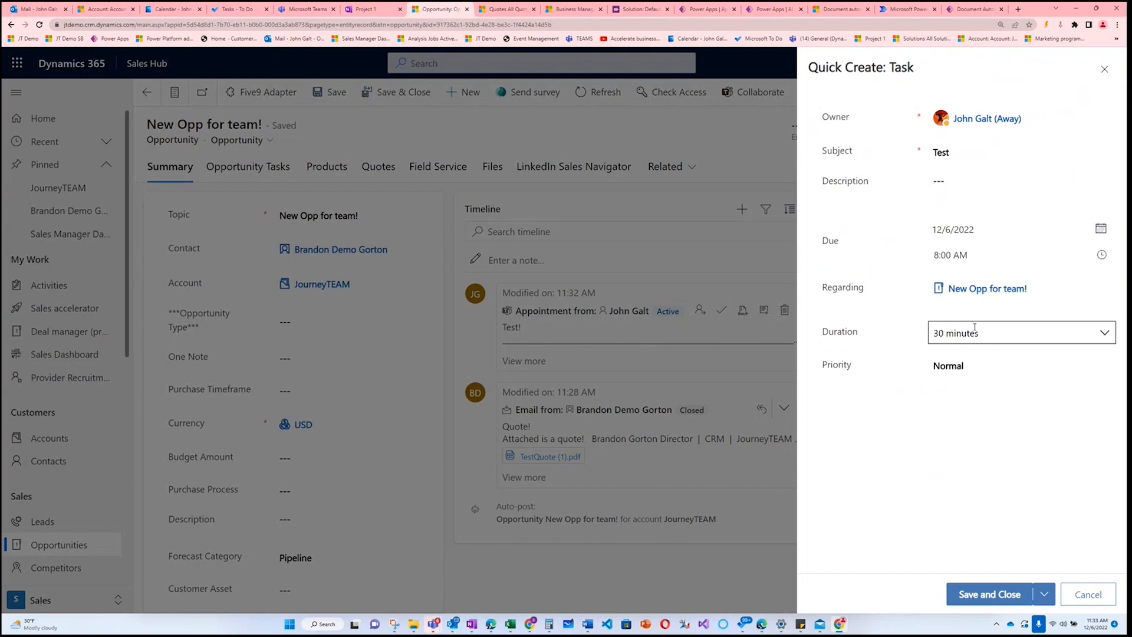
pyautogui.click(1002, 255)
pyautogui.scroll(-5, 1002, 352)
pyautogui.click(1000, 349)
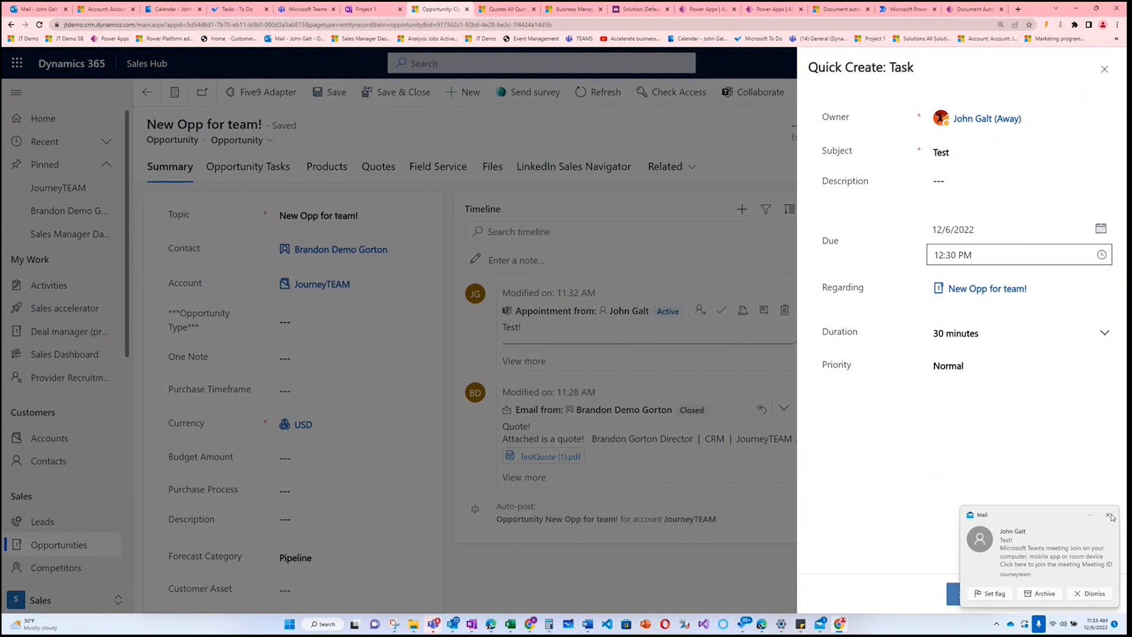
# View the incoming "Test!" meeting invitation in Mail, then return to the opportunity and save the task
pyautogui.click(1024, 550)
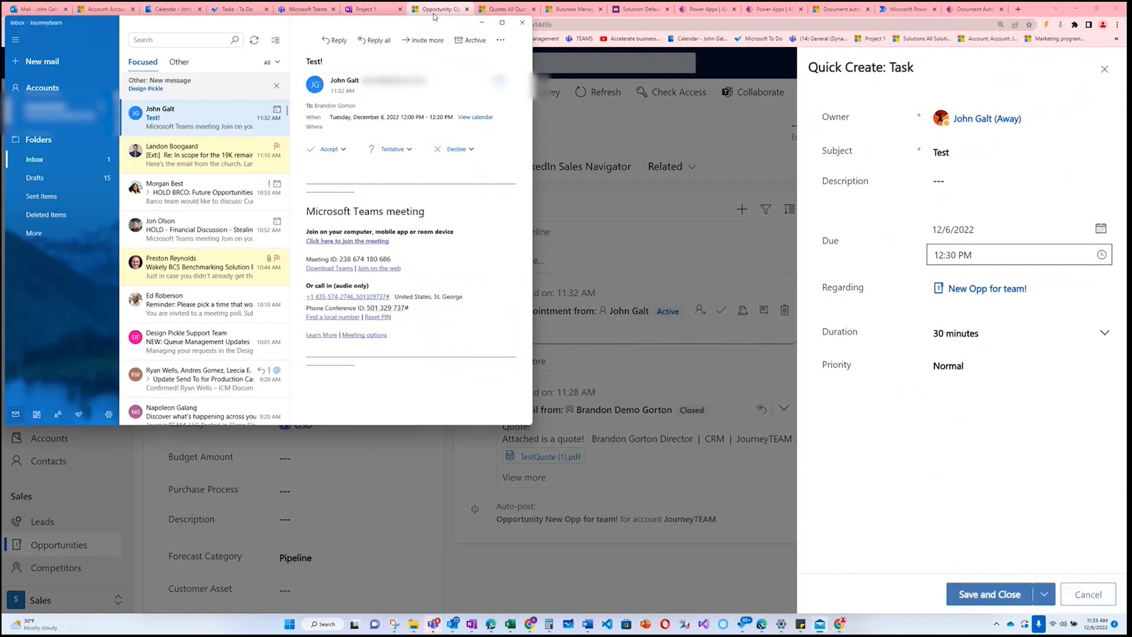
pyautogui.click(482, 23)
pyautogui.click(991, 597)
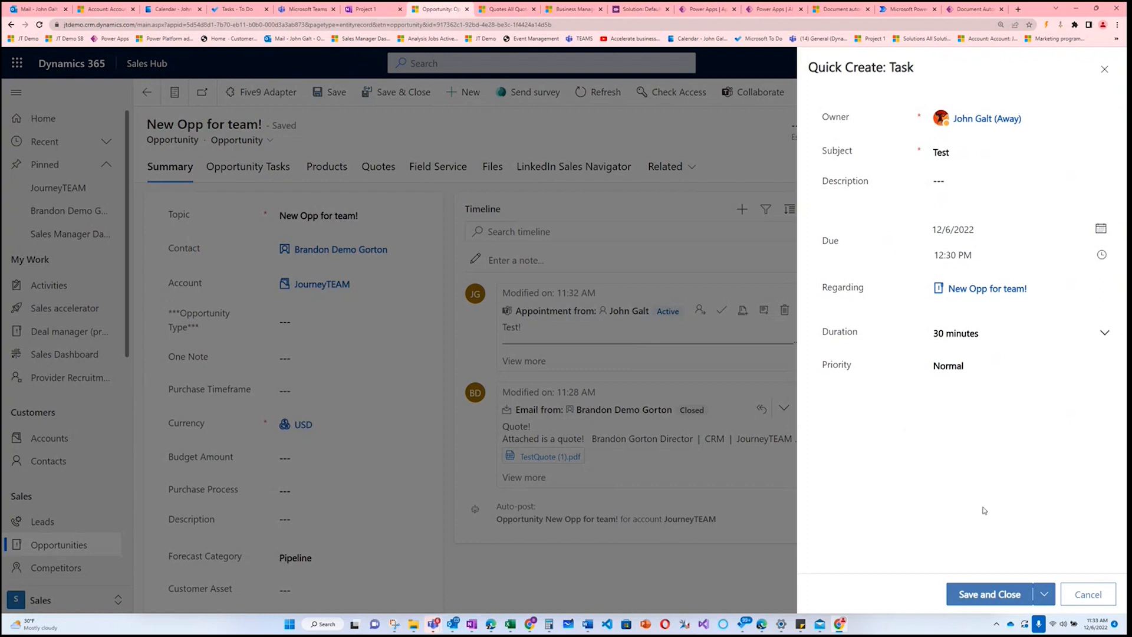
pyautogui.click(991, 597)
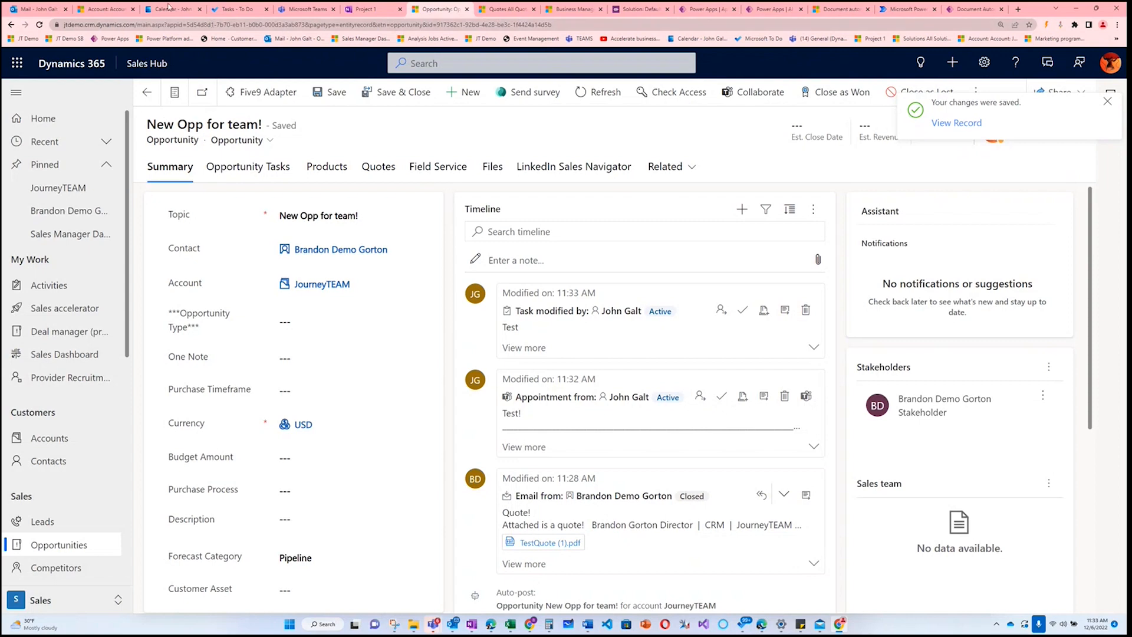
# Switch to Microsoft To Do and look through the Tasks list for items tracked to Dynamics 365
pyautogui.click(236, 9)
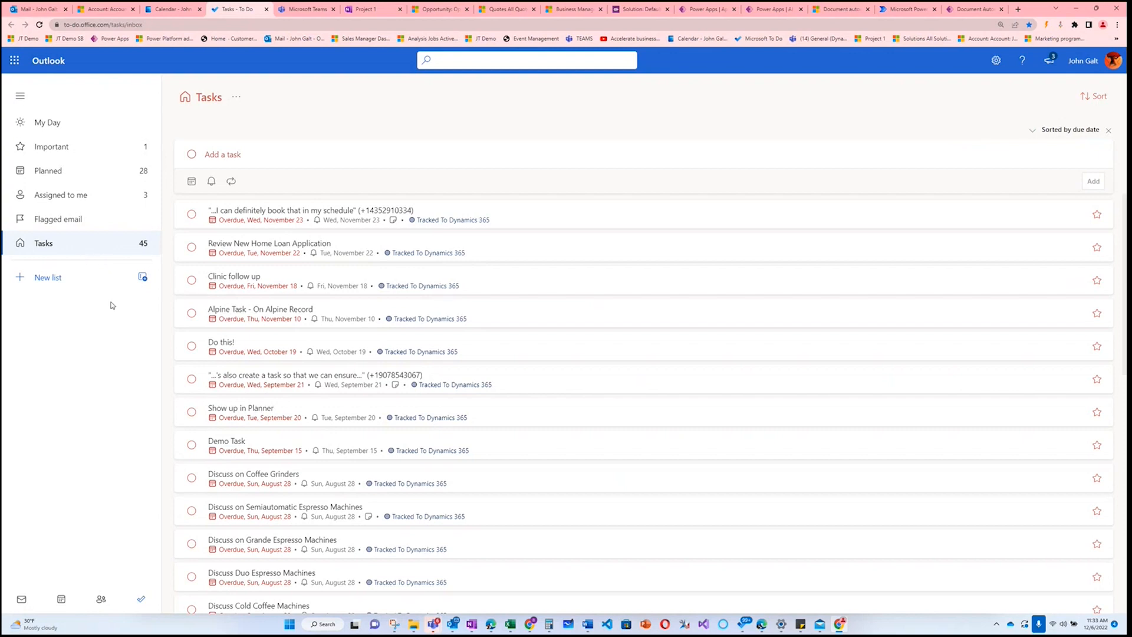
pyautogui.click(172, 38)
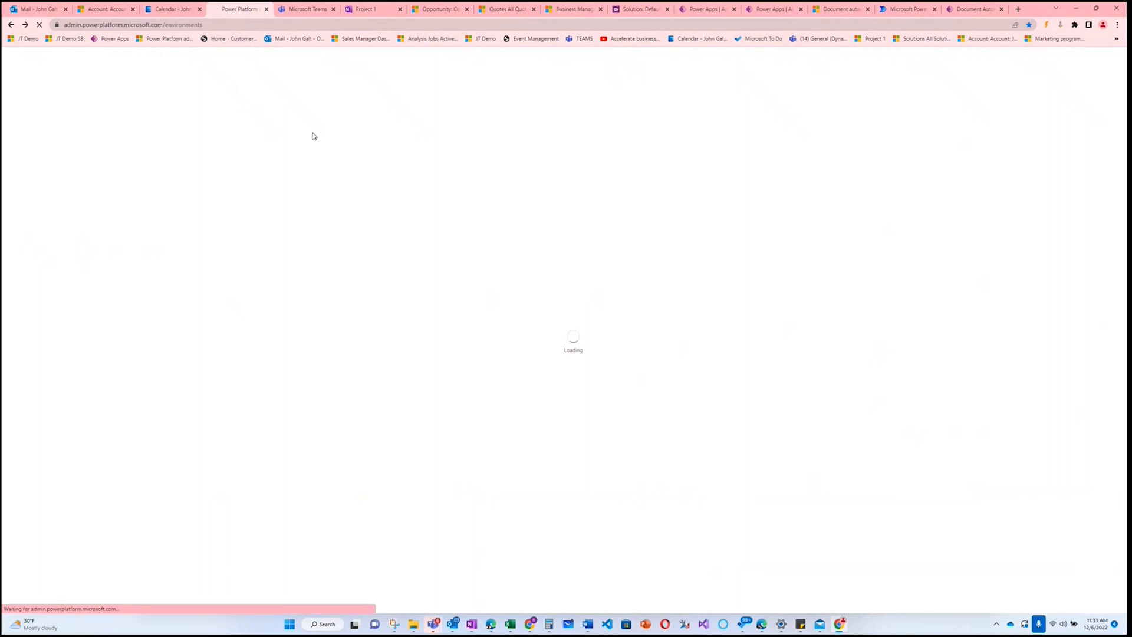
pyautogui.click(12, 25)
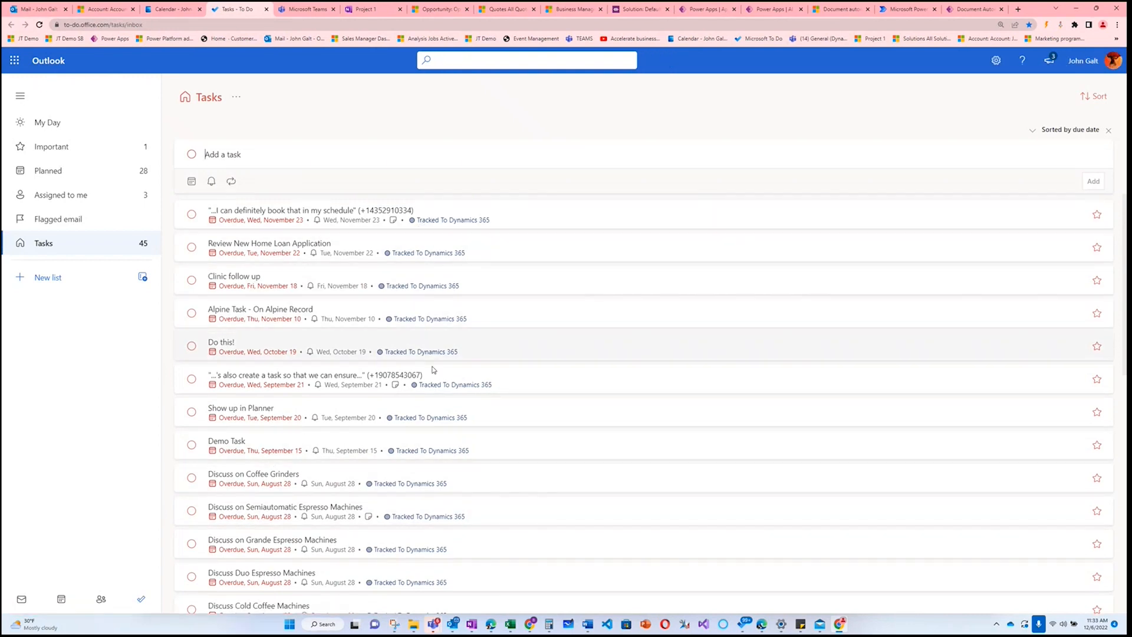
pyautogui.scroll(-2, 442, 390)
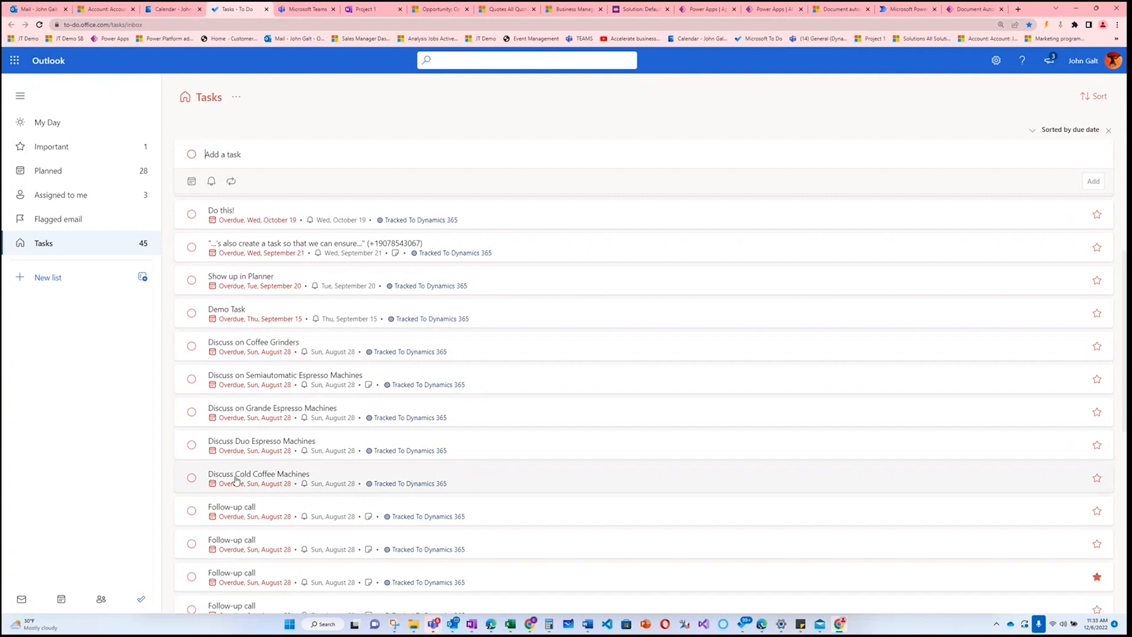
pyautogui.scroll(-2, 440, 489)
pyautogui.scroll(-5, 442, 499)
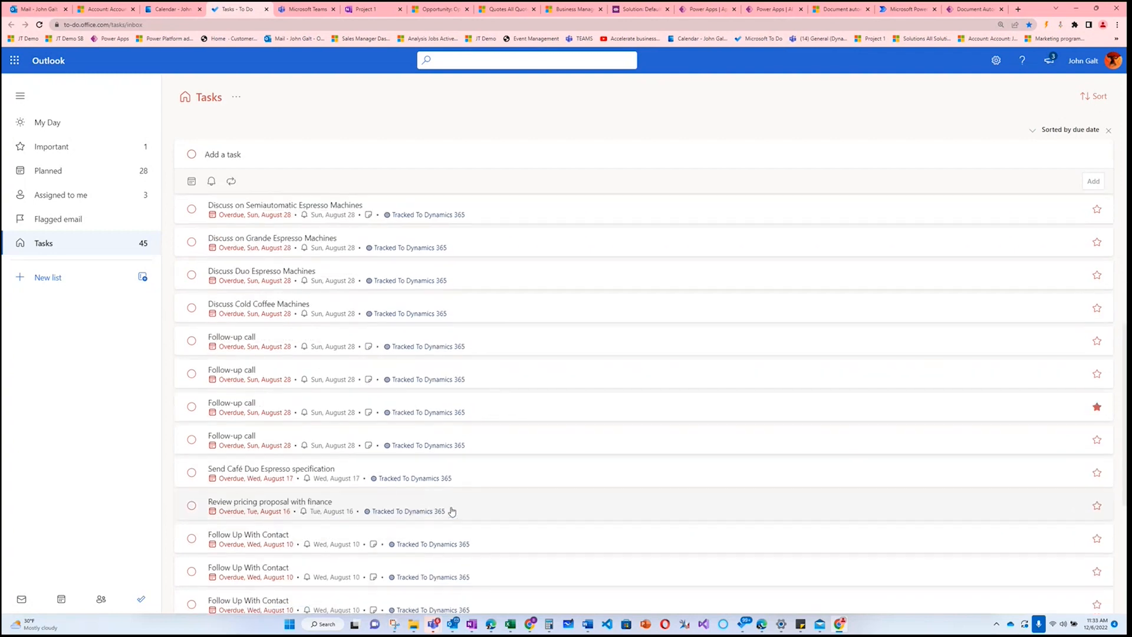
pyautogui.scroll(-2, 452, 508)
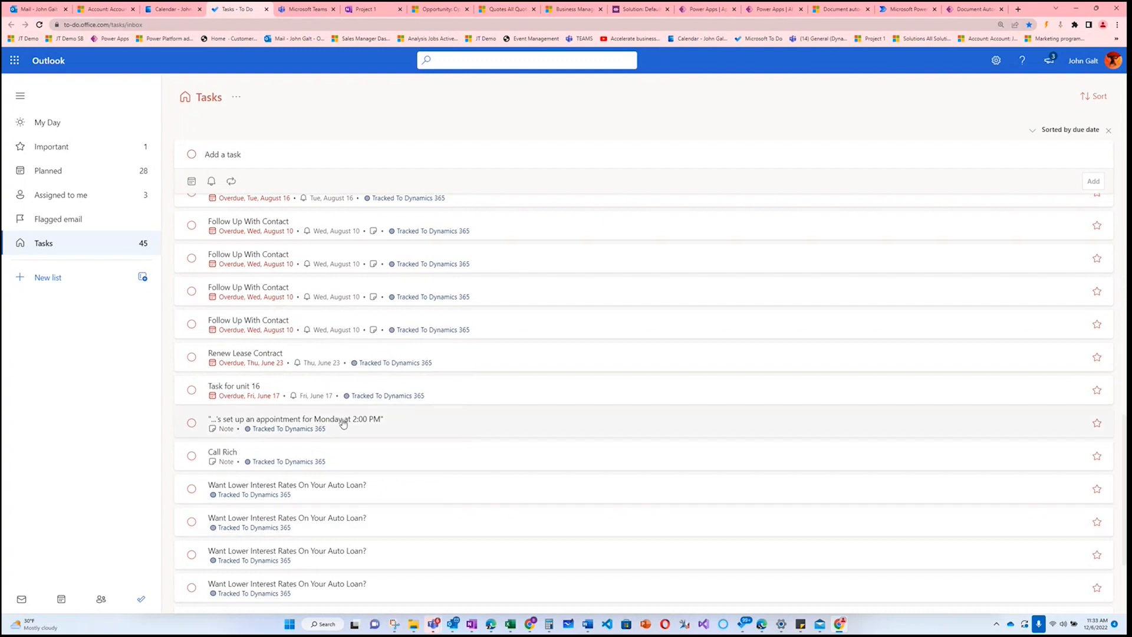
pyautogui.scroll(1, 343, 421)
pyautogui.scroll(-4, 343, 422)
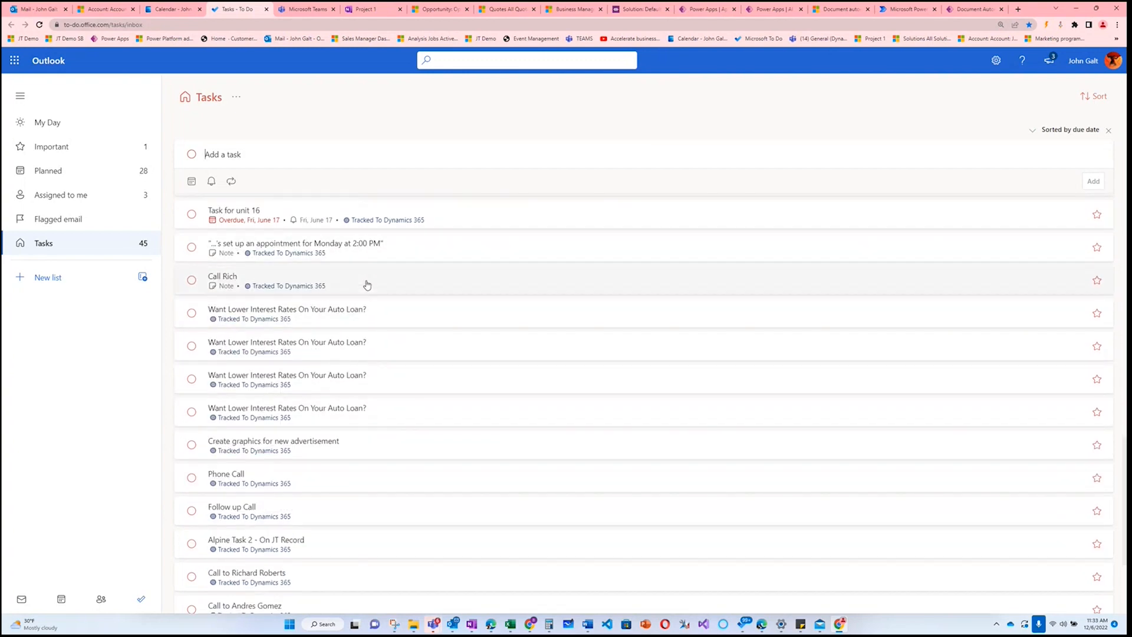
pyautogui.scroll(-5, 376, 244)
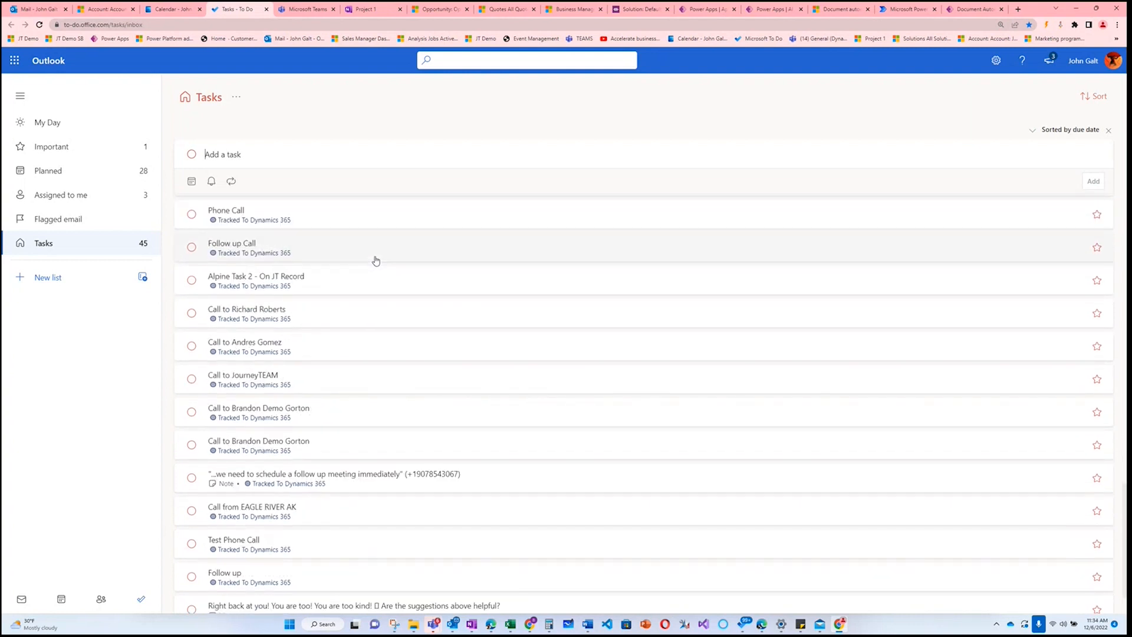
pyautogui.scroll(-2, 376, 260)
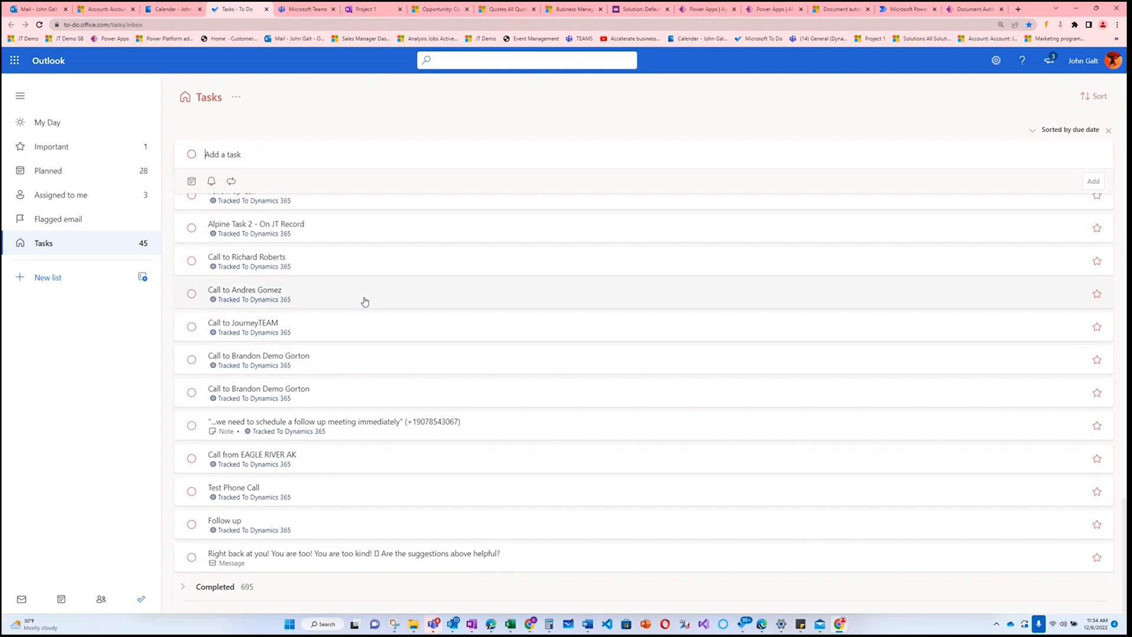
# Switch to the Outlook calendar, examine the details and Dynamics tracking of the 12:00 PM "Test!" event, and close it
pyautogui.scroll(10, 415, 407)
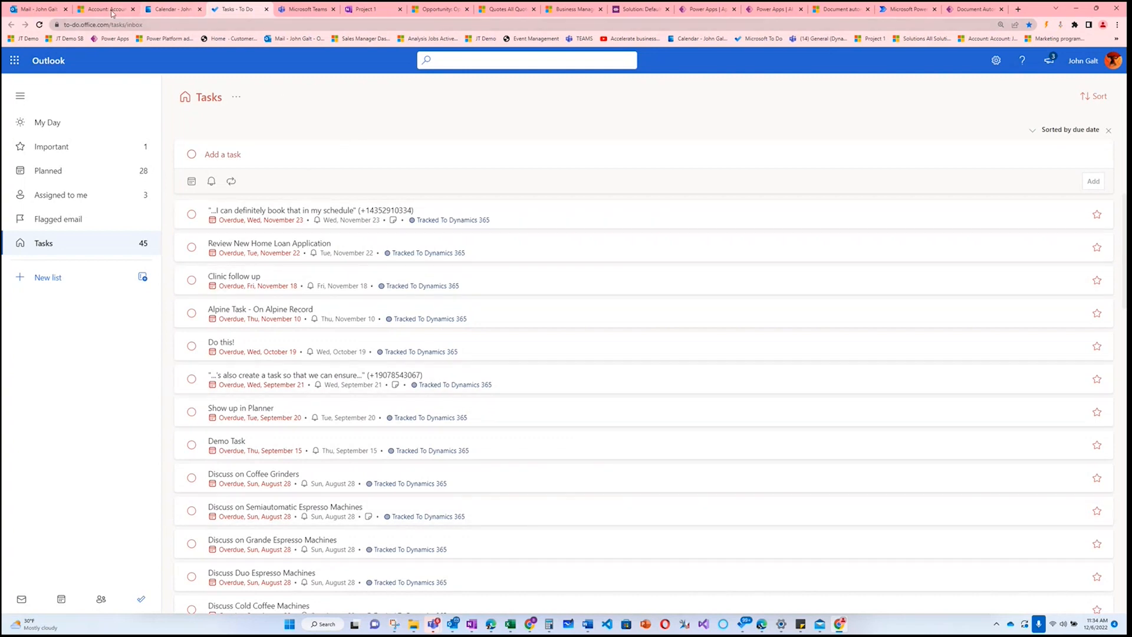
pyautogui.click(176, 9)
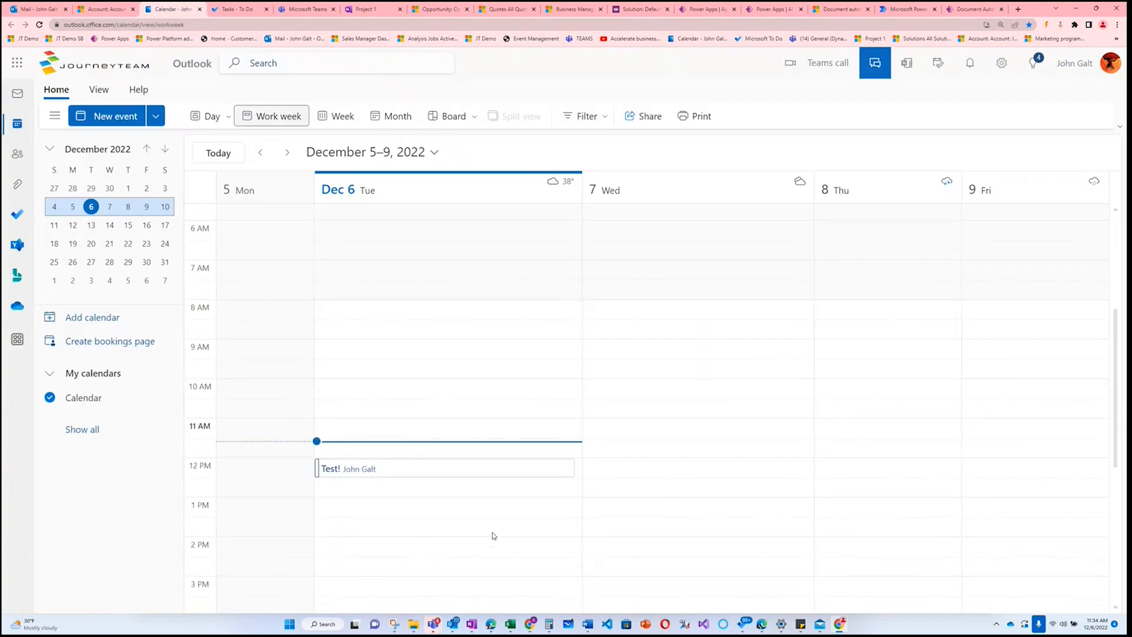
pyautogui.click(330, 471)
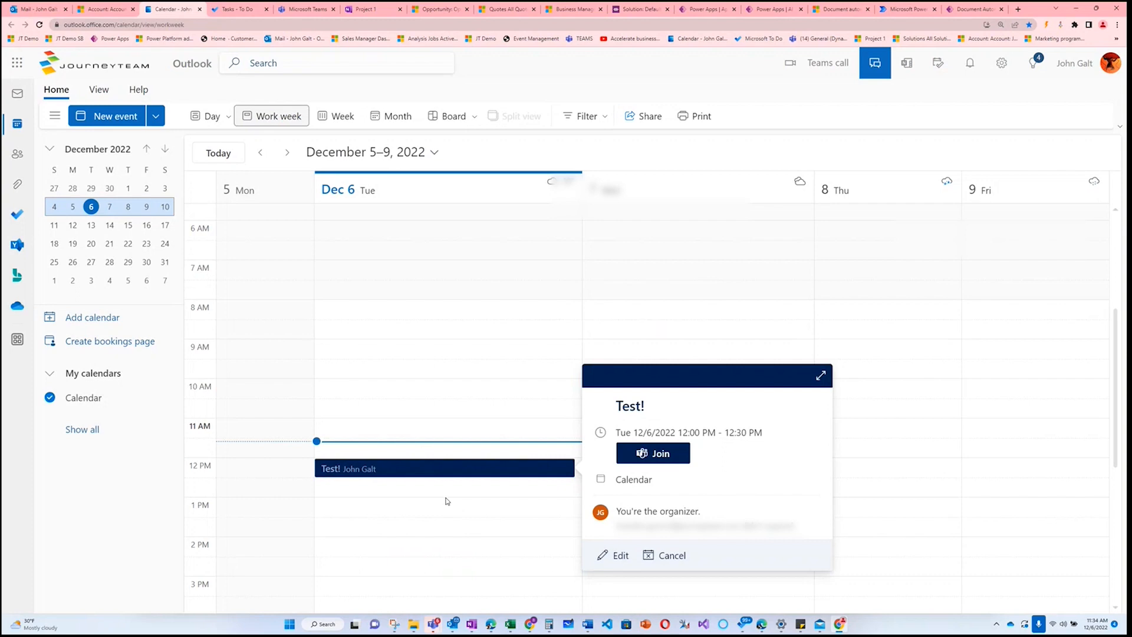
pyautogui.click(627, 561)
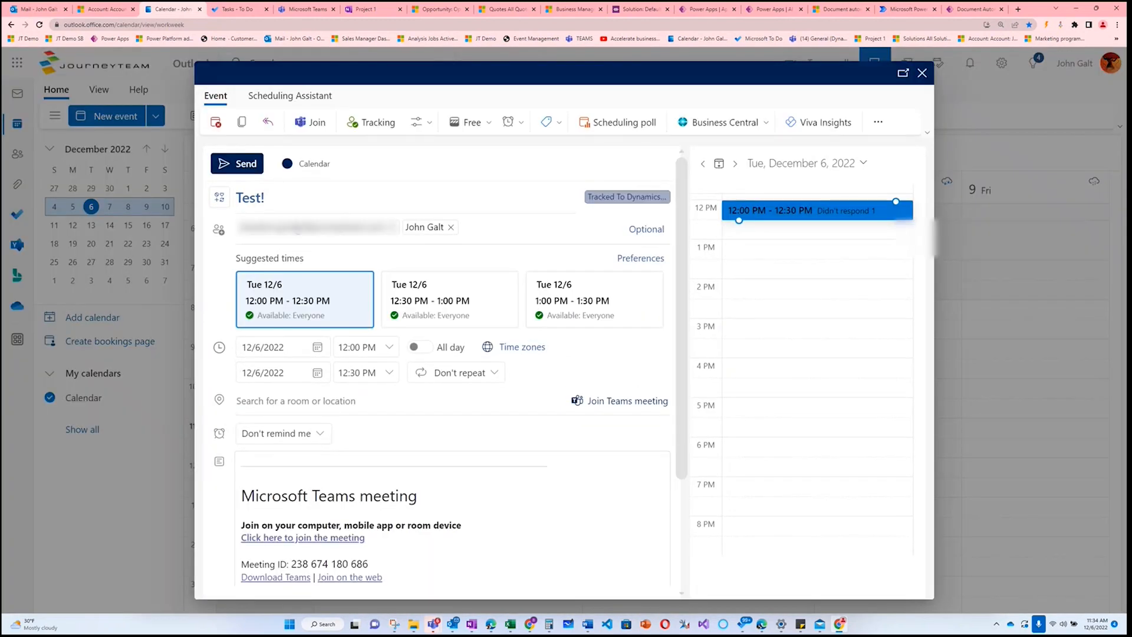
pyautogui.scroll(-2, 481, 379)
pyautogui.scroll(2, 480, 379)
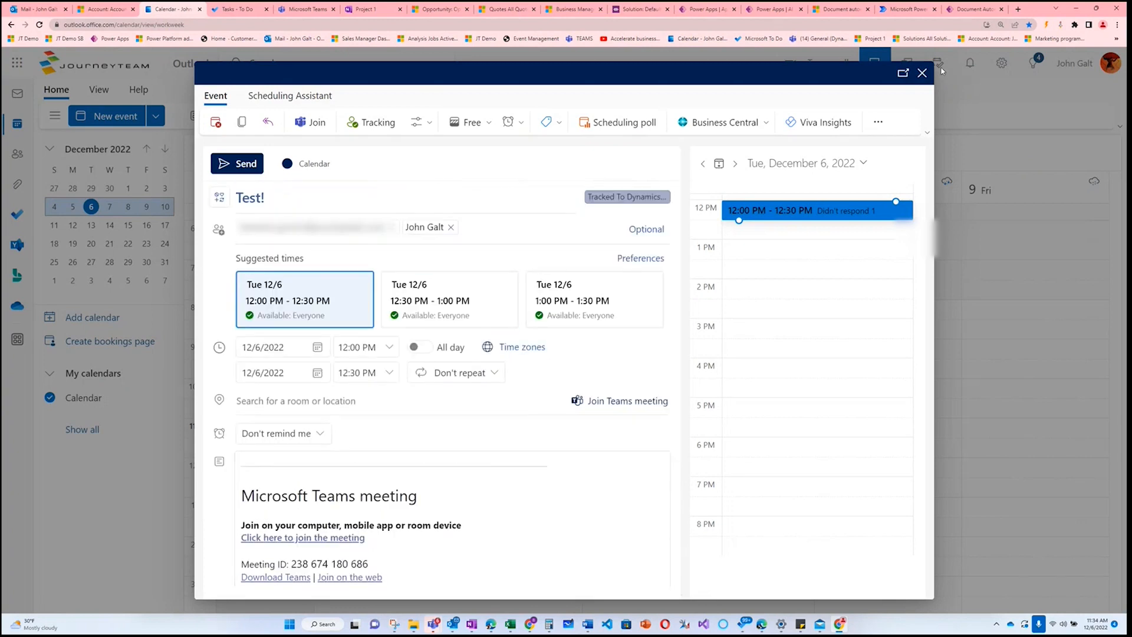
pyautogui.click(922, 74)
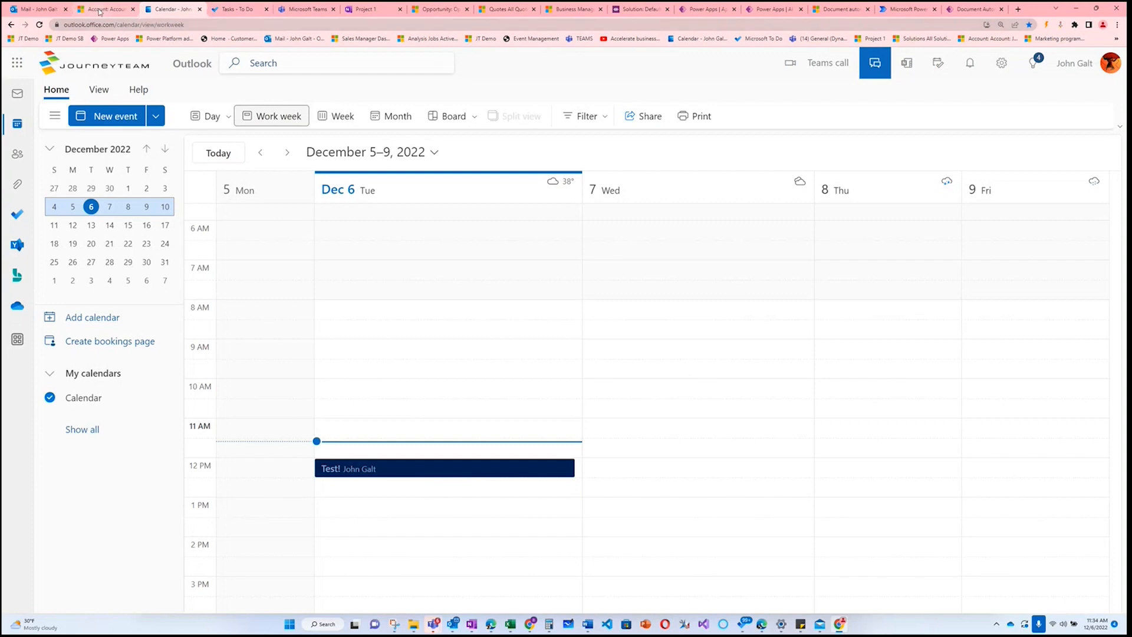
# Switch to Outlook Mail and view the tracked "Quote to Process" email in the inbox
pyautogui.moveTo(99, 12)
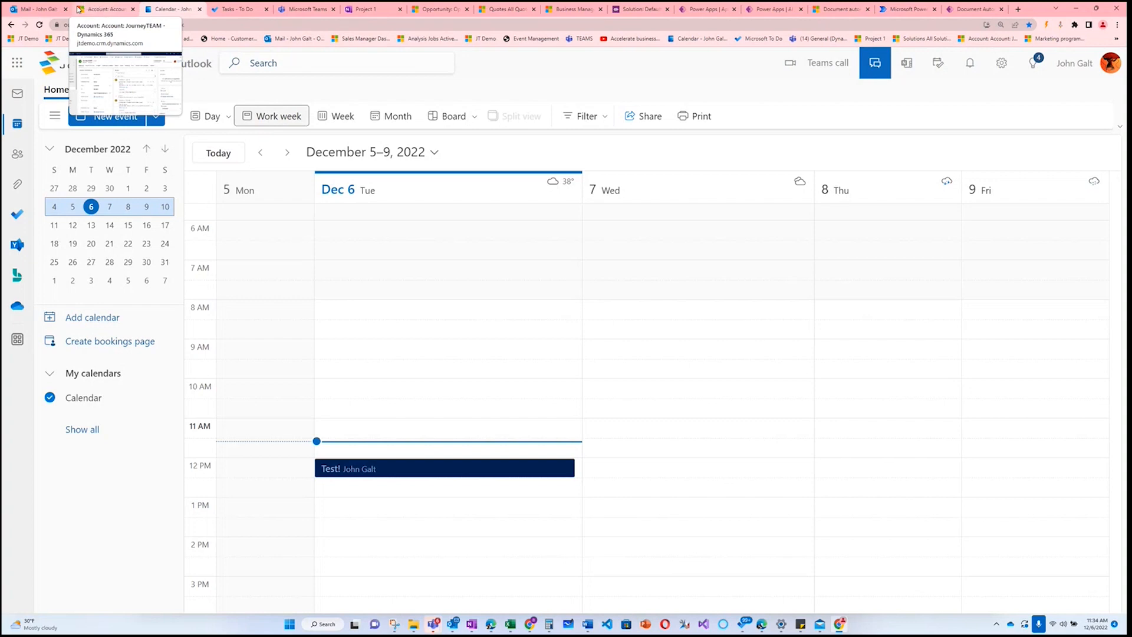
pyautogui.moveTo(53, 11)
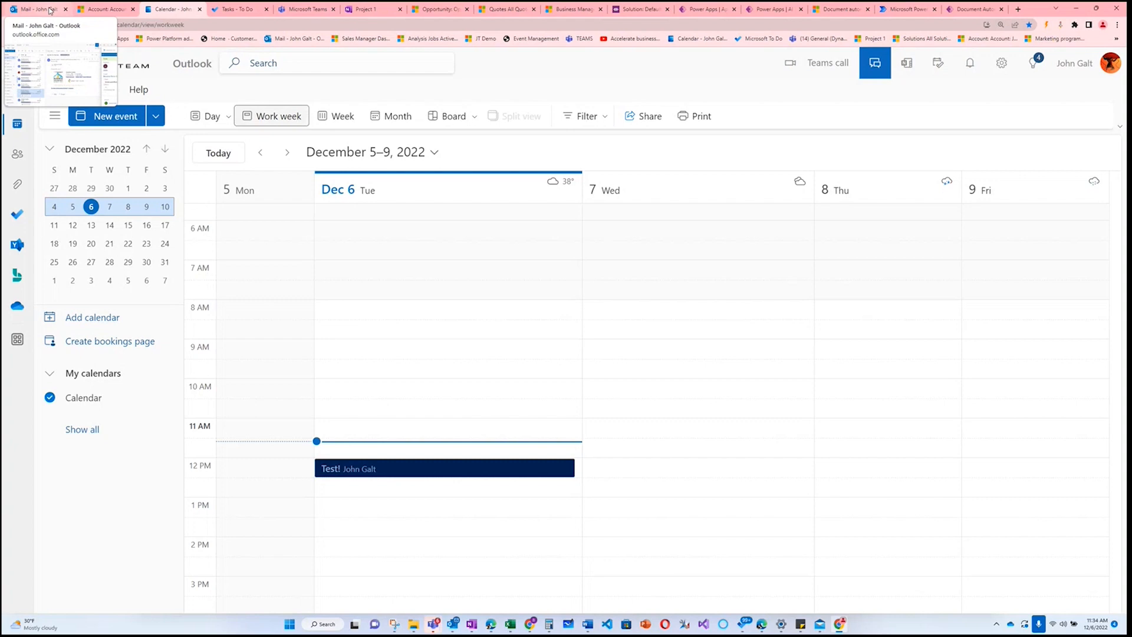
pyautogui.moveTo(446, 19)
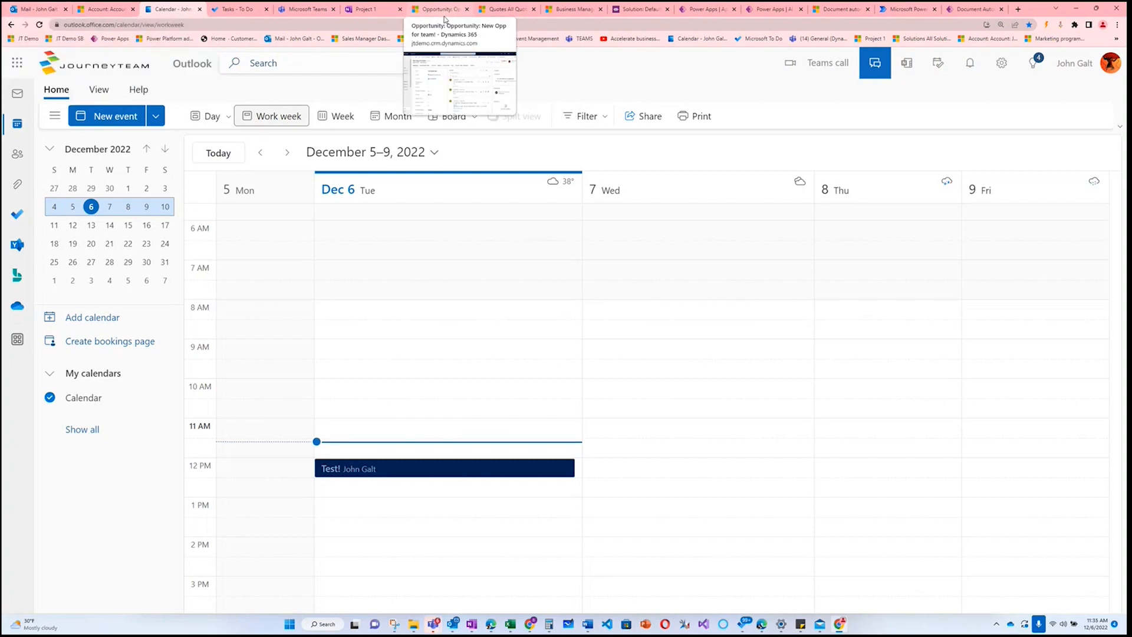
pyautogui.click(36, 9)
pyautogui.scroll(2, 271, 220)
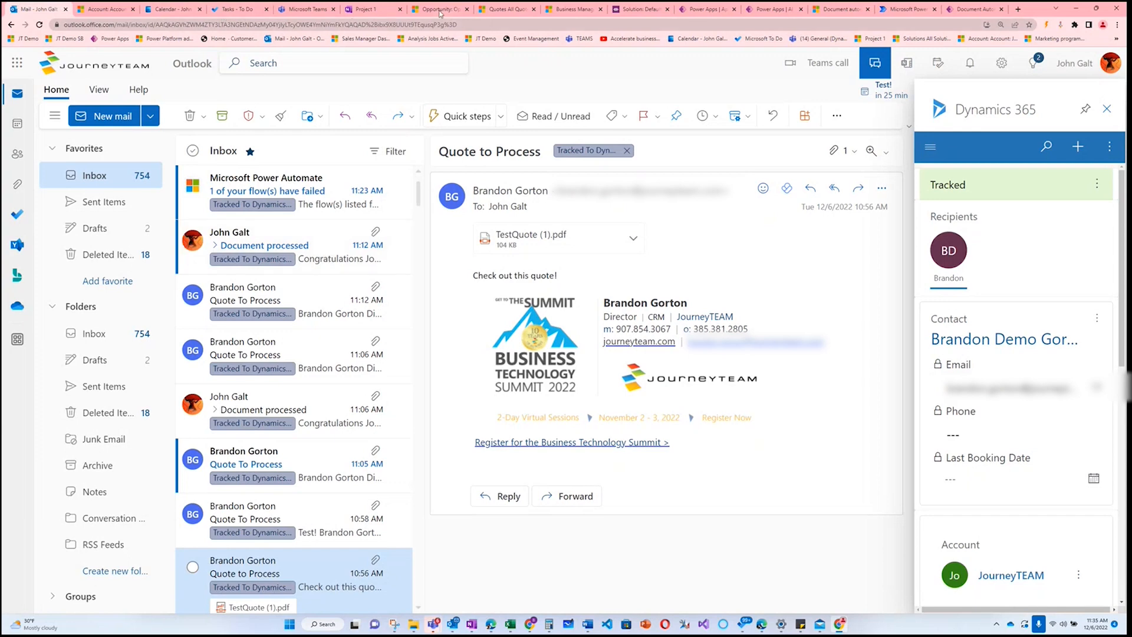
# From the "New Opp for team!" timeline, review a new appointment form from Required Attendees to Description, and discard it
pyautogui.click(440, 11)
pyautogui.click(742, 209)
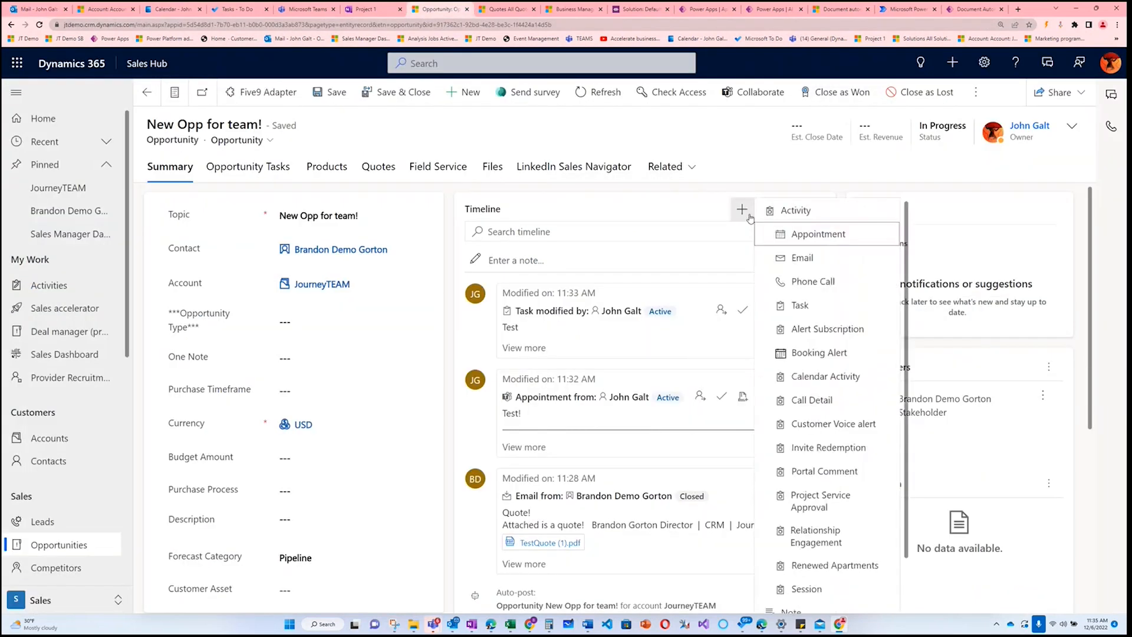
pyautogui.click(829, 240)
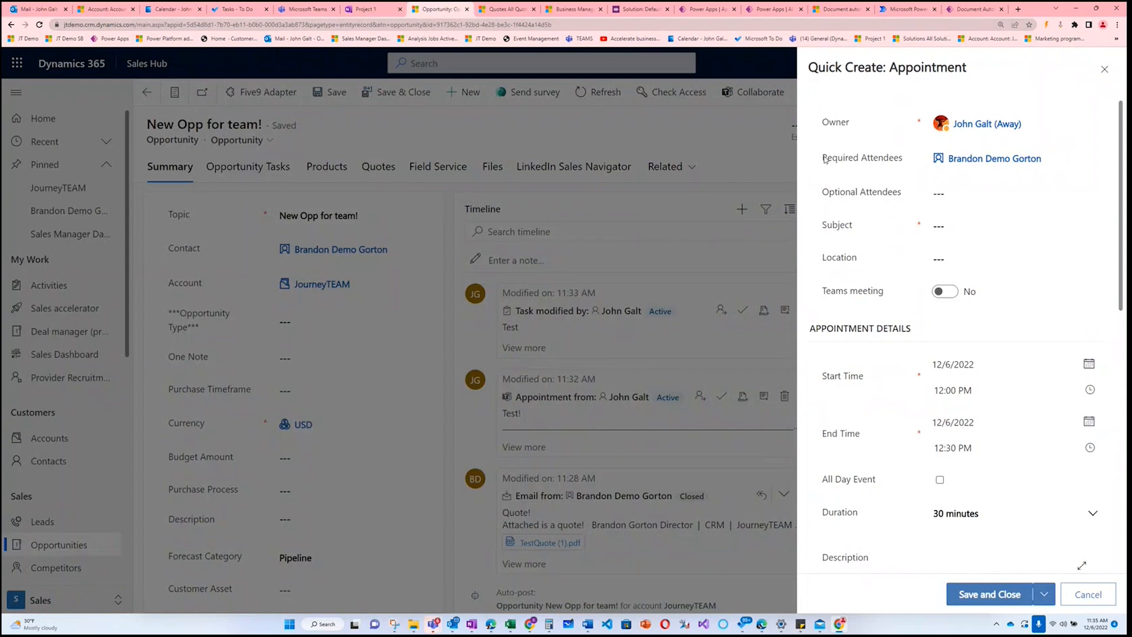
pyautogui.moveTo(823, 158); pyautogui.dragTo(909, 162)
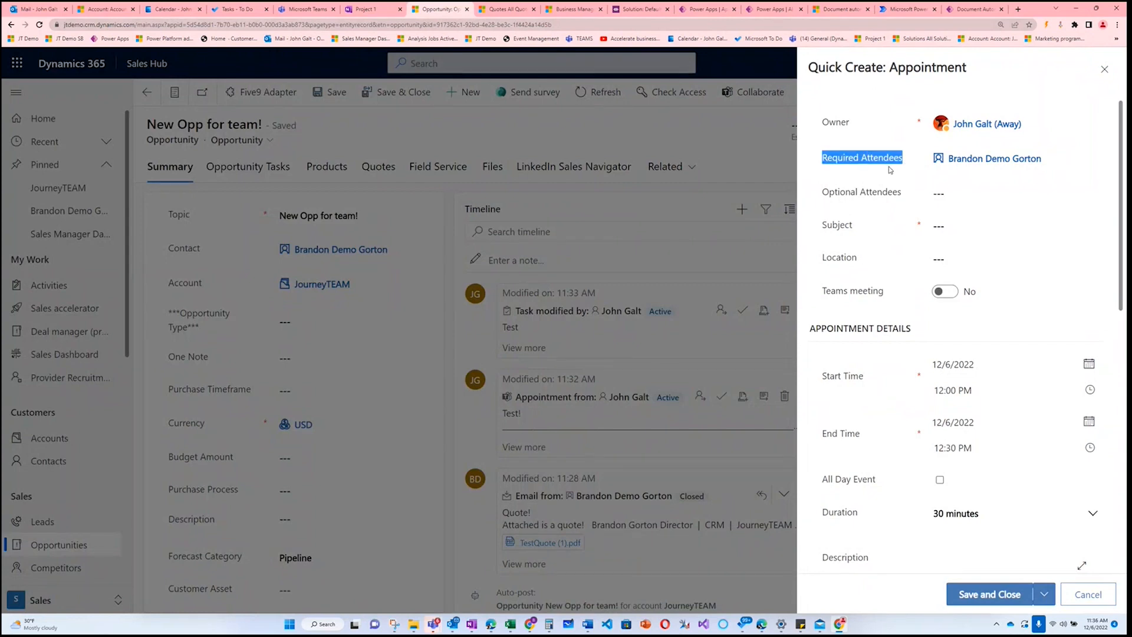
pyautogui.click(890, 170)
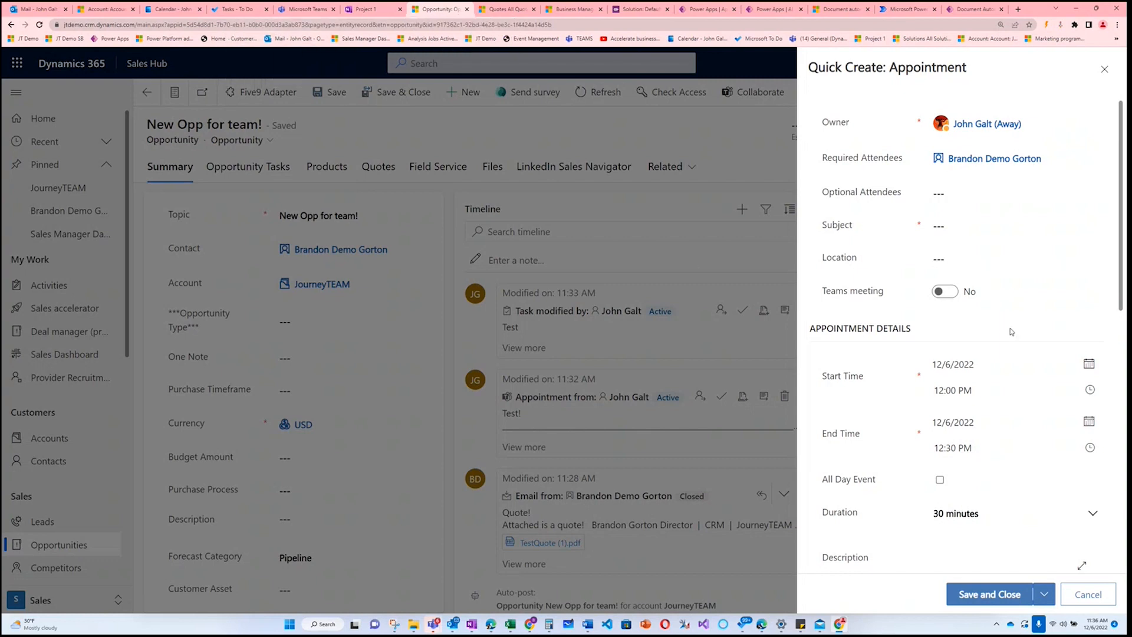
pyautogui.scroll(-3, 1011, 334)
pyautogui.scroll(-2, 1011, 338)
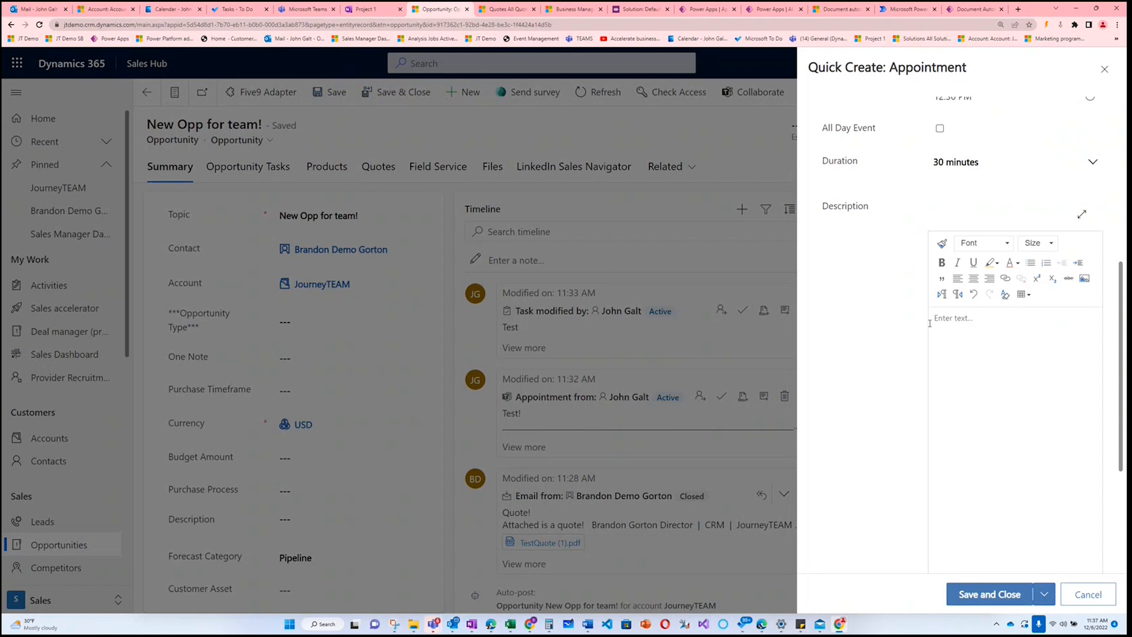
pyautogui.click(1088, 594)
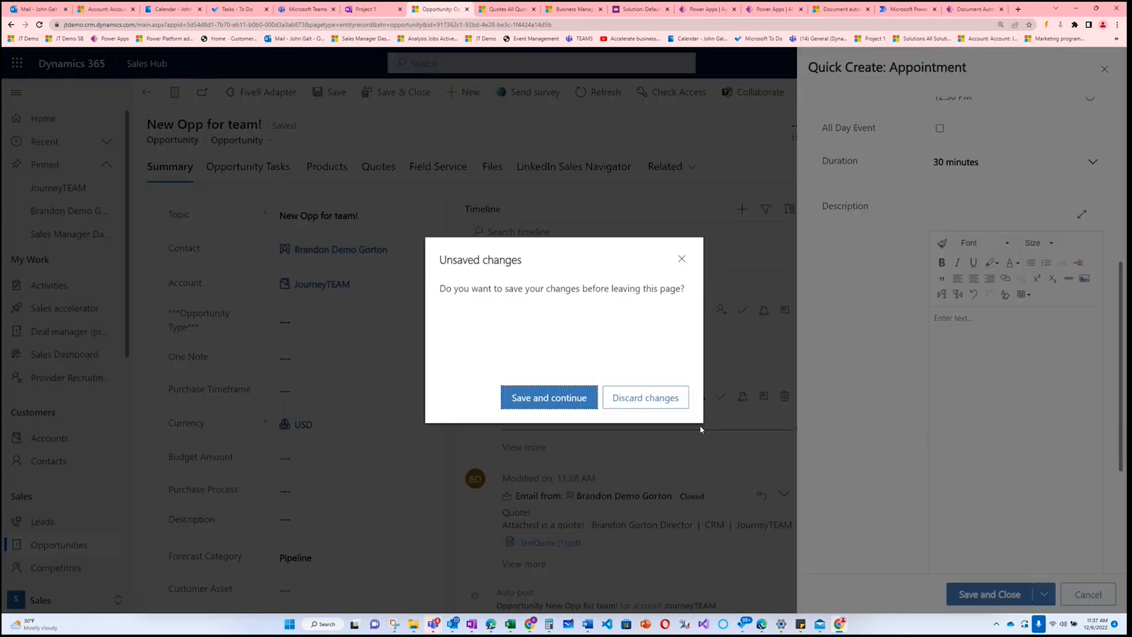
pyautogui.click(652, 398)
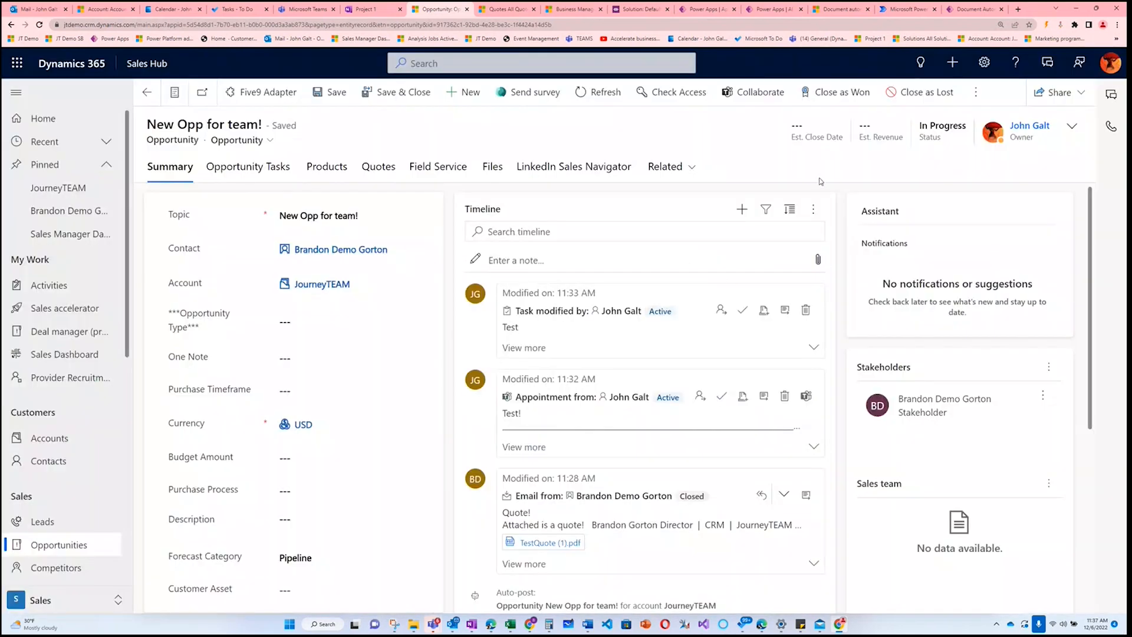
# Open the synchronized fields in the personalization settings and examine the Appointment field mapping between Outlook/Exchange and Dynamics 365
pyautogui.click(989, 68)
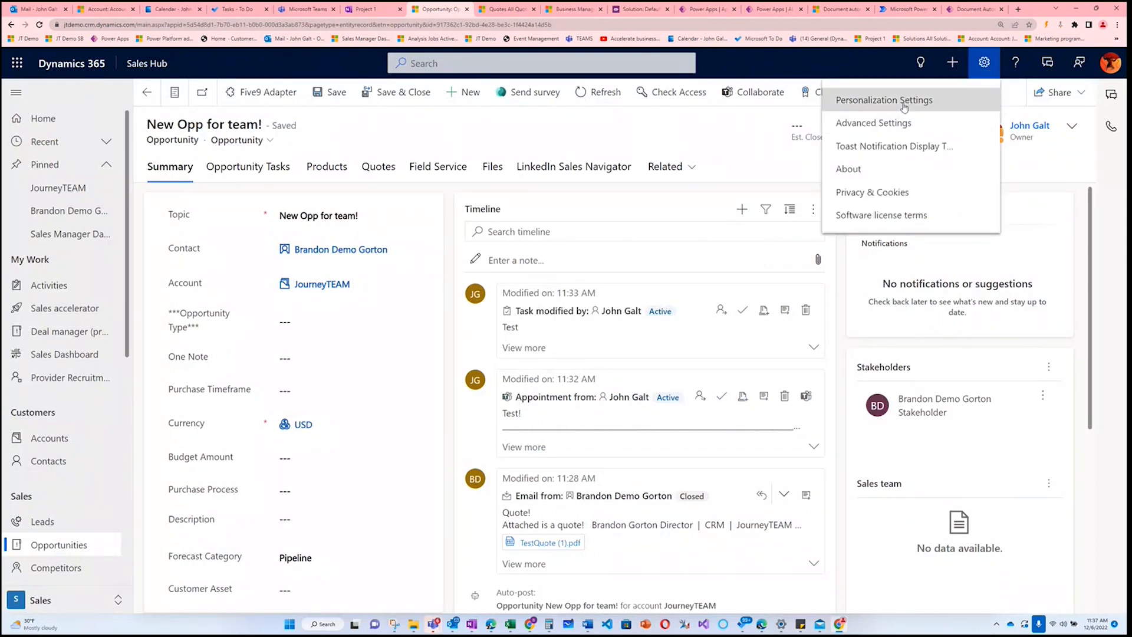
pyautogui.click(904, 103)
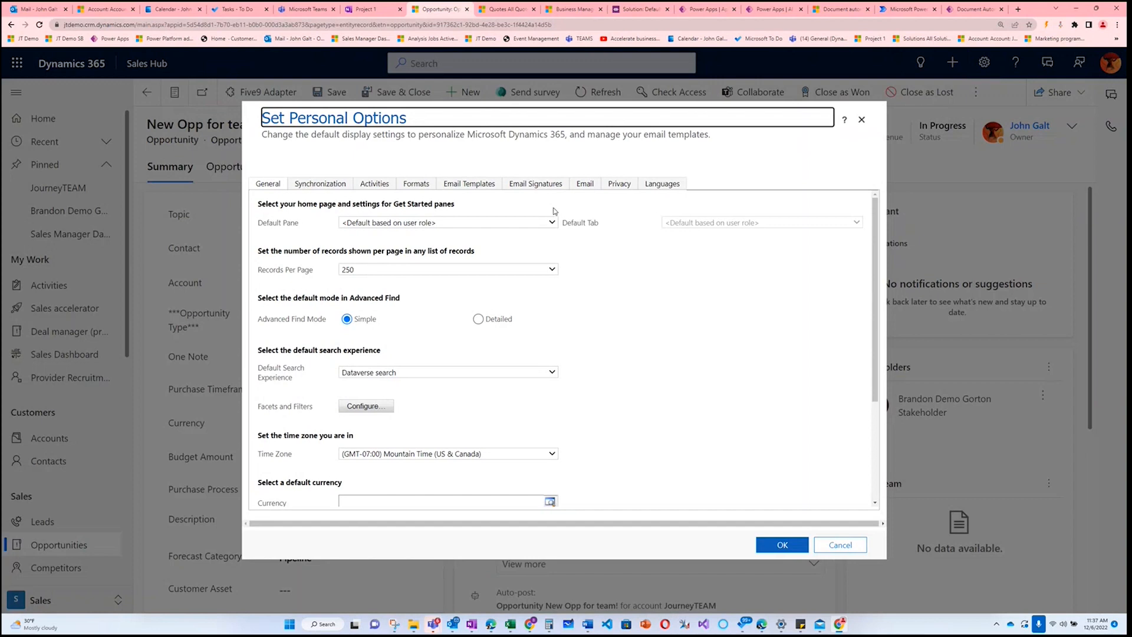
pyautogui.click(306, 184)
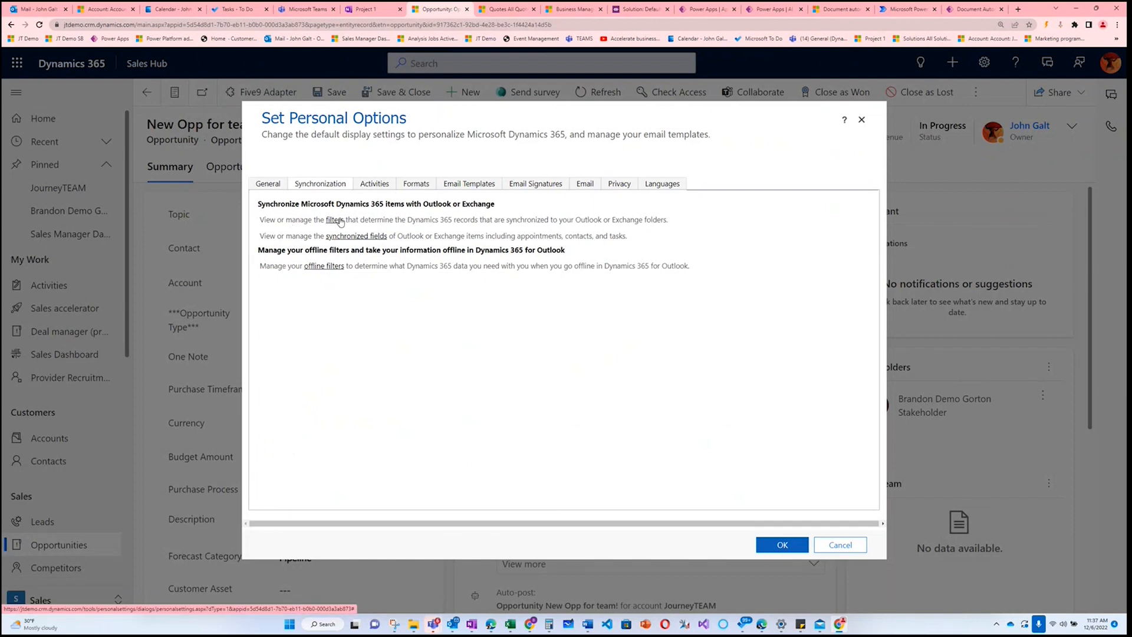
pyautogui.click(357, 236)
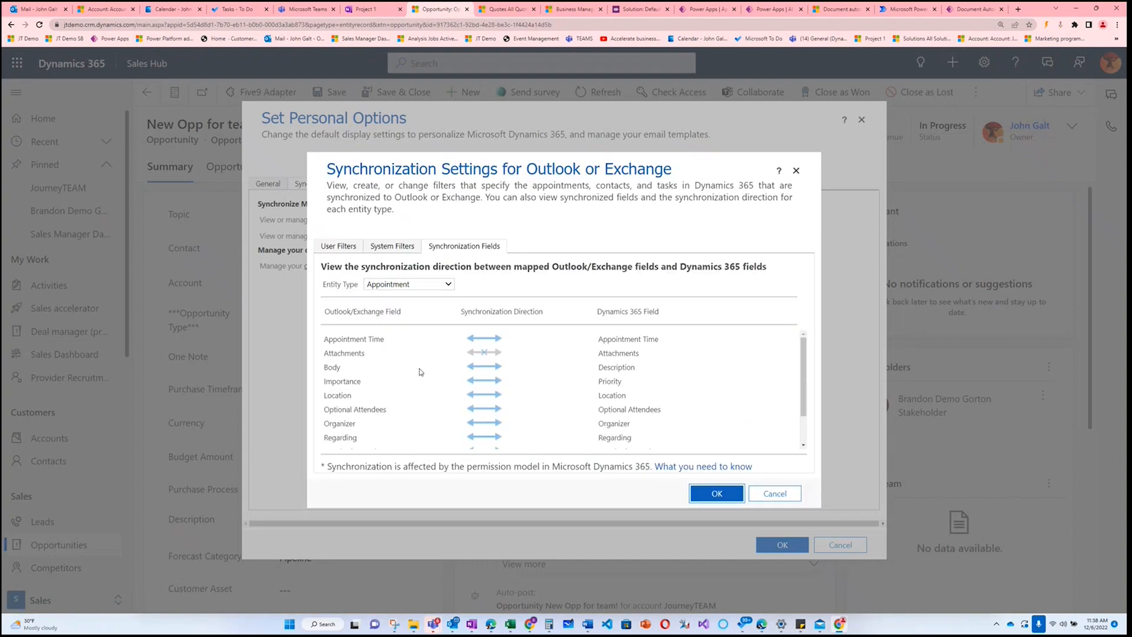
pyautogui.scroll(-2, 384, 394)
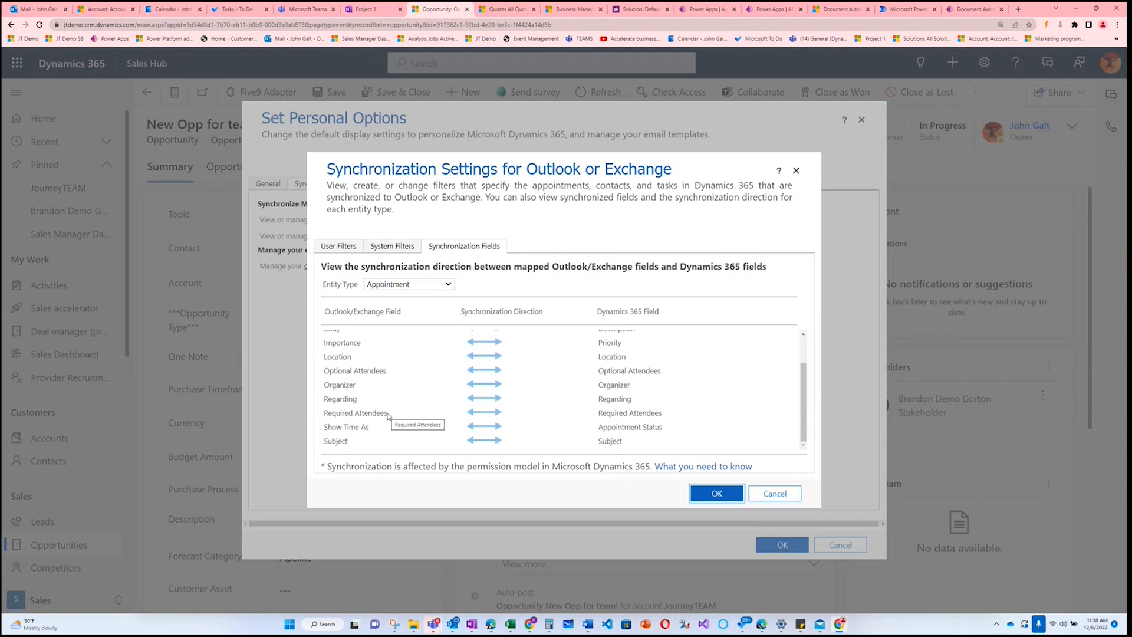
pyautogui.scroll(2, 402, 399)
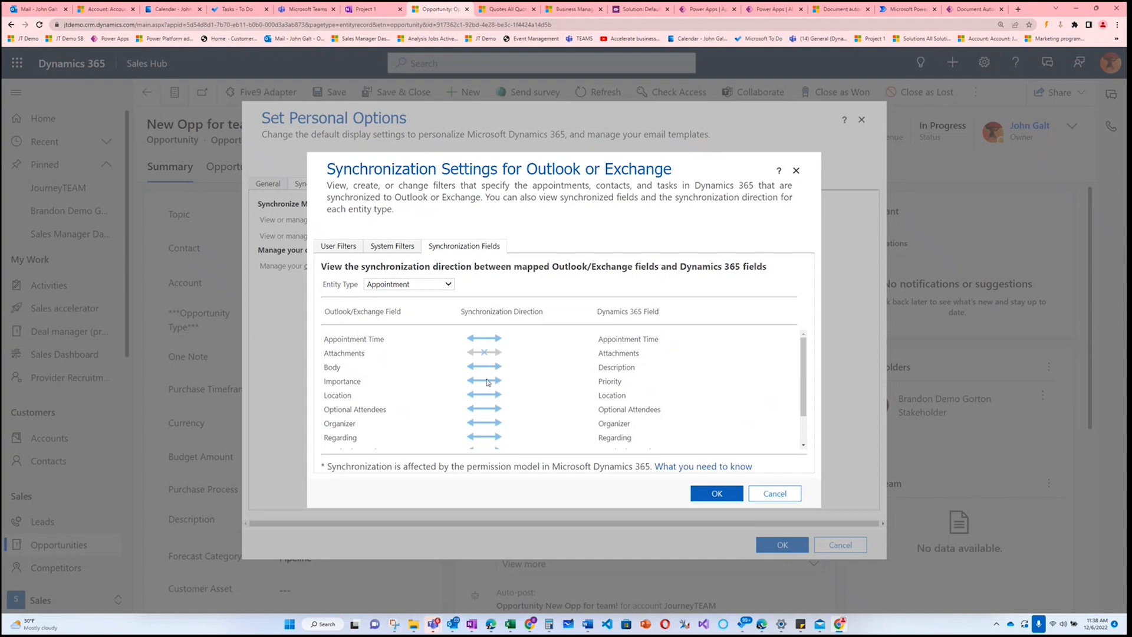
pyautogui.scroll(-2, 481, 374)
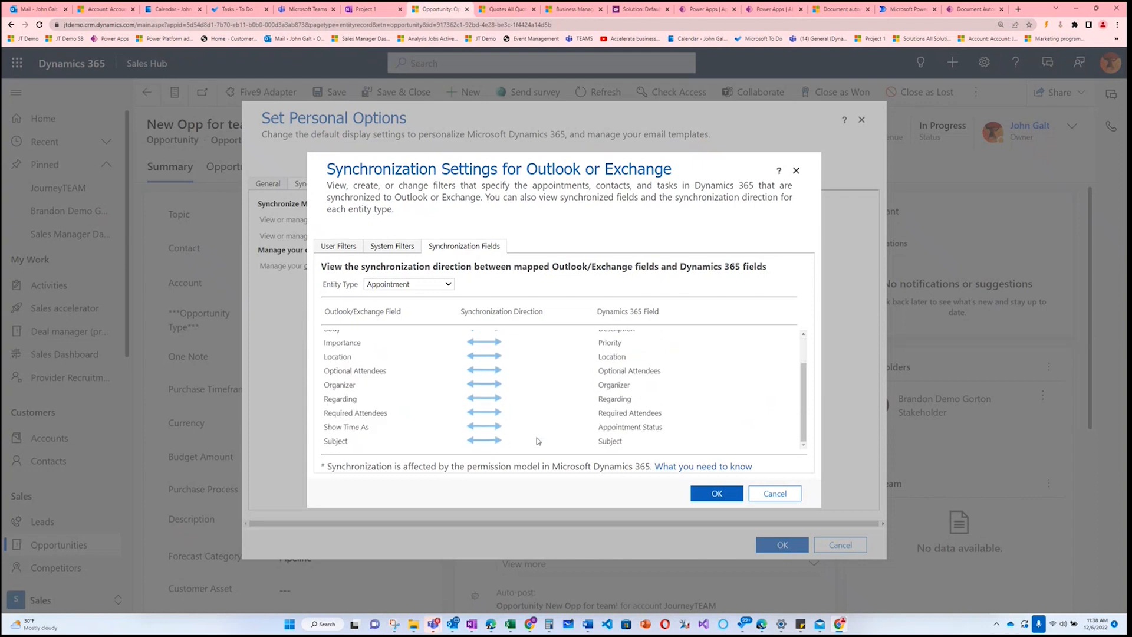
pyautogui.scroll(1, 522, 432)
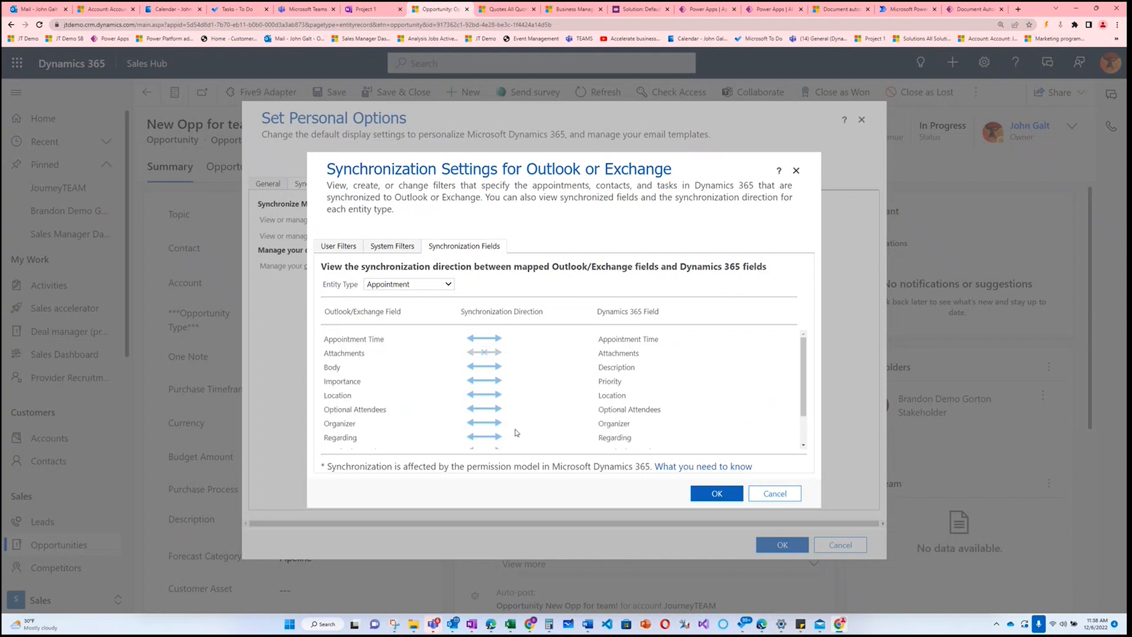
pyautogui.doubleClick(620, 367)
# Review the synchronization directions of the Task fields and check the system filters
pyautogui.click(448, 286)
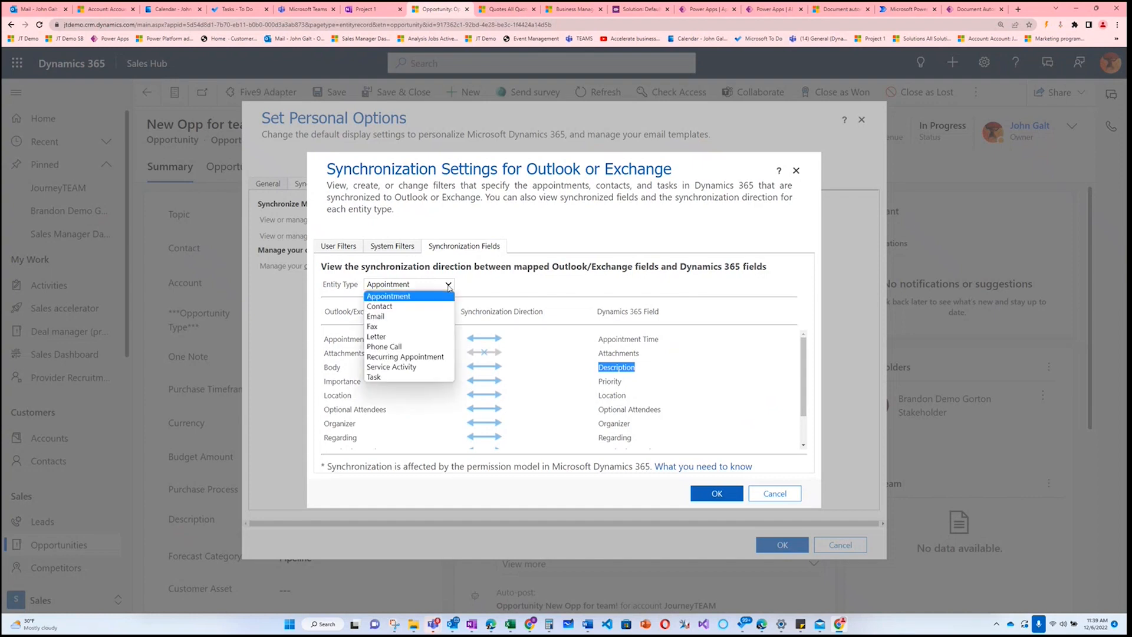
pyautogui.click(408, 377)
pyautogui.scroll(-1, 447, 372)
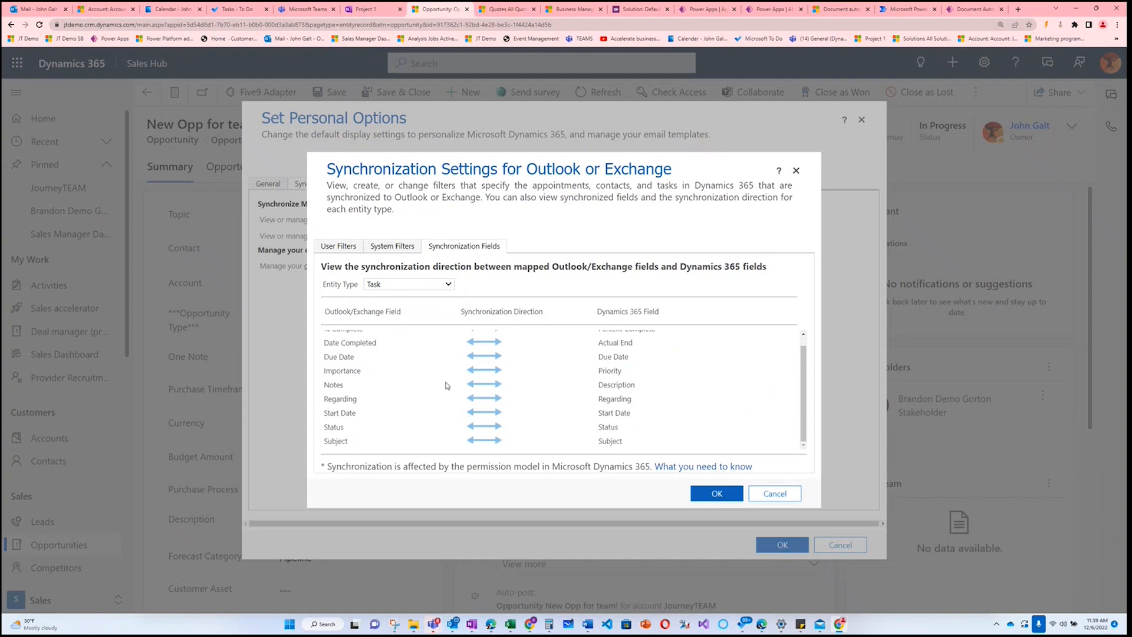
pyautogui.click(406, 249)
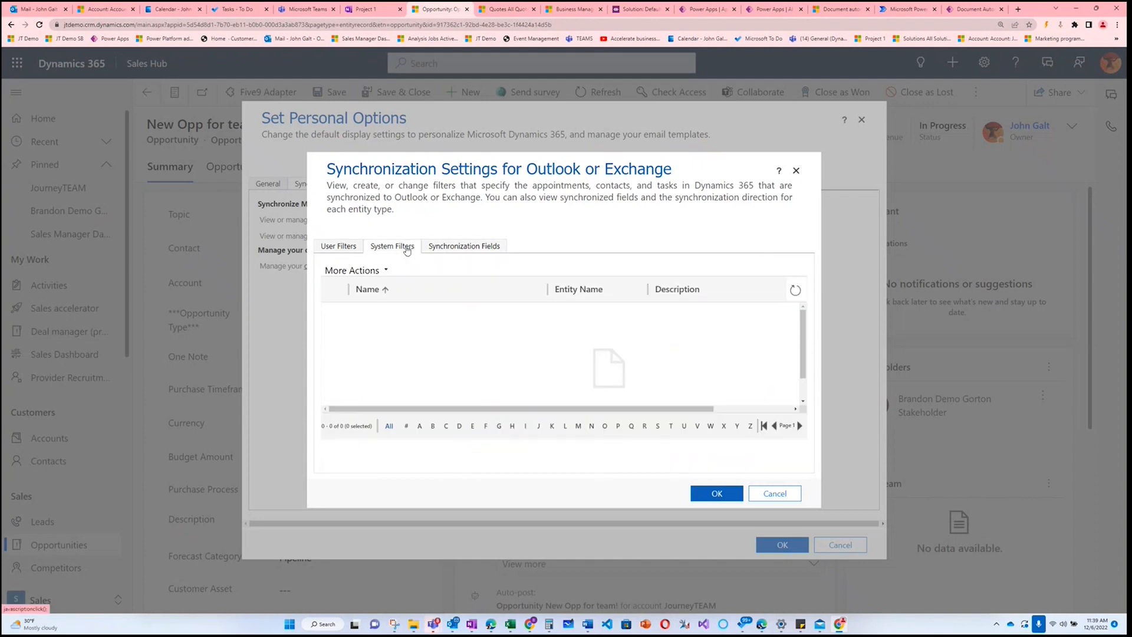
pyautogui.click(444, 246)
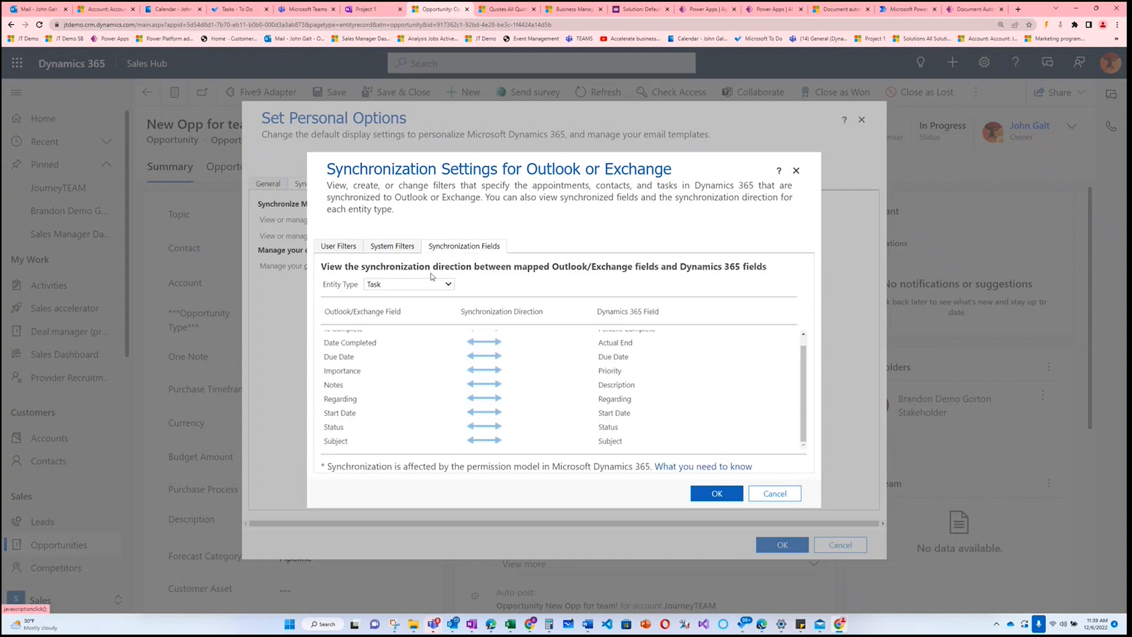
# Show the Appointment field mapping once more and close the synchronization settings without saving
pyautogui.click(413, 284)
pyautogui.click(389, 293)
pyautogui.scroll(1, 516, 428)
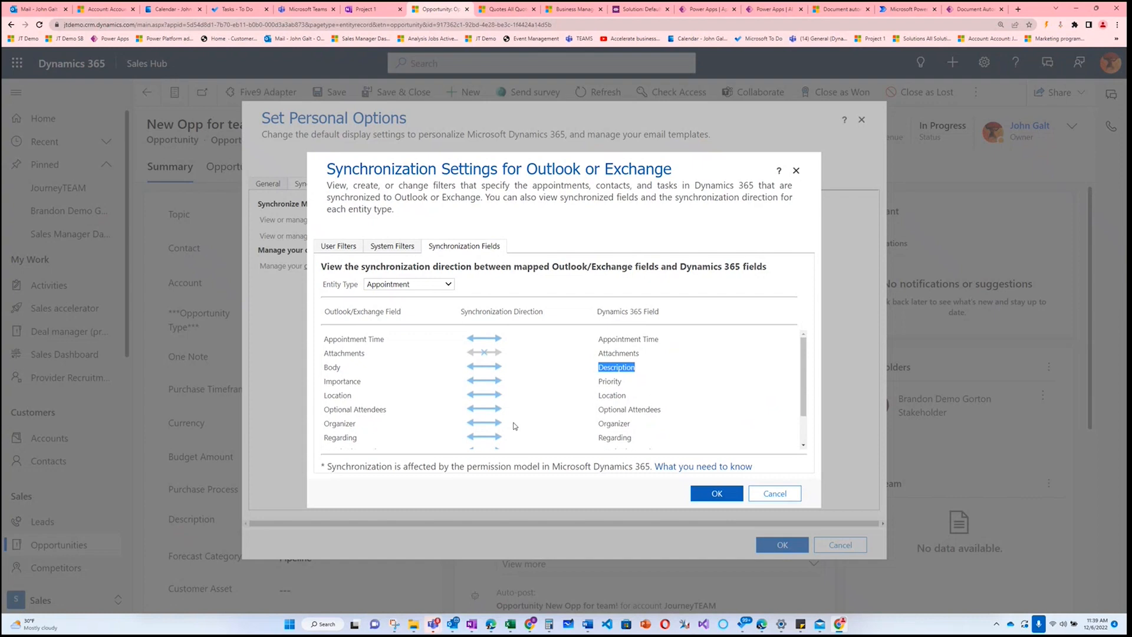
pyautogui.click(786, 495)
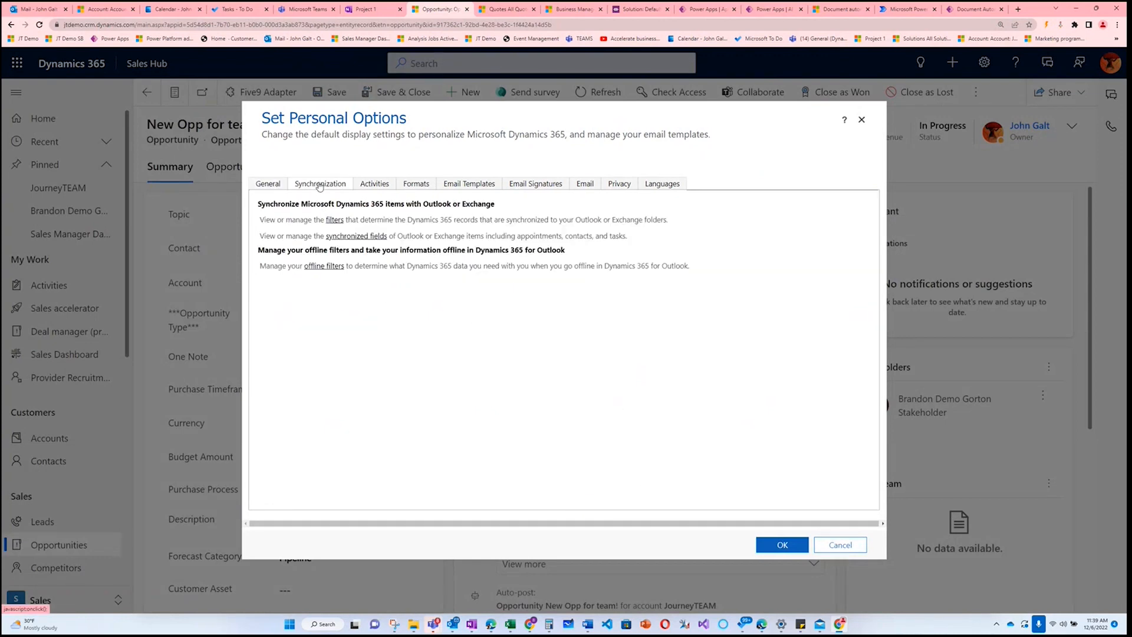
# Show the email settings in the personal options and review the choices for which email messages to track in Dynamics 365
pyautogui.click(587, 184)
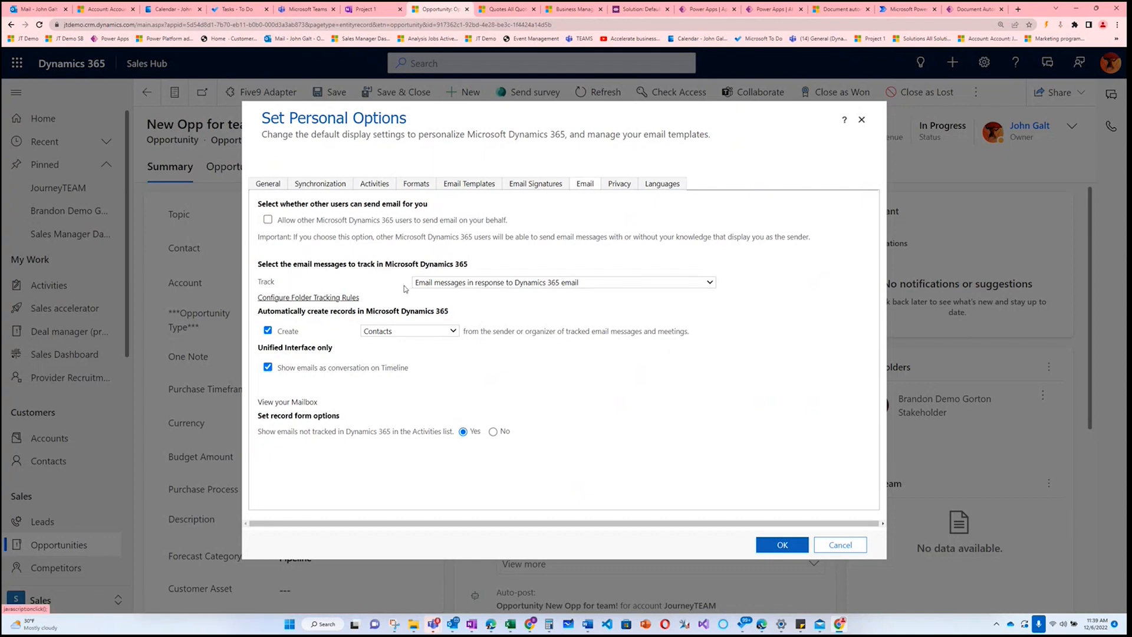
pyautogui.click(593, 283)
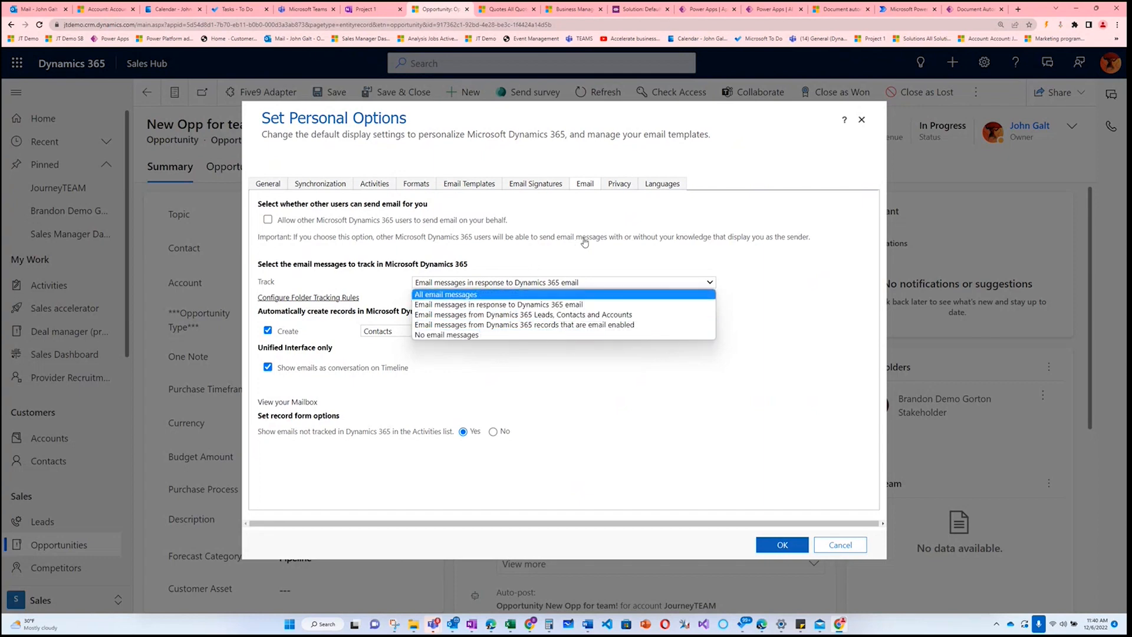
pyautogui.click(771, 203)
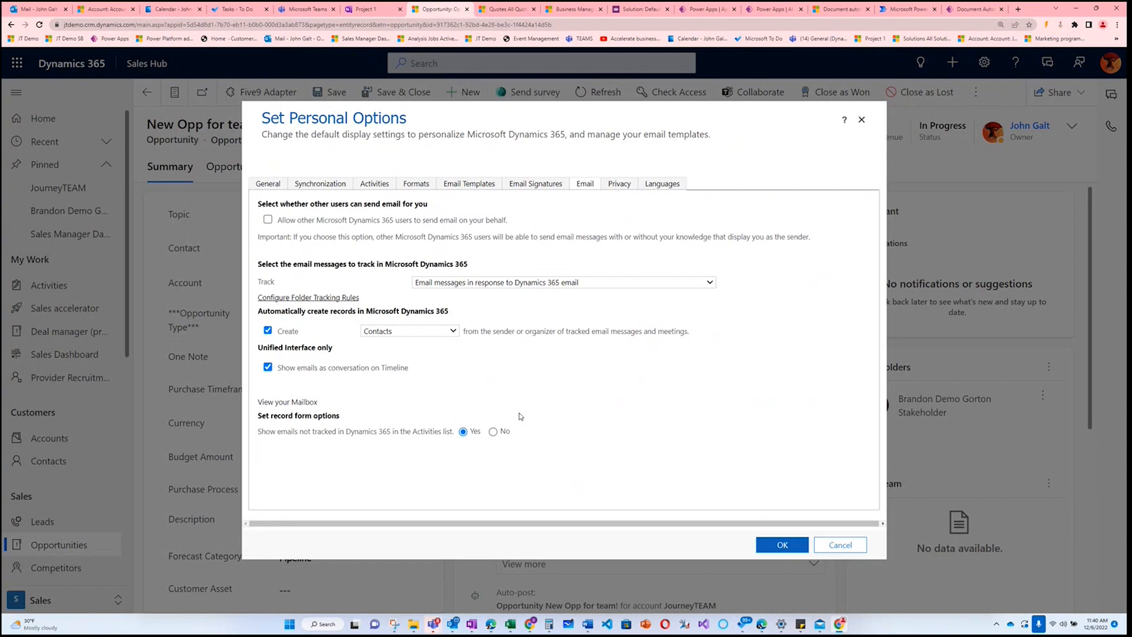
pyautogui.click(521, 285)
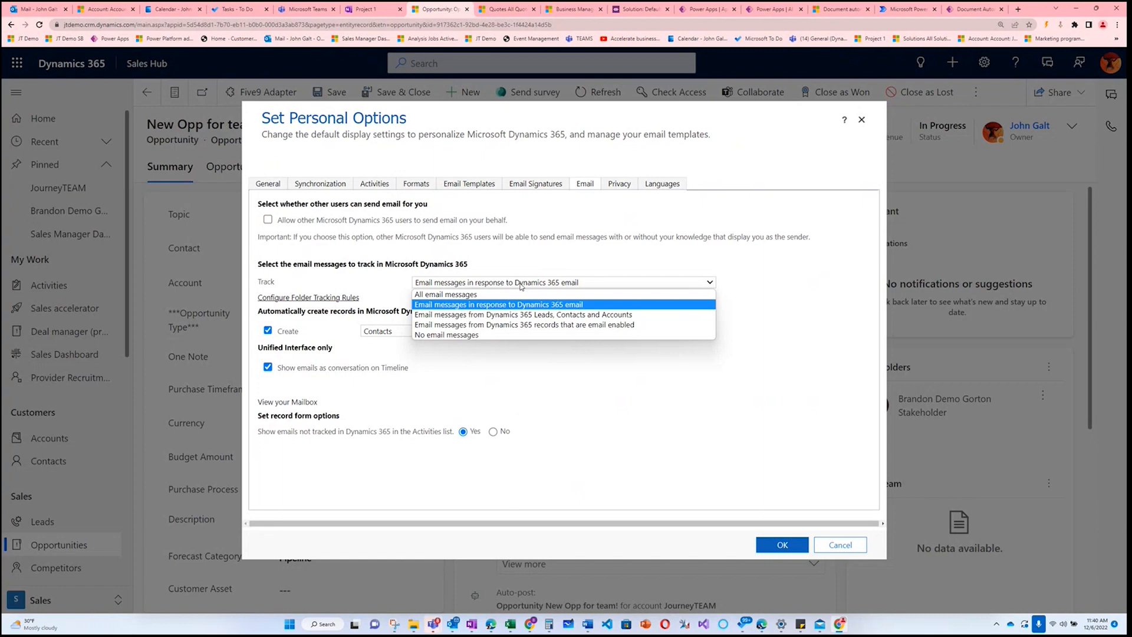
pyautogui.click(534, 287)
# Check which record types can be created automatically from tracked email senders, and close the personal options without saving
pyautogui.click(450, 334)
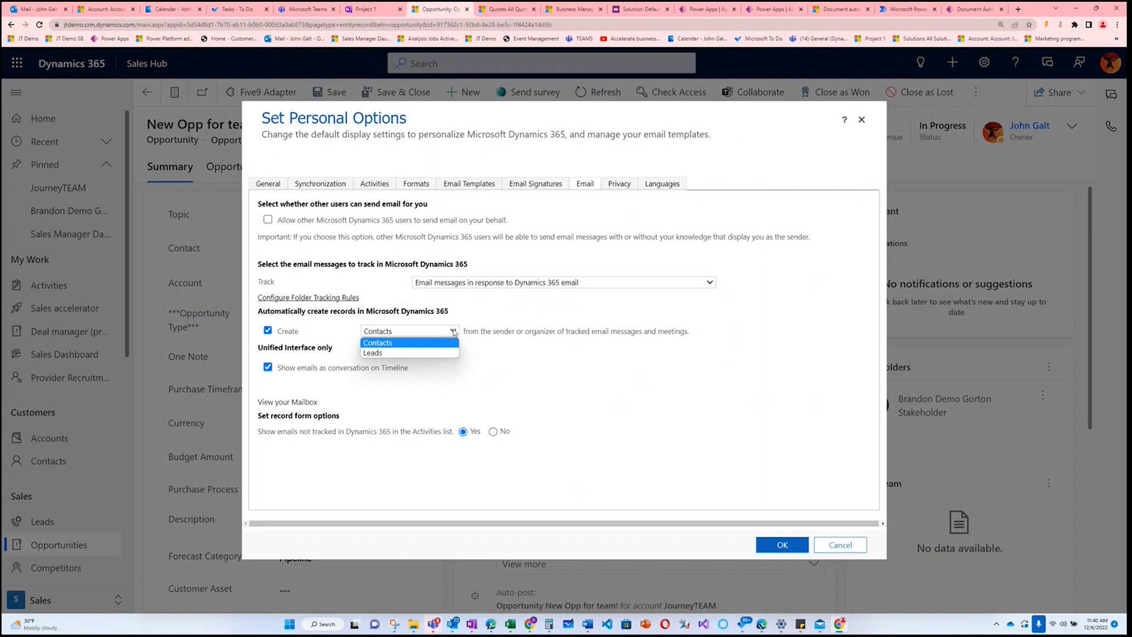
pyautogui.click(455, 332)
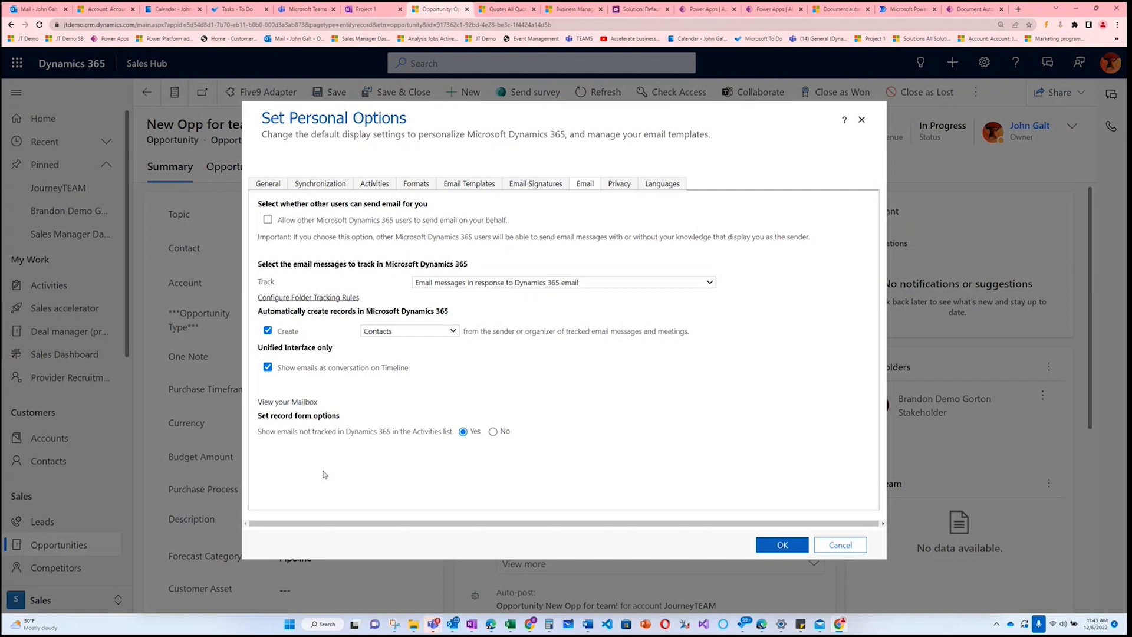
pyautogui.click(848, 546)
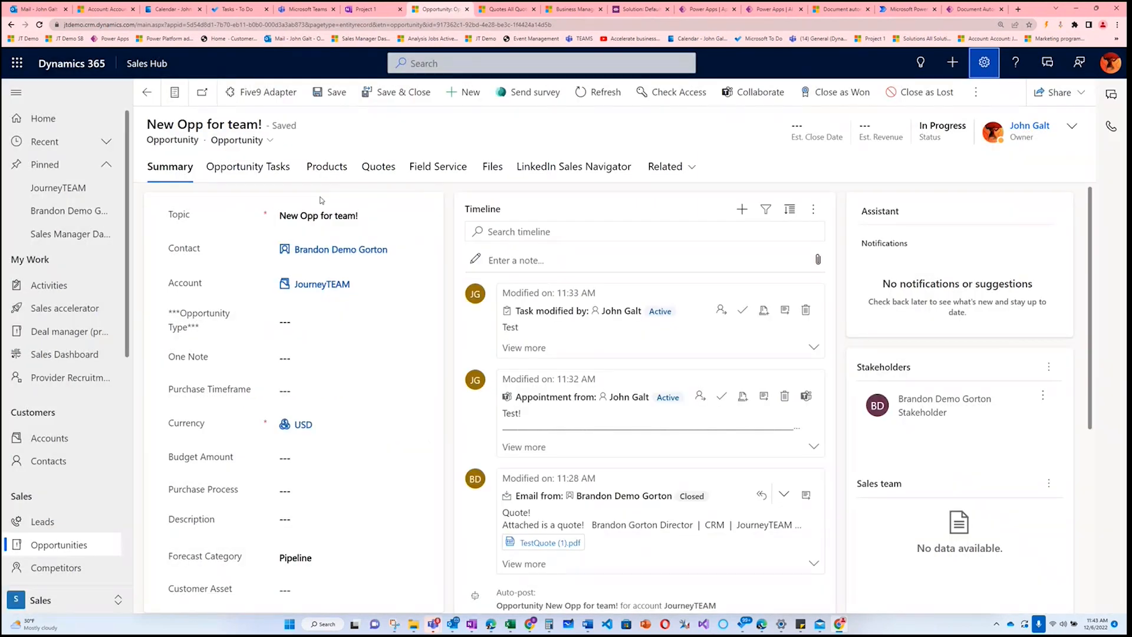
# Switch to the Outlook inbox, close the Dynamics 365 pane and open the 11:05 AM "Quote To Process" email
pyautogui.click(34, 7)
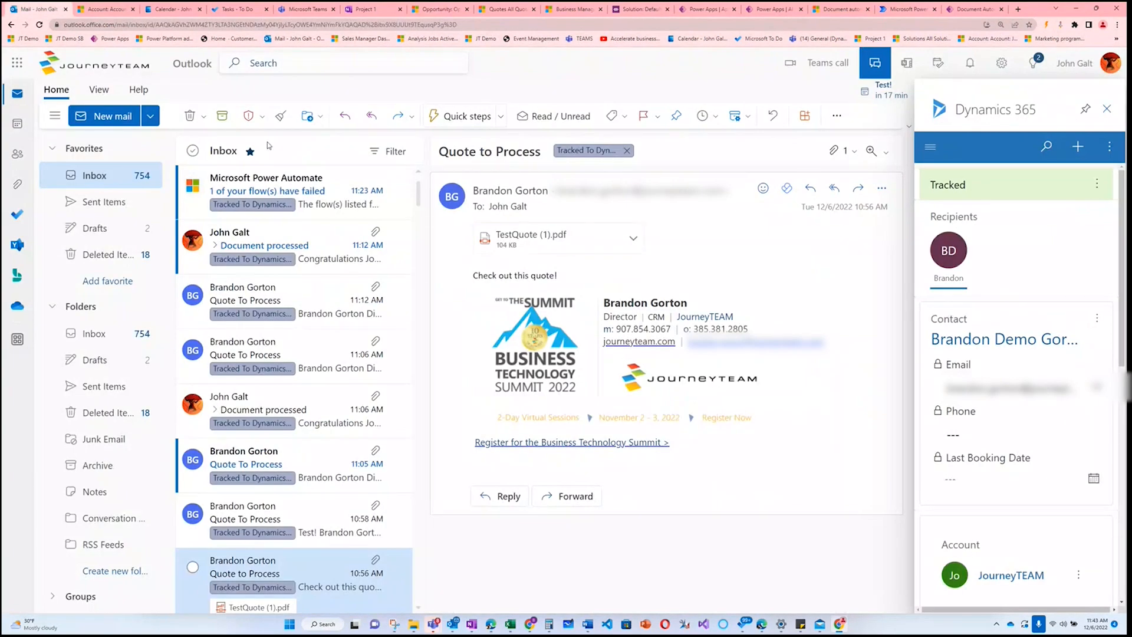
pyautogui.click(1107, 109)
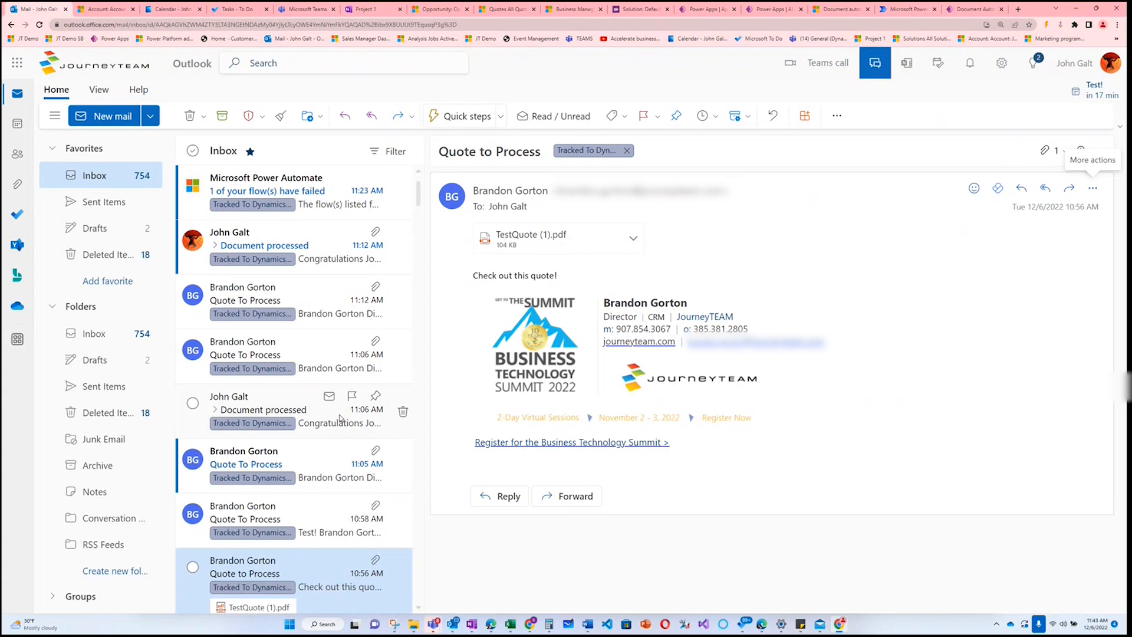
pyautogui.scroll(-2, 266, 472)
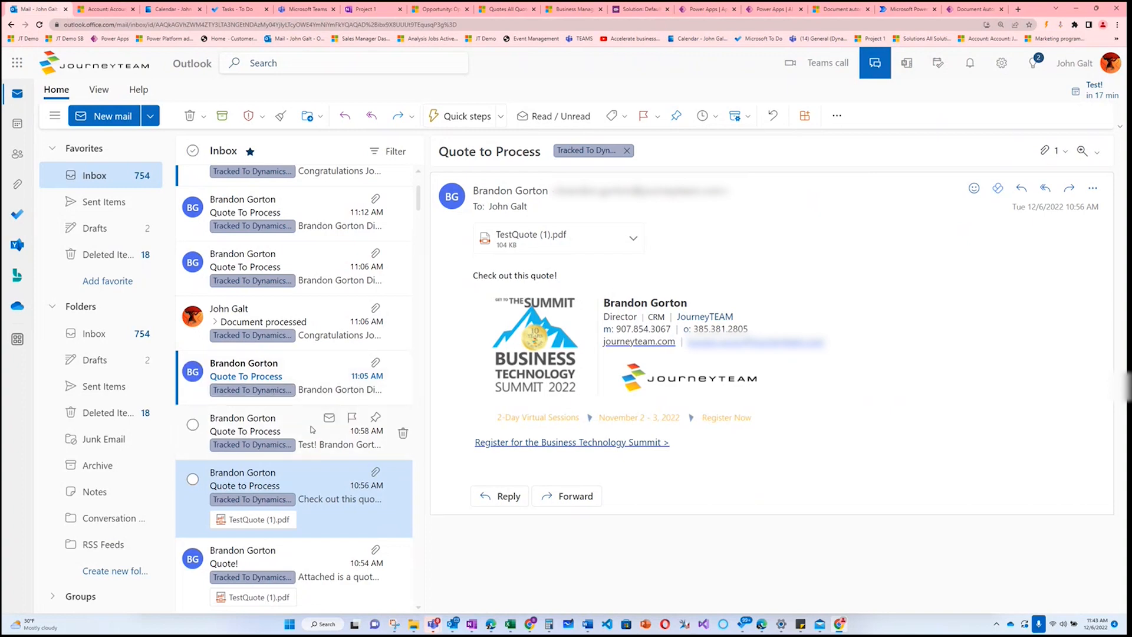
pyautogui.click(300, 383)
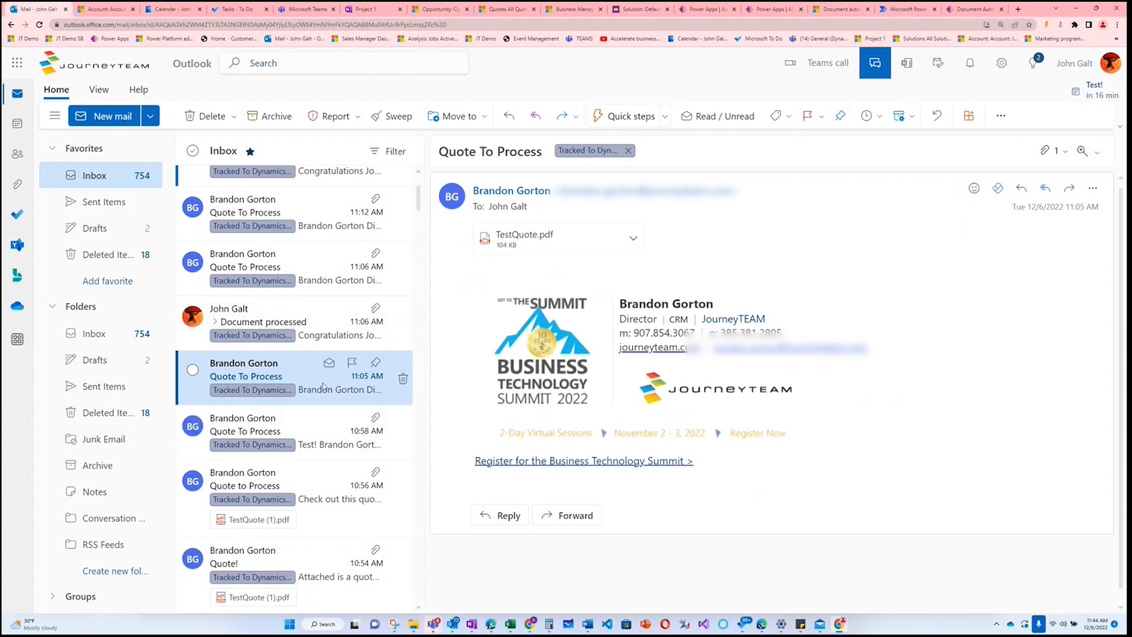
# Preview the attached TestQuote.pdf, examine its quote name, billing address, products and totals, and close the preview
pyautogui.click(515, 250)
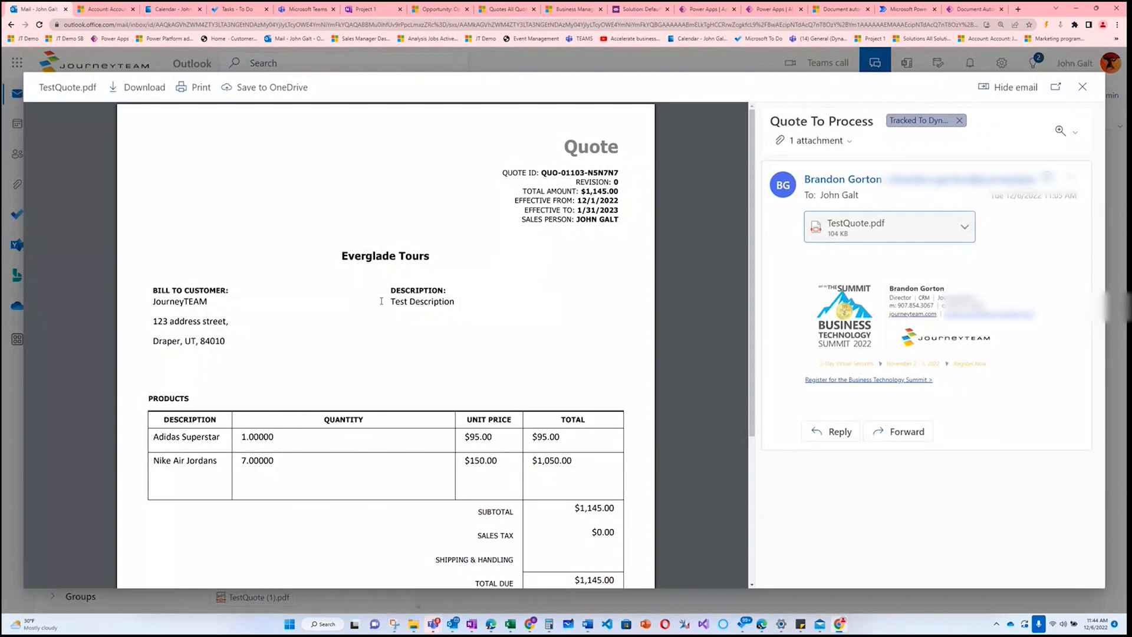
pyautogui.moveTo(345, 254); pyautogui.dragTo(437, 254)
pyautogui.moveTo(213, 311); pyautogui.dragTo(253, 352)
pyautogui.click(203, 417)
pyautogui.scroll(-4, 197, 467)
pyautogui.scroll(4, 240, 473)
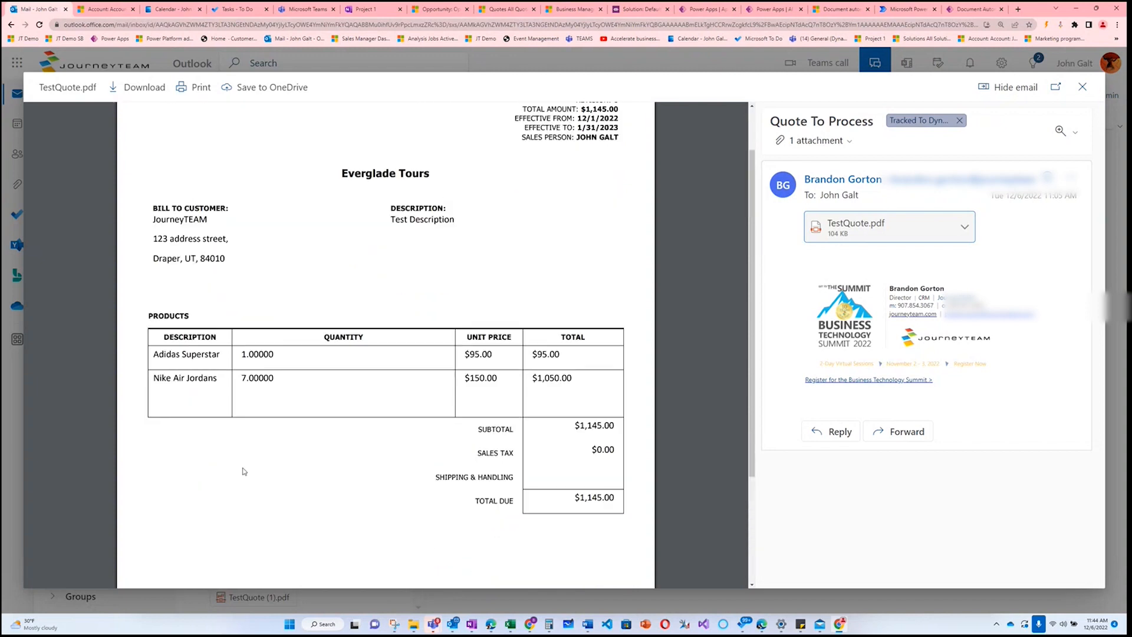
pyautogui.click(1089, 89)
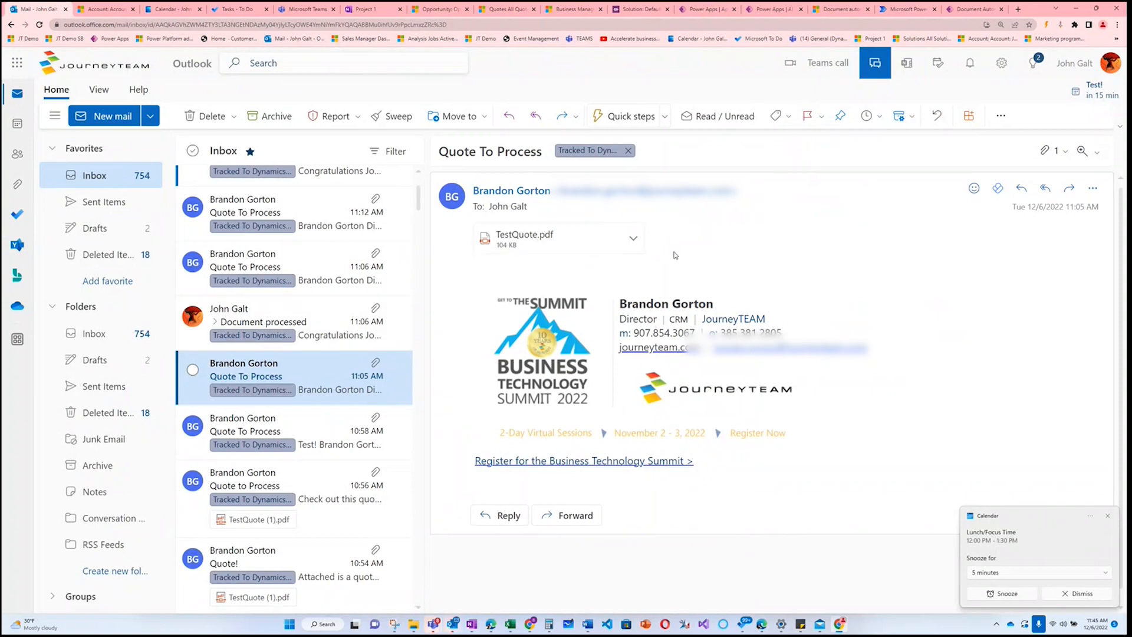
# Switch to the All Quotes view in Dynamics 365, refresh it and widen the Created On column
pyautogui.click(507, 9)
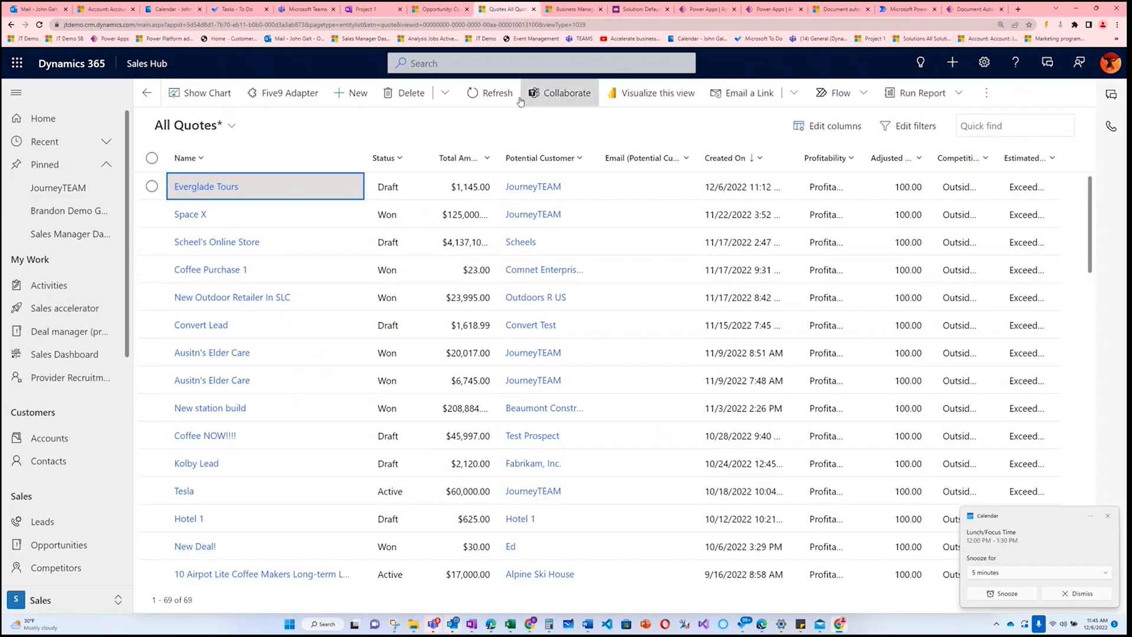
pyautogui.click(495, 93)
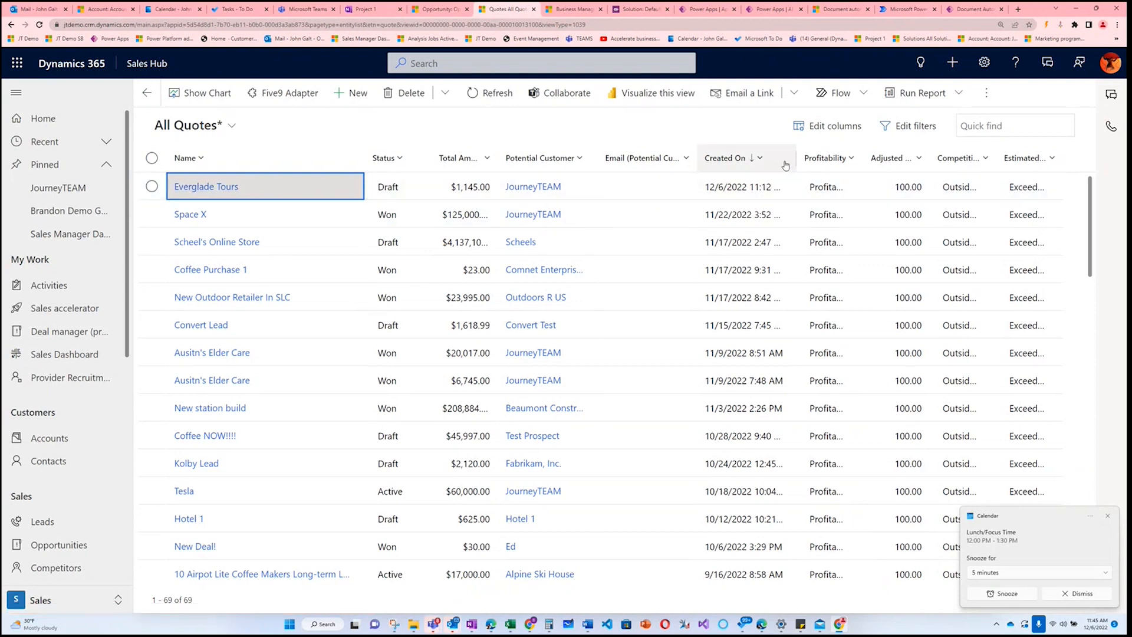
pyautogui.moveTo(796, 160); pyautogui.dragTo(805, 159)
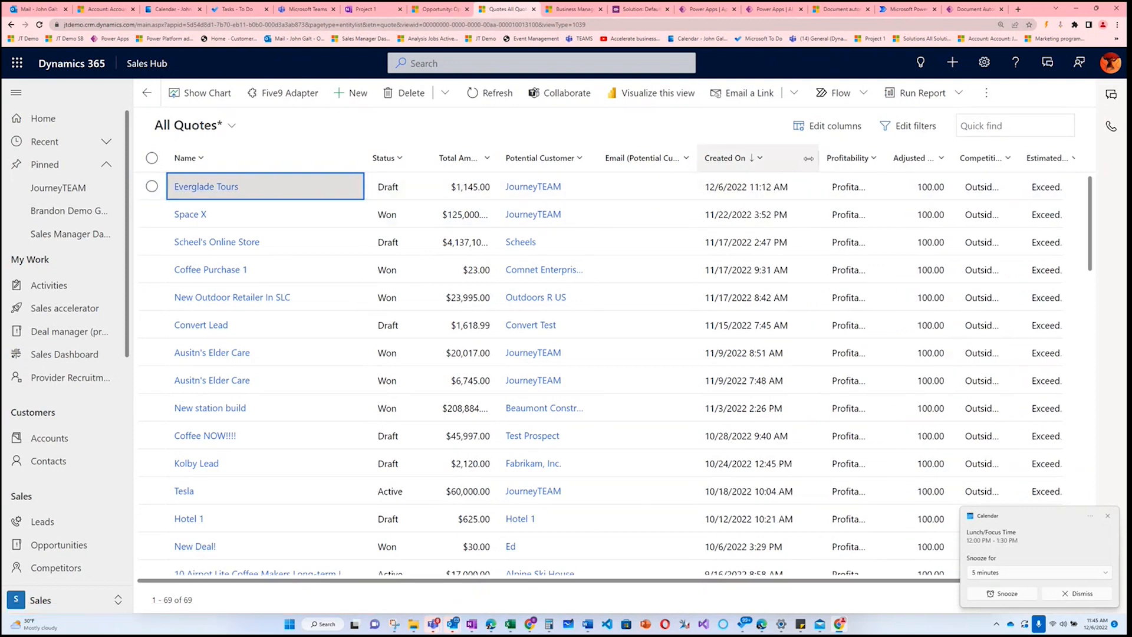
# Open the Everglade Tours quote, dismiss the browser's address-saving offer and widen the Product Name column of its products
pyautogui.click(226, 197)
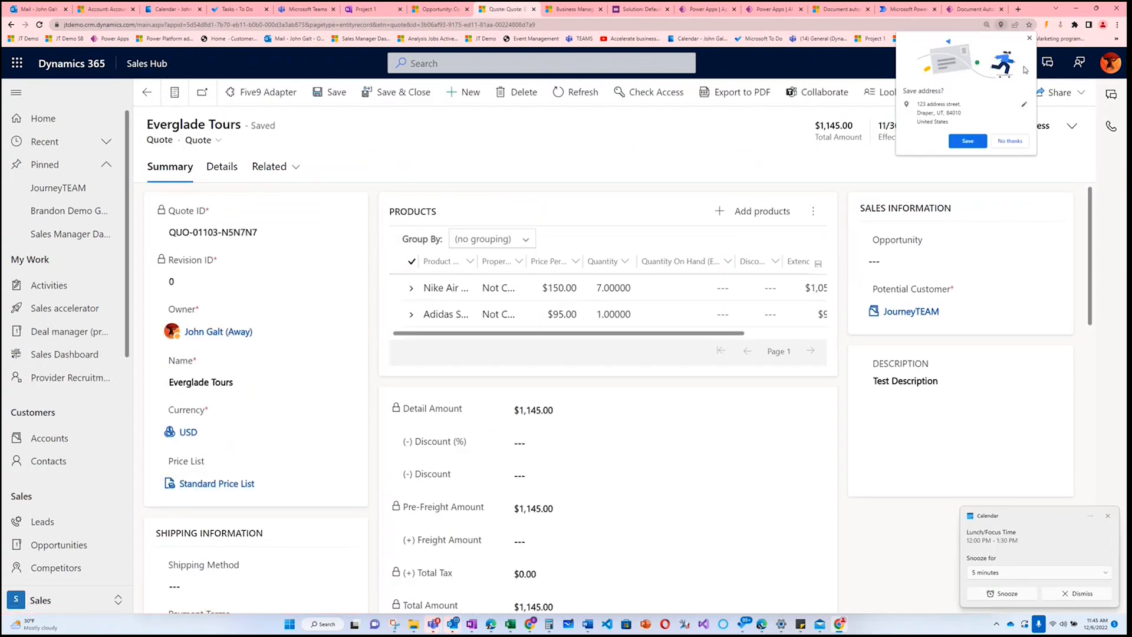
pyautogui.click(1030, 38)
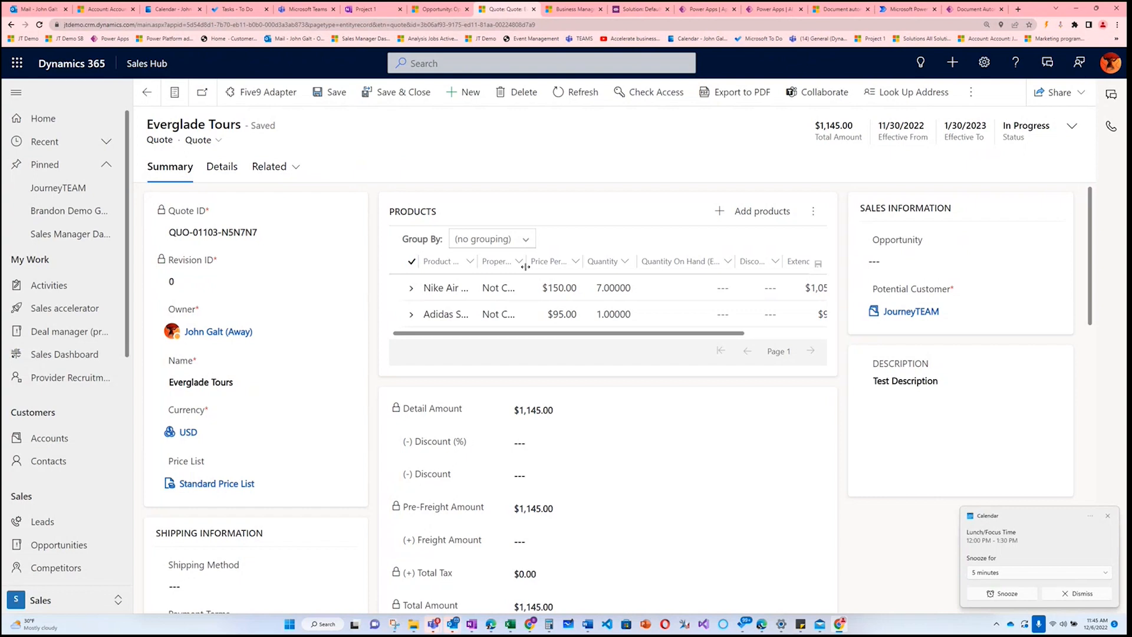
pyautogui.moveTo(525, 263)
pyautogui.mouseDown()
pyautogui.moveTo(581, 263)
pyautogui.moveTo(495, 264)
pyautogui.moveTo(518, 263)
pyautogui.mouseUp()
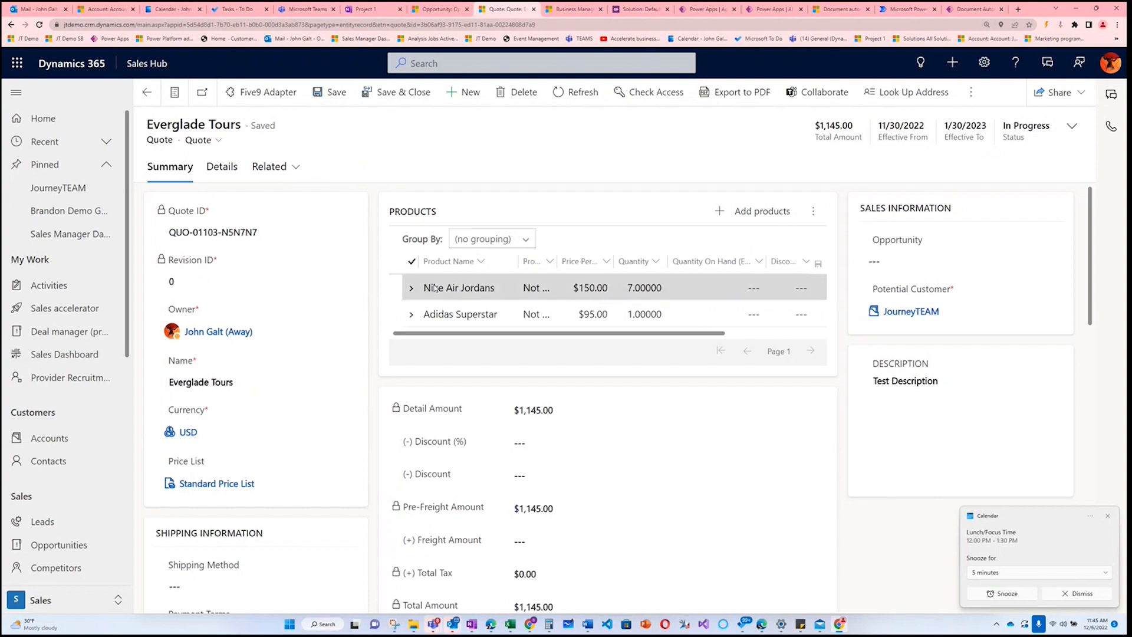
# Open the Nike Air Jordans quote line, examine its write-in product name and return to the Everglade Tours quote
pyautogui.click(417, 289)
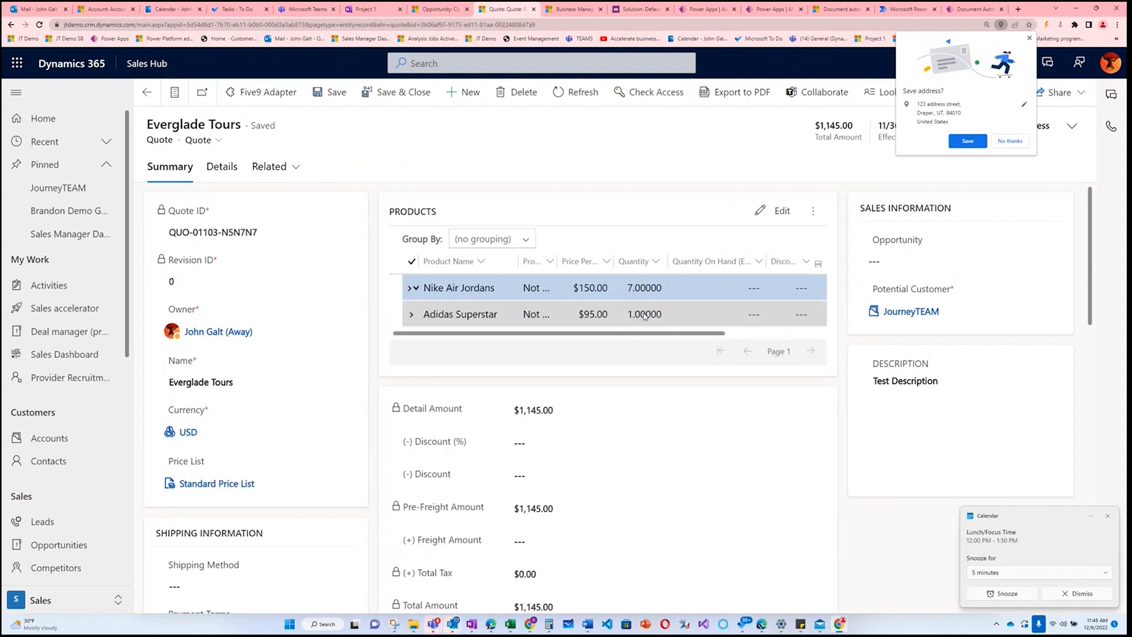
pyautogui.click(514, 297)
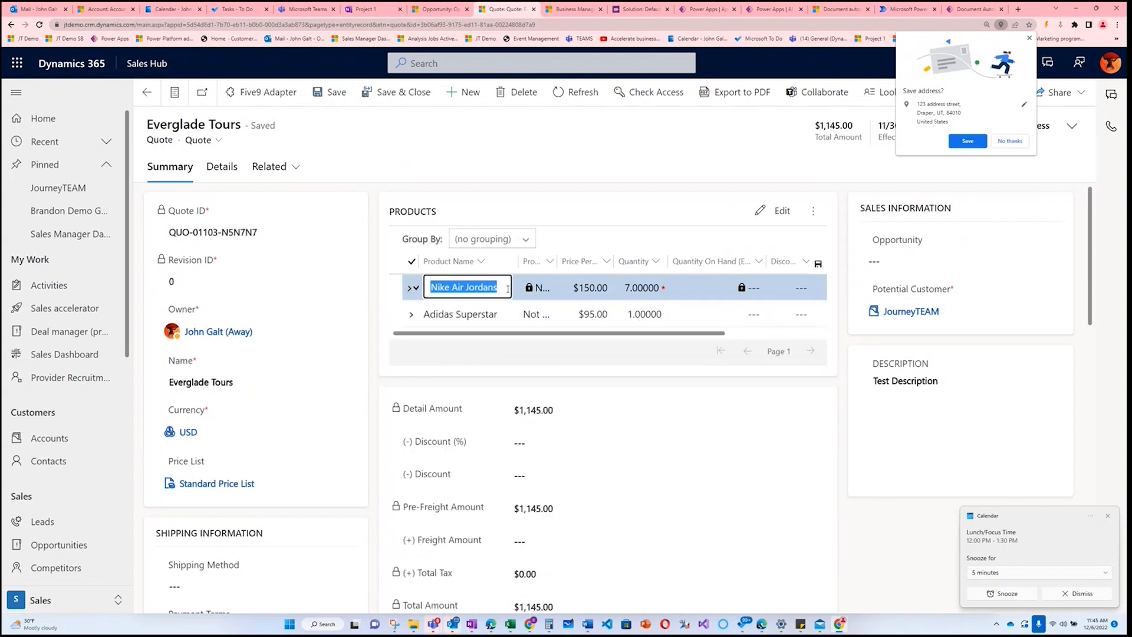
pyautogui.doubleClick(533, 296)
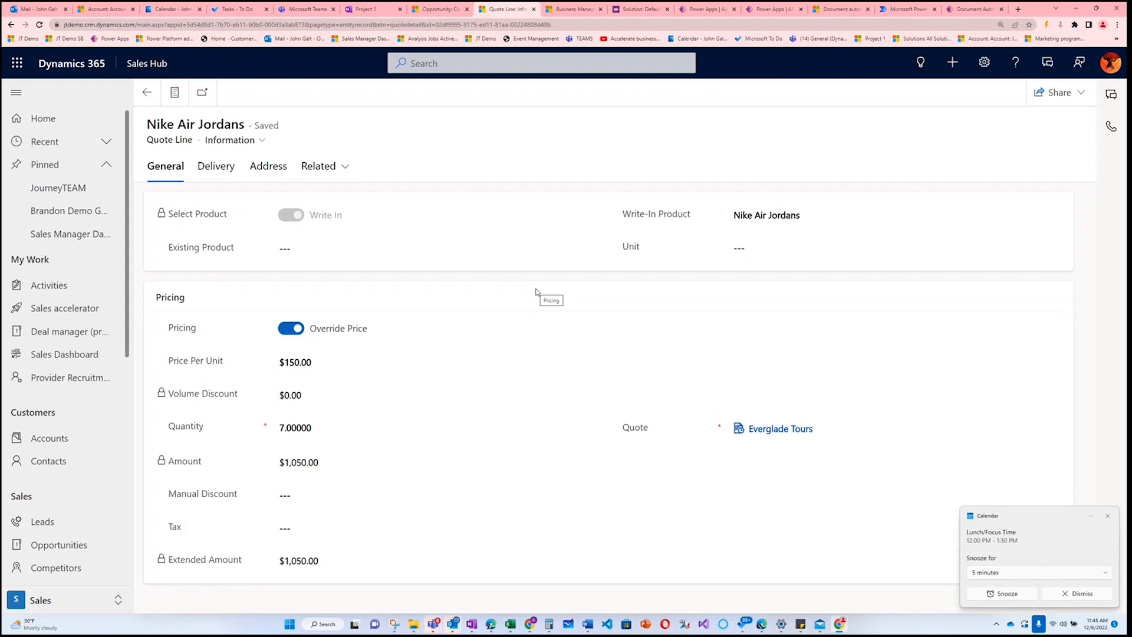
pyautogui.click(826, 215)
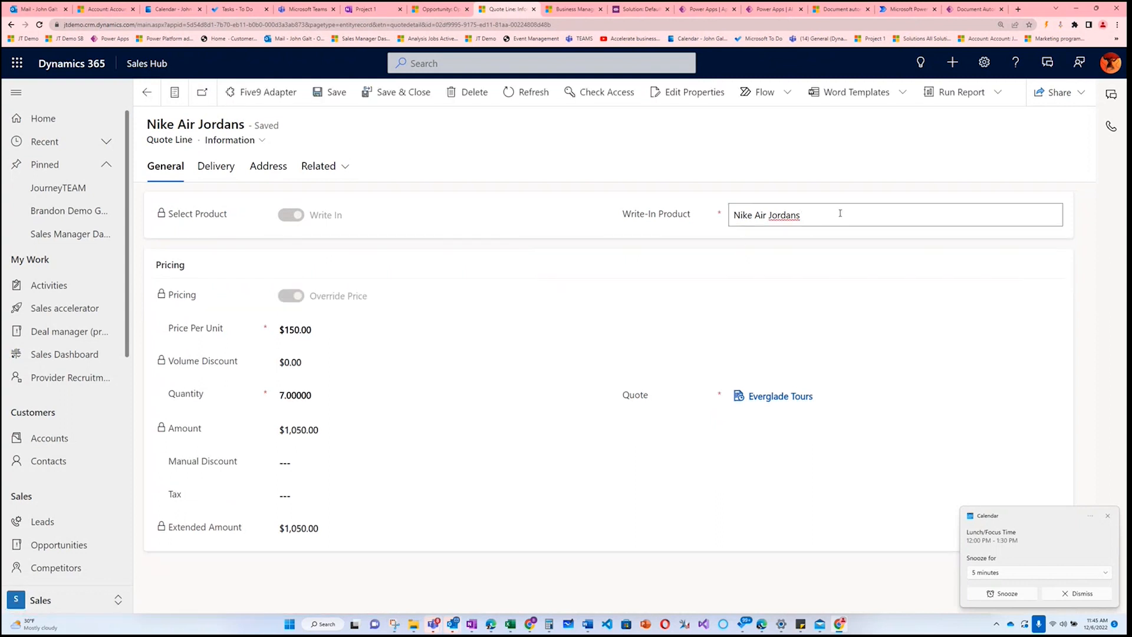
pyautogui.moveTo(840, 213); pyautogui.dragTo(715, 214)
pyautogui.click(686, 236)
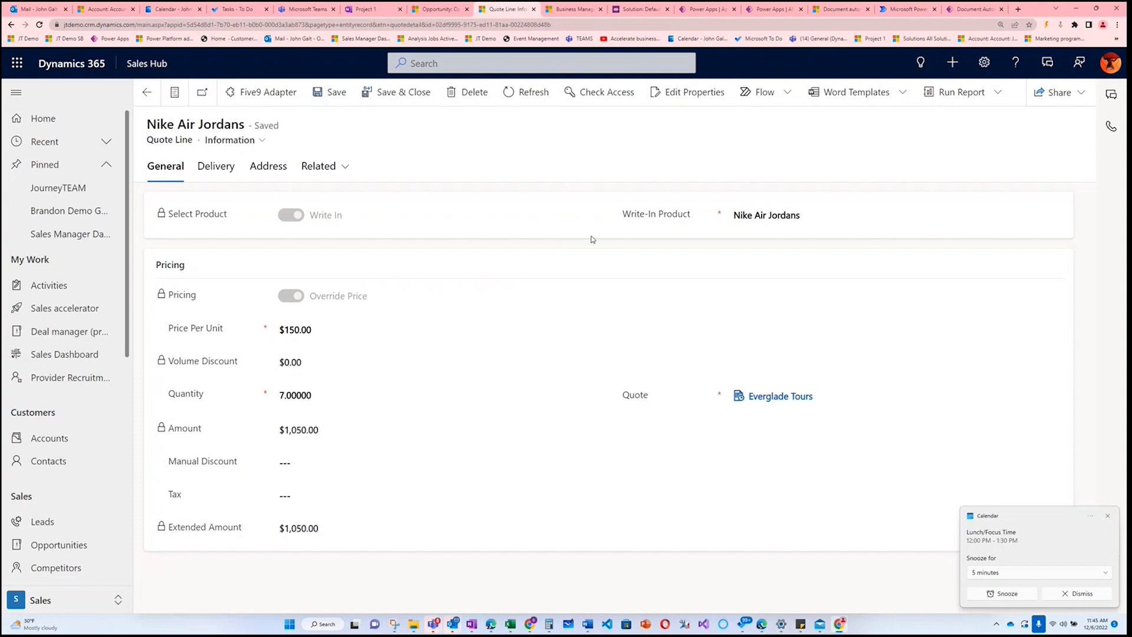
pyautogui.hotkey('alt', 'Left')
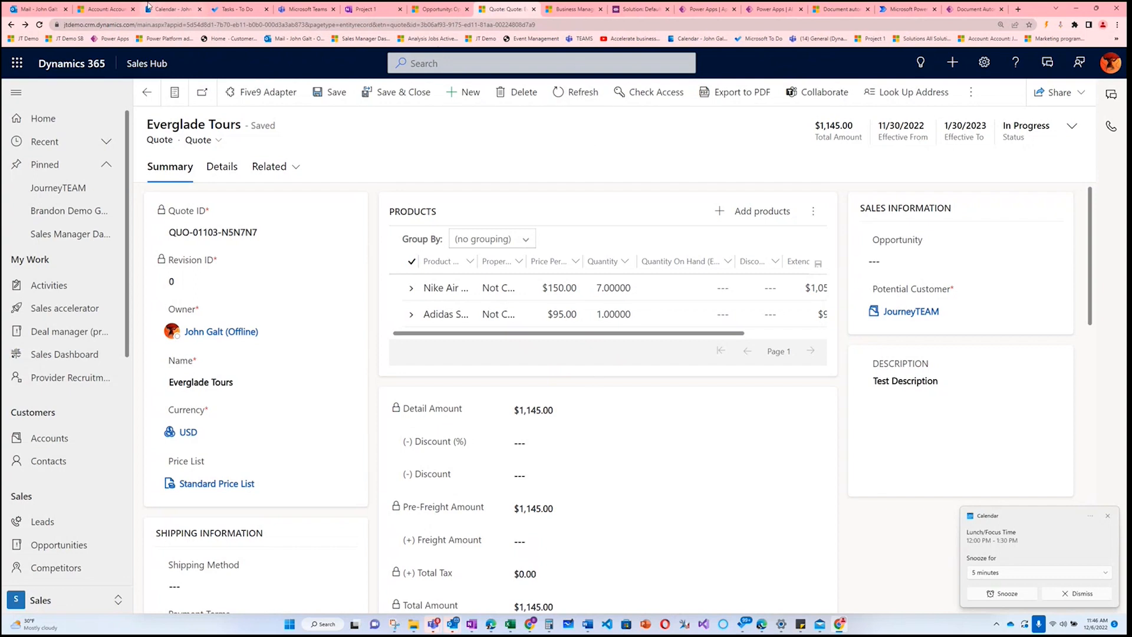
# Switch to the Outlook inbox, open the 11:06 AM "Document processed" email and read through it
pyautogui.click(36, 8)
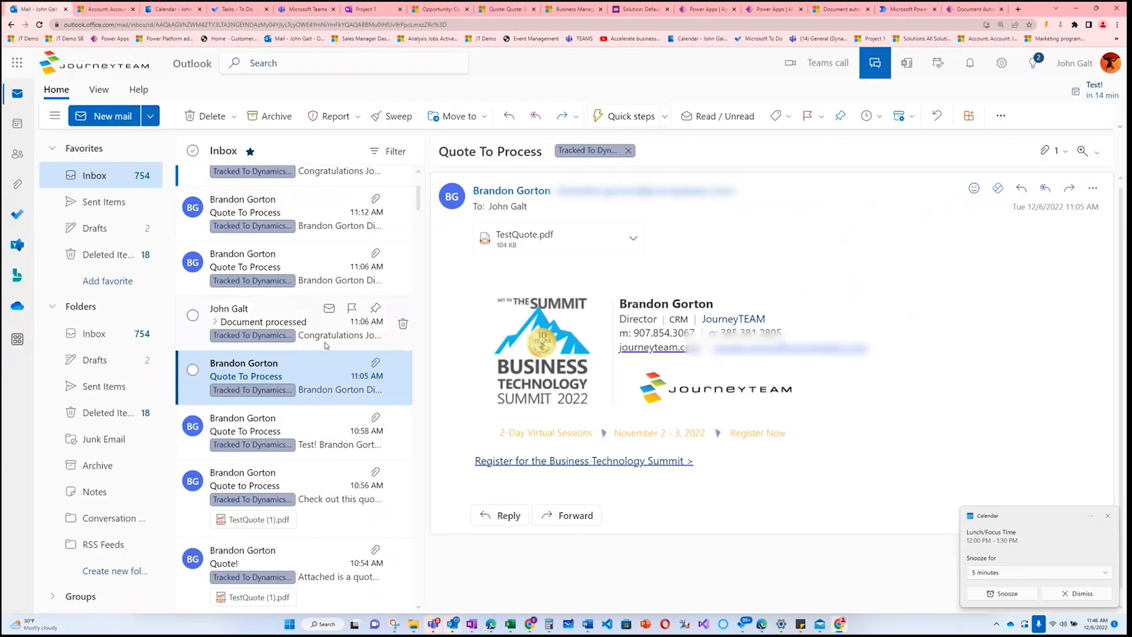
pyautogui.click(330, 322)
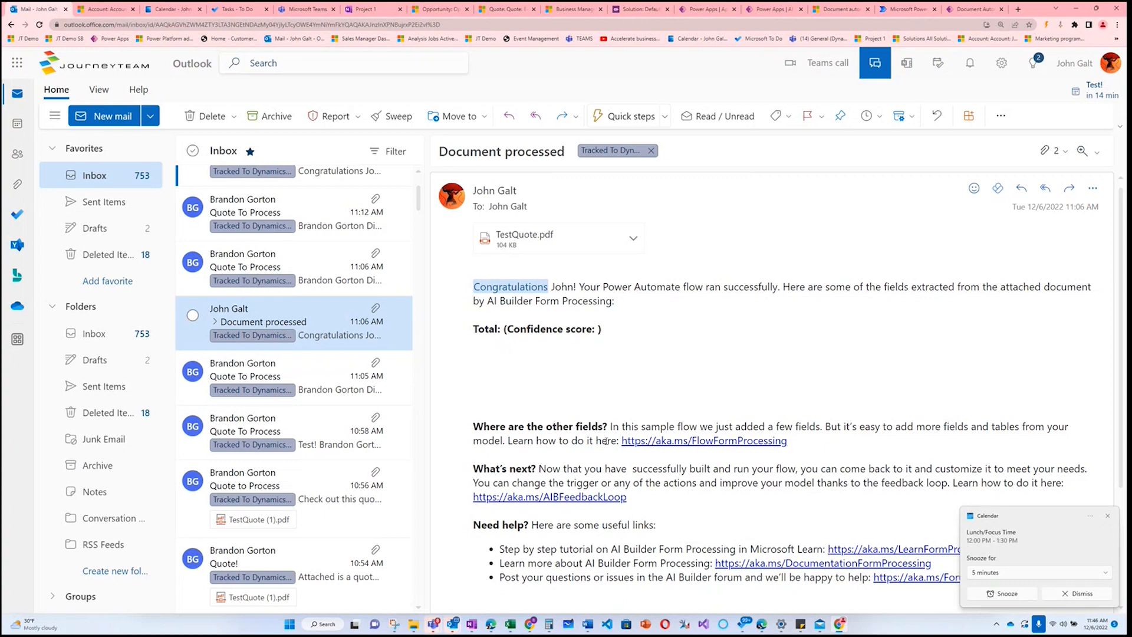
pyautogui.scroll(-3, 637, 499)
pyautogui.scroll(3, 641, 489)
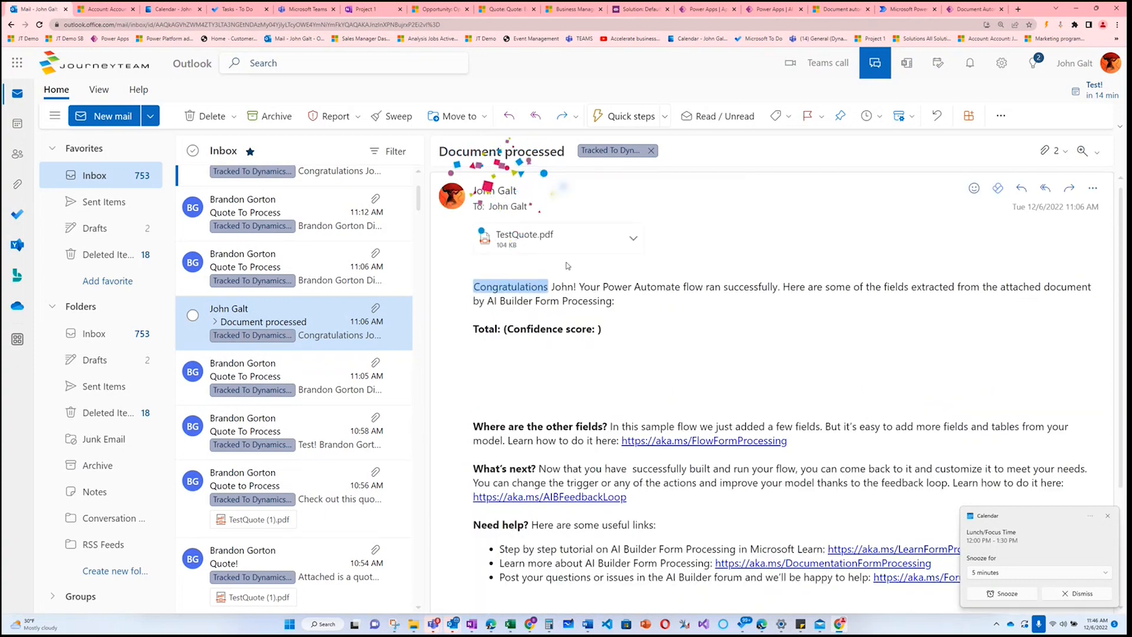
pyautogui.moveTo(513, 291)
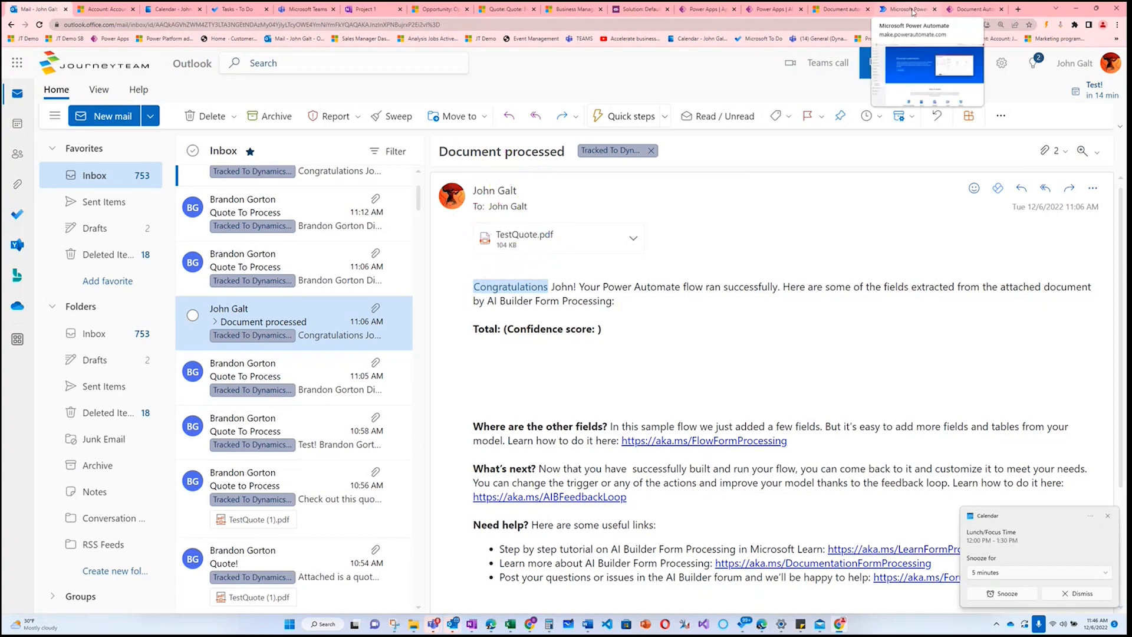
# Switch to the "Demo Quote Document Processing AI" model in Power Apps AI Builder and examine its accuracy score and information to extract
pyautogui.click(705, 9)
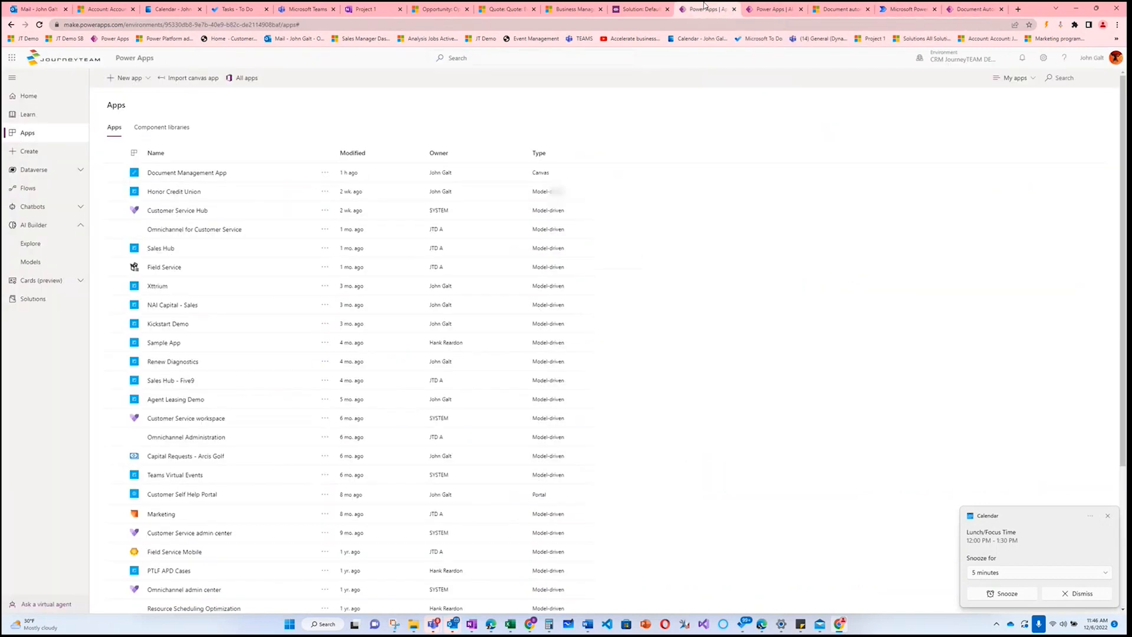
pyautogui.click(760, 9)
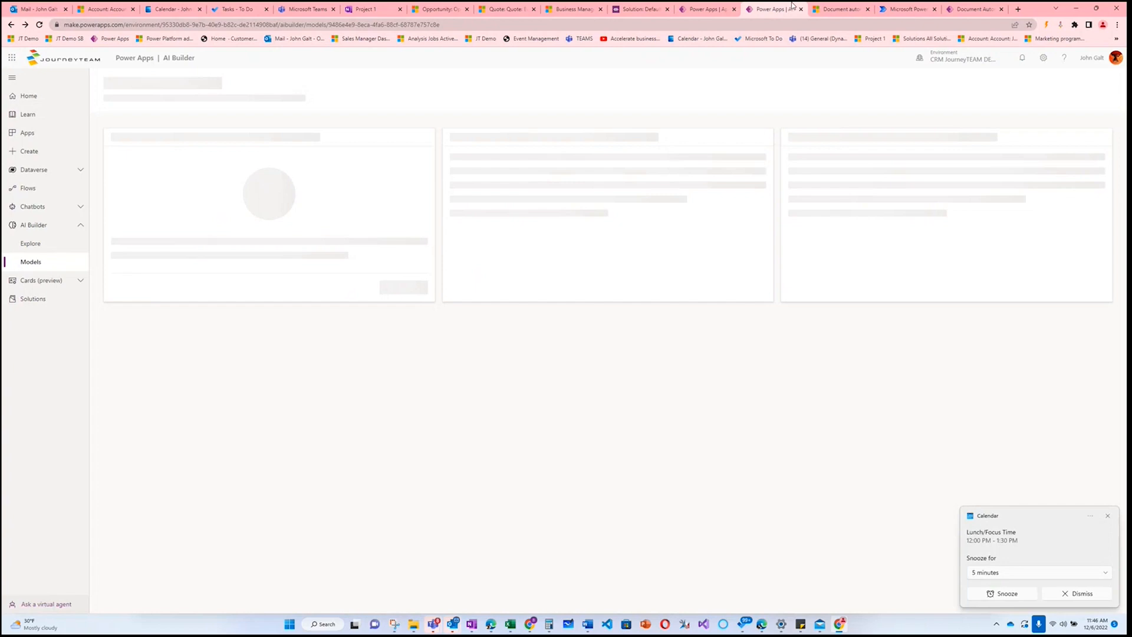
pyautogui.click(973, 9)
pyautogui.click(910, 9)
pyautogui.click(777, 12)
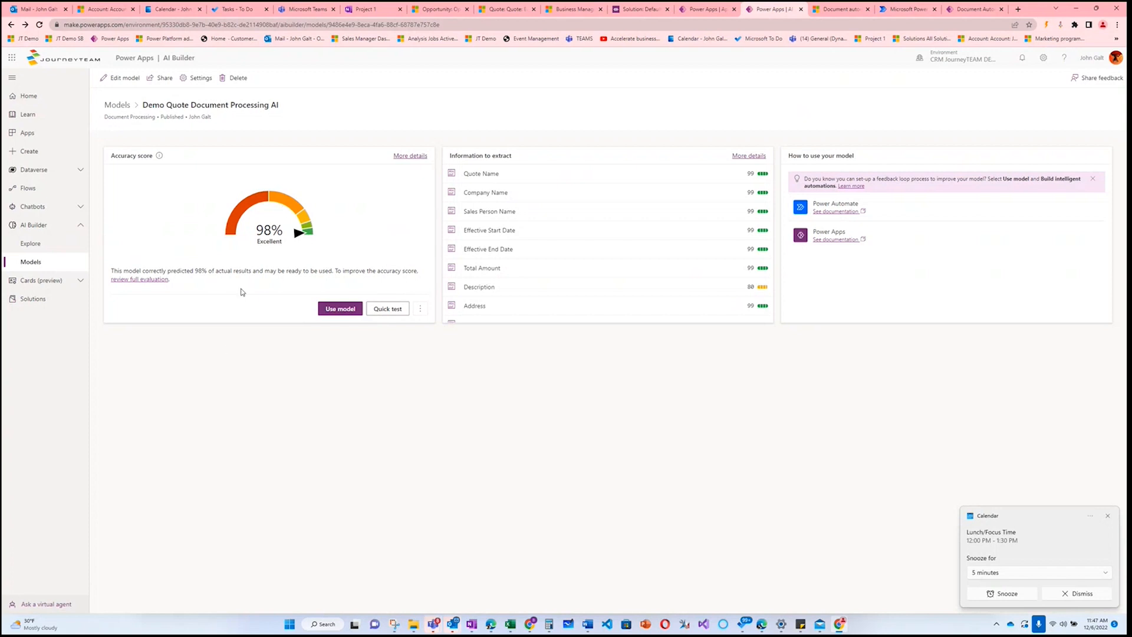
pyautogui.scroll(-5, 693, 234)
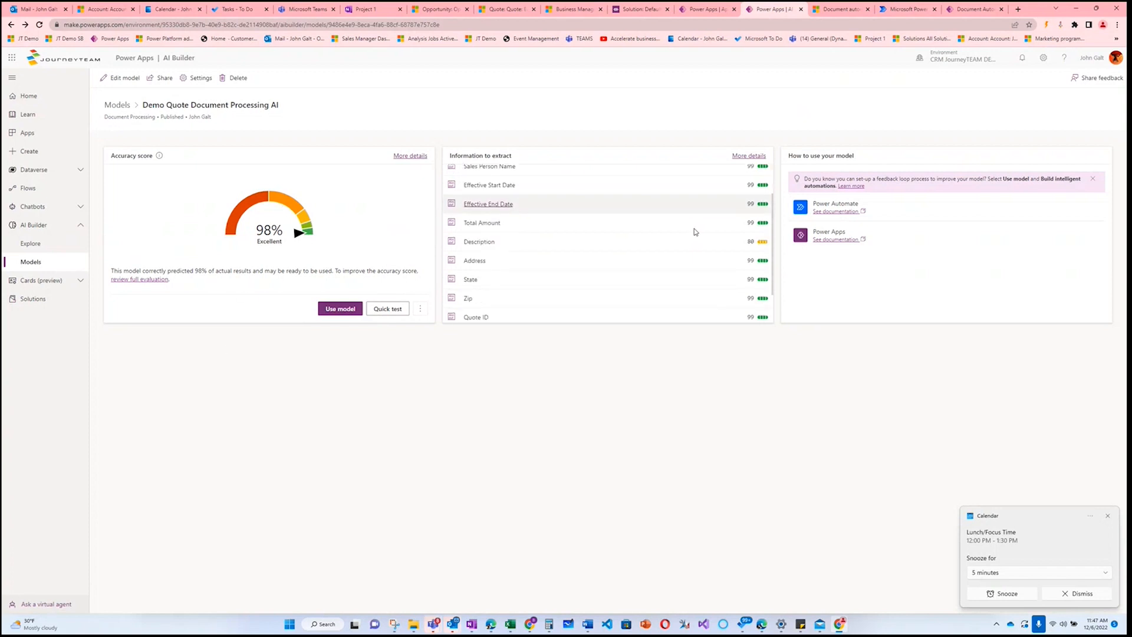
pyautogui.scroll(5, 665, 292)
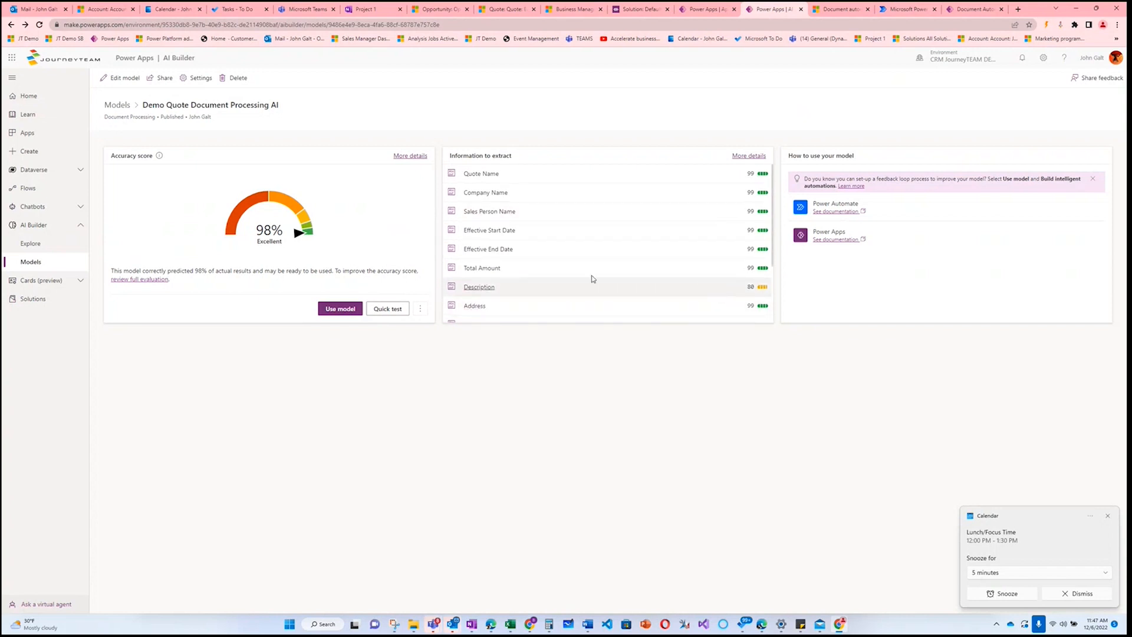
# Examine the model evaluation's field scores, Quote Products table scores and training overview, dismissing the Lunch/Focus Time reminder along the way
pyautogui.click(480, 288)
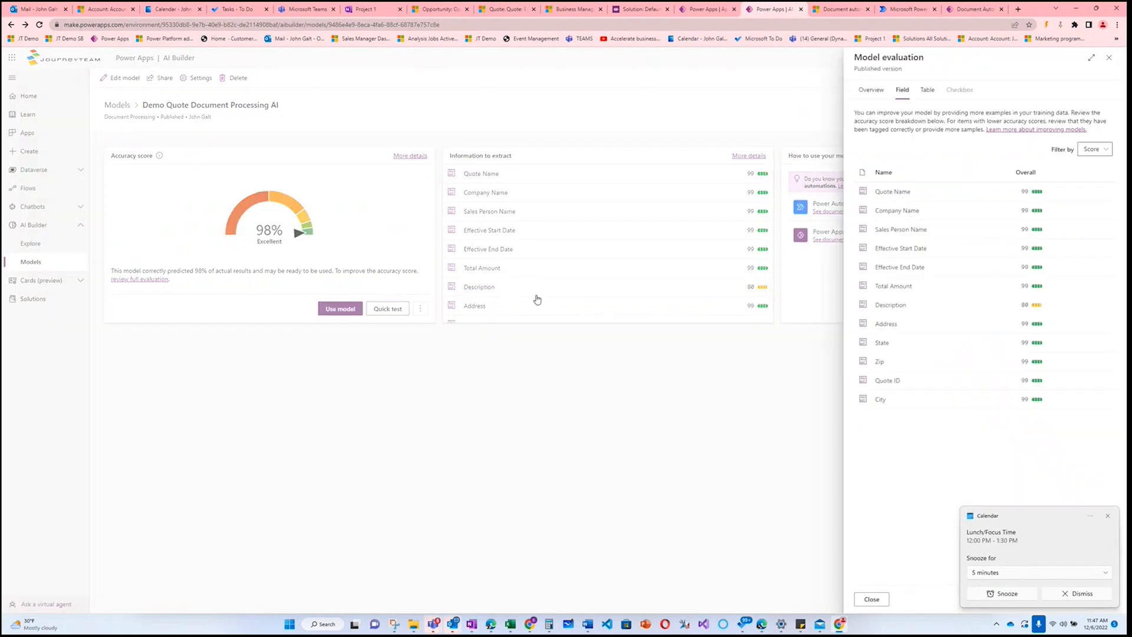
pyautogui.click(1108, 515)
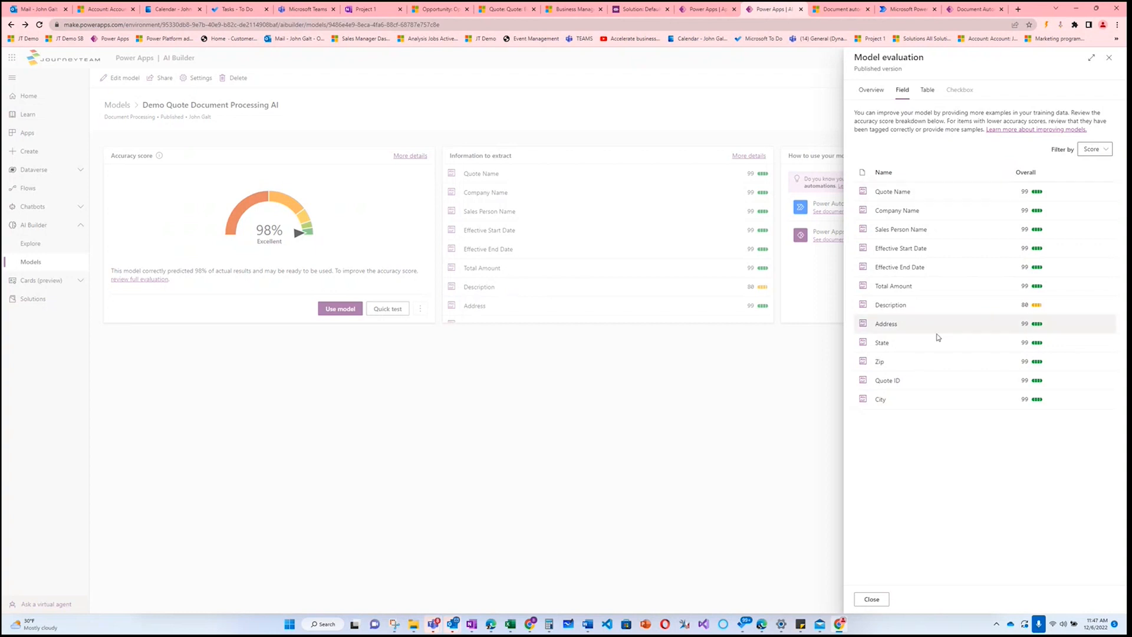
pyautogui.click(927, 90)
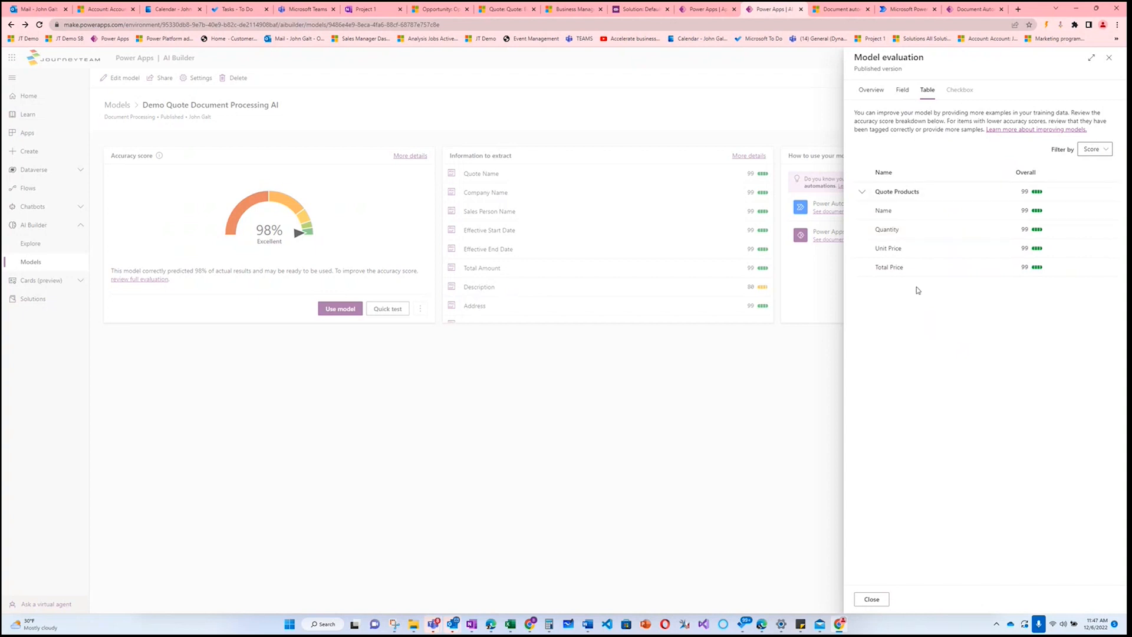
pyautogui.click(871, 91)
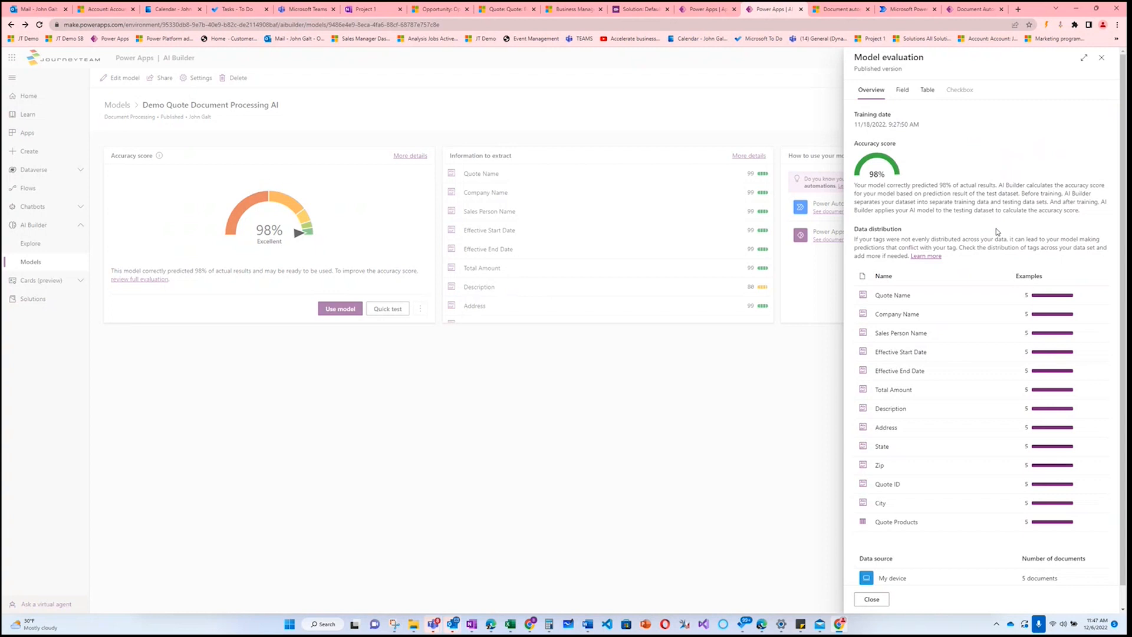
pyautogui.scroll(-1, 985, 244)
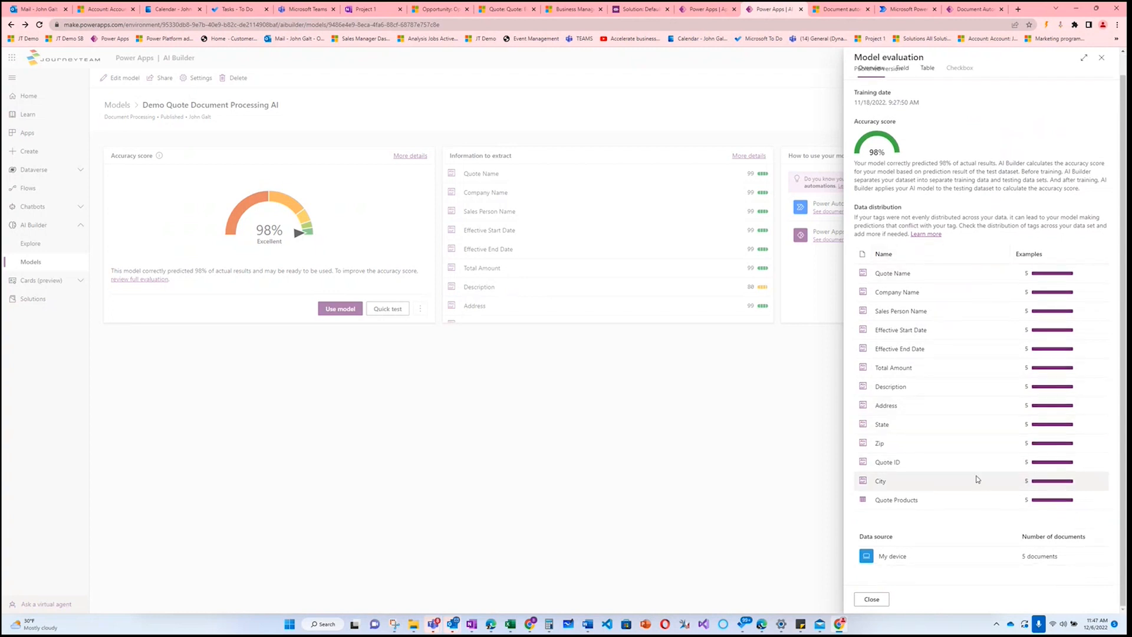
pyautogui.scroll(1, 950, 501)
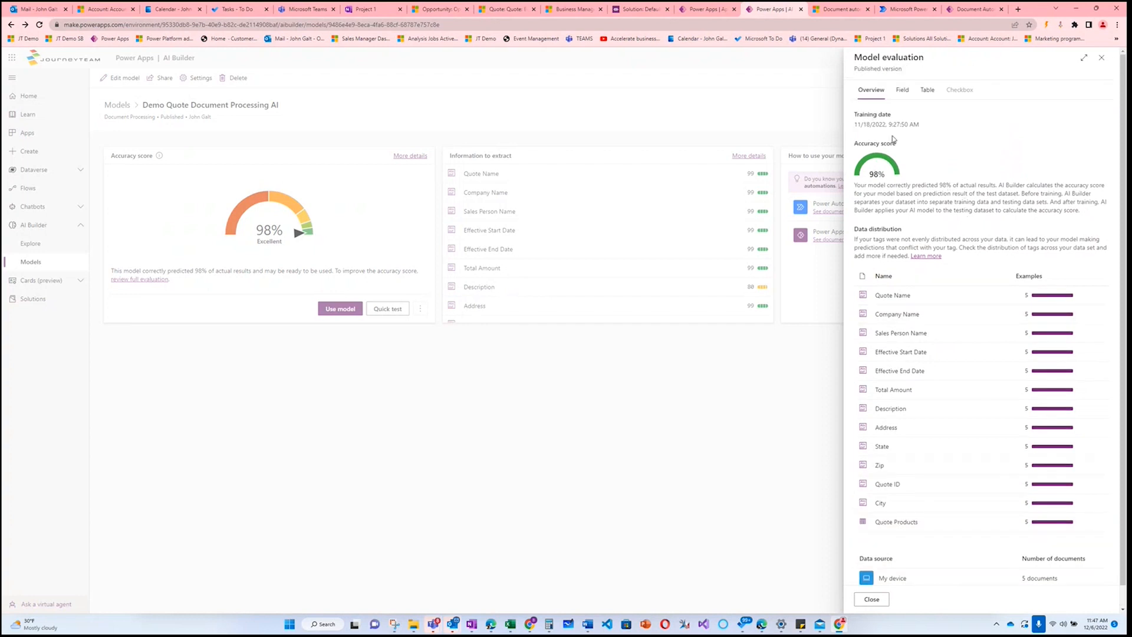
pyautogui.click(1102, 59)
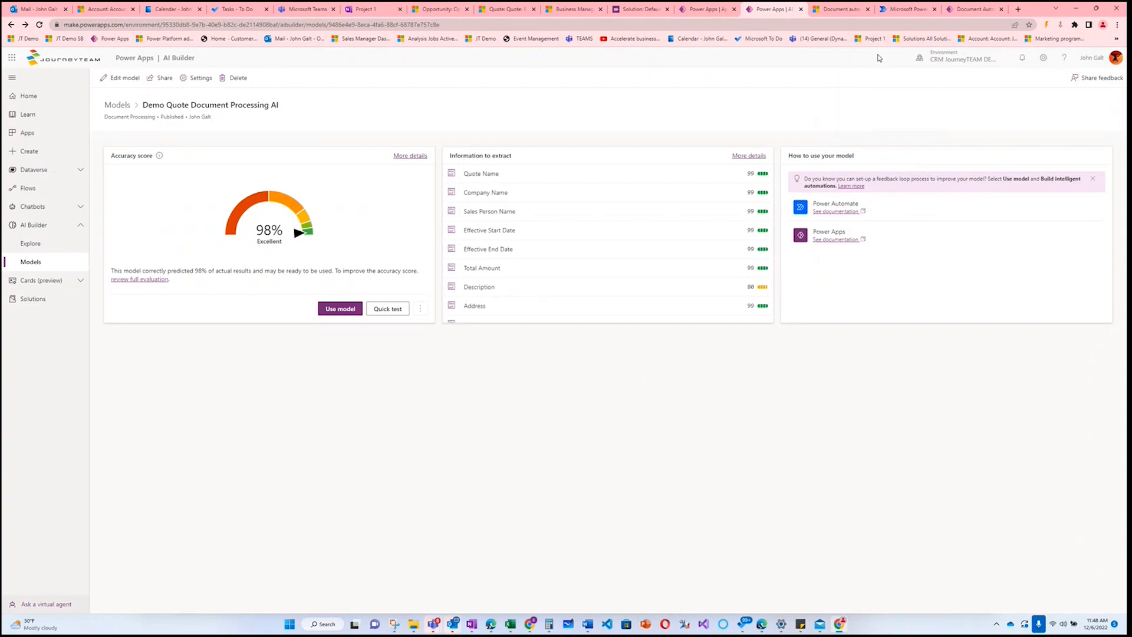
# Read the Document automation toolkit article on Microsoft Learn down to its Get started section, glancing at Power Automate's Document automation page
pyautogui.click(836, 8)
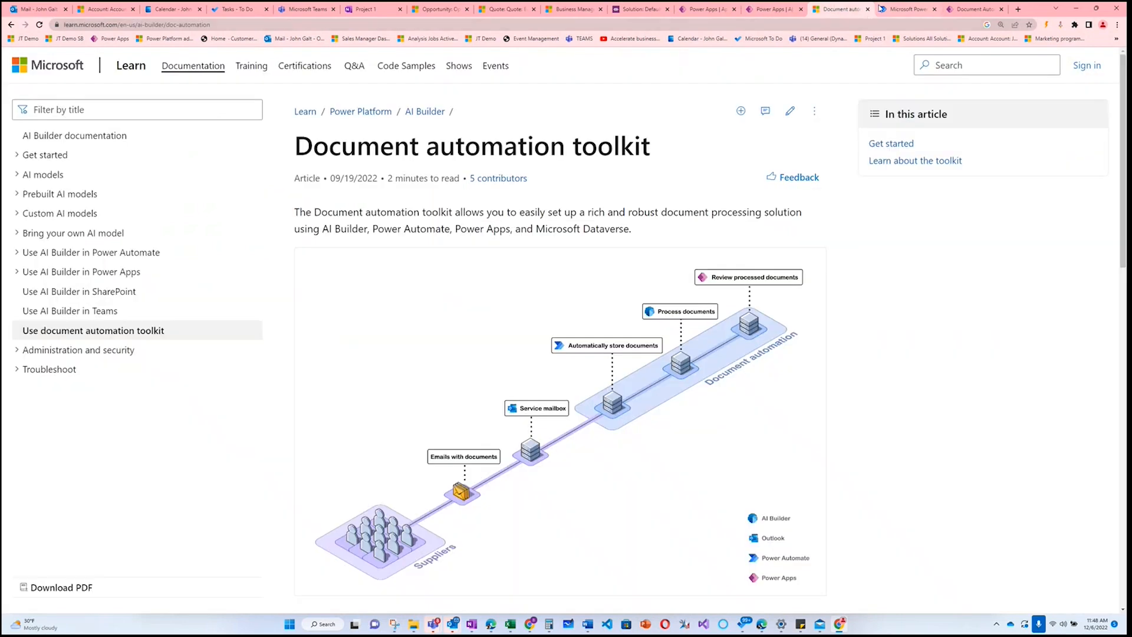
pyautogui.click(899, 7)
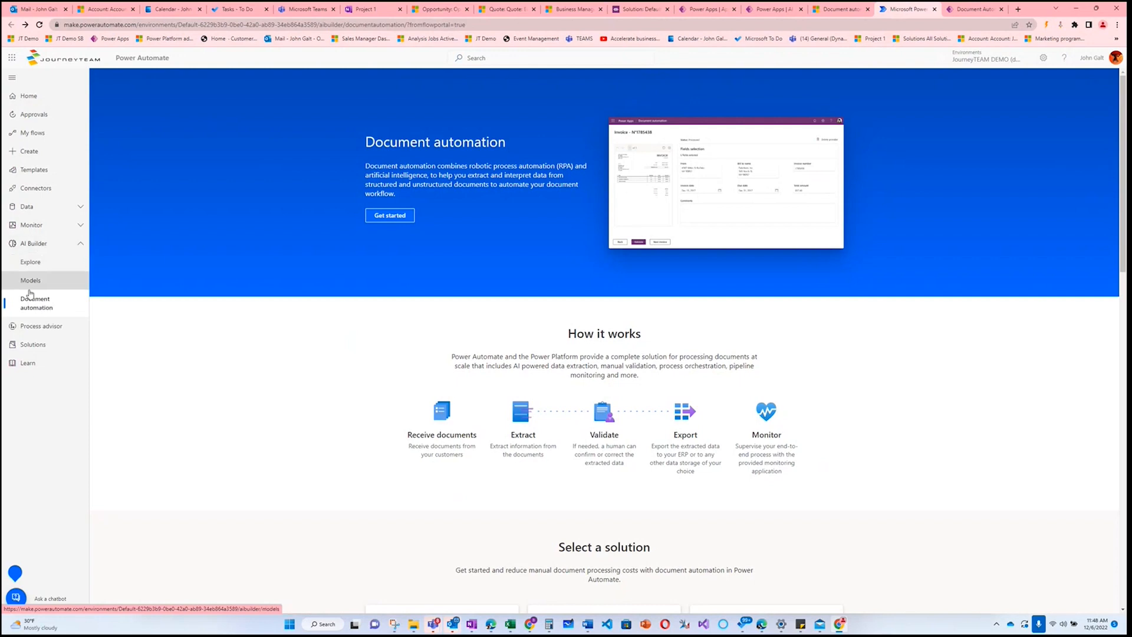
pyautogui.click(842, 10)
pyautogui.scroll(-2, 435, 283)
pyautogui.scroll(-3, 437, 267)
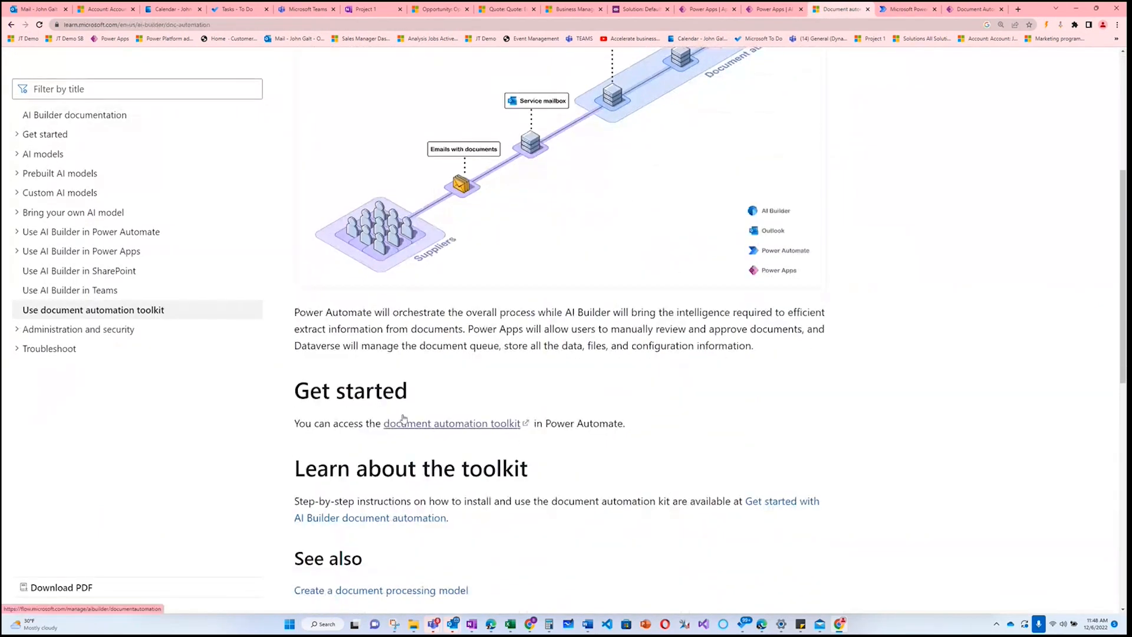
# Review the document automation solutions in Power Automate, launch the Custom documents and invoices application and refresh its document list
pyautogui.click(907, 9)
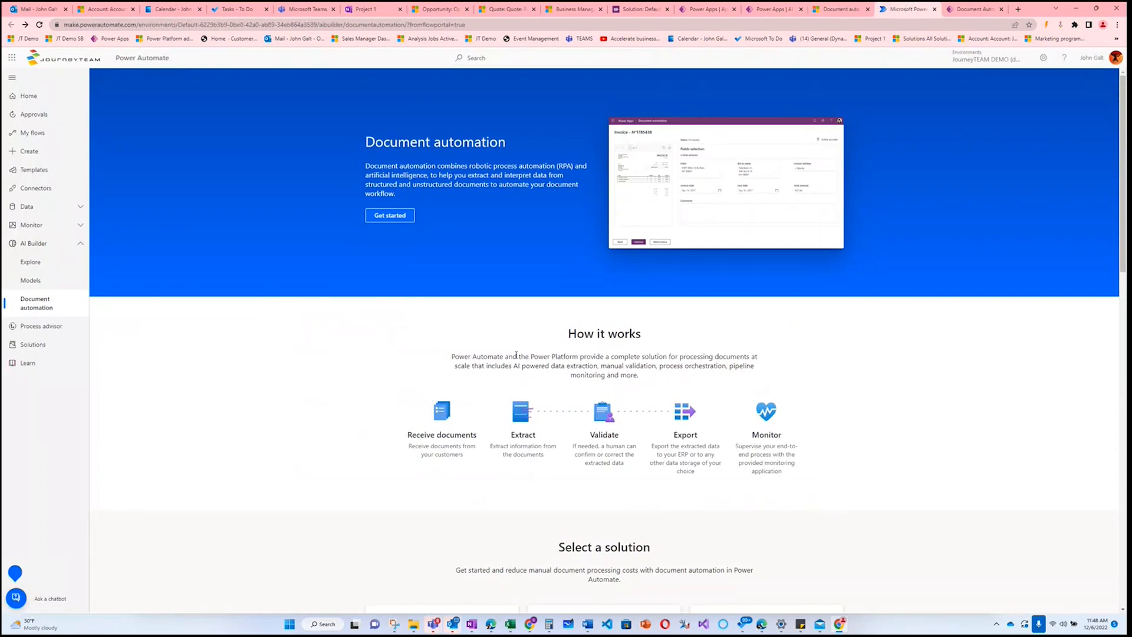
pyautogui.scroll(-10, 433, 352)
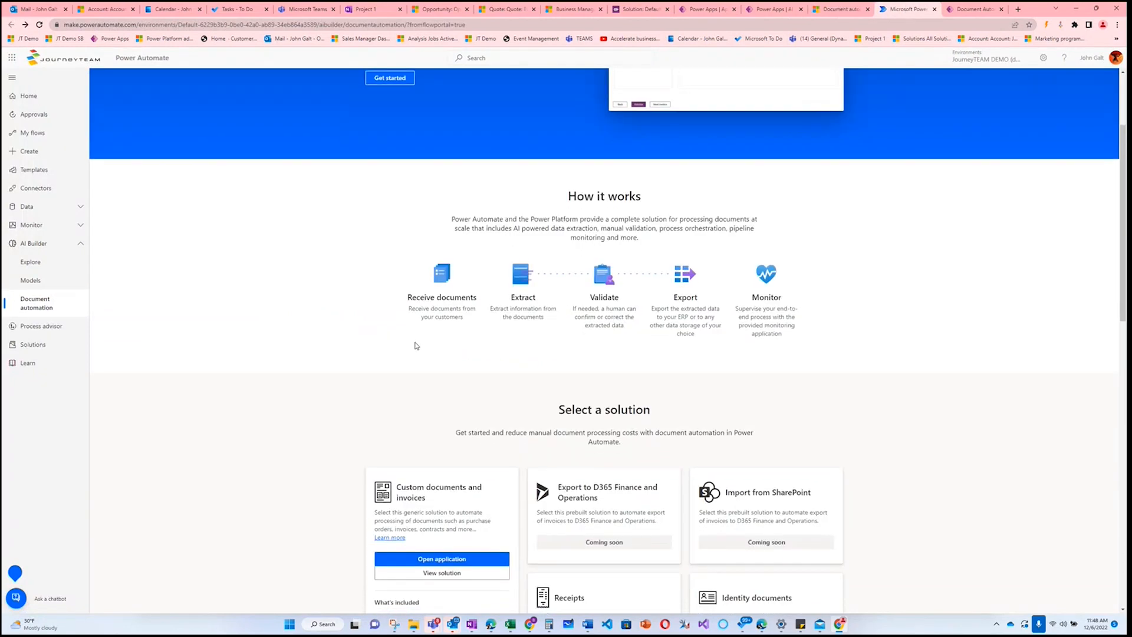
pyautogui.scroll(-5, 341, 342)
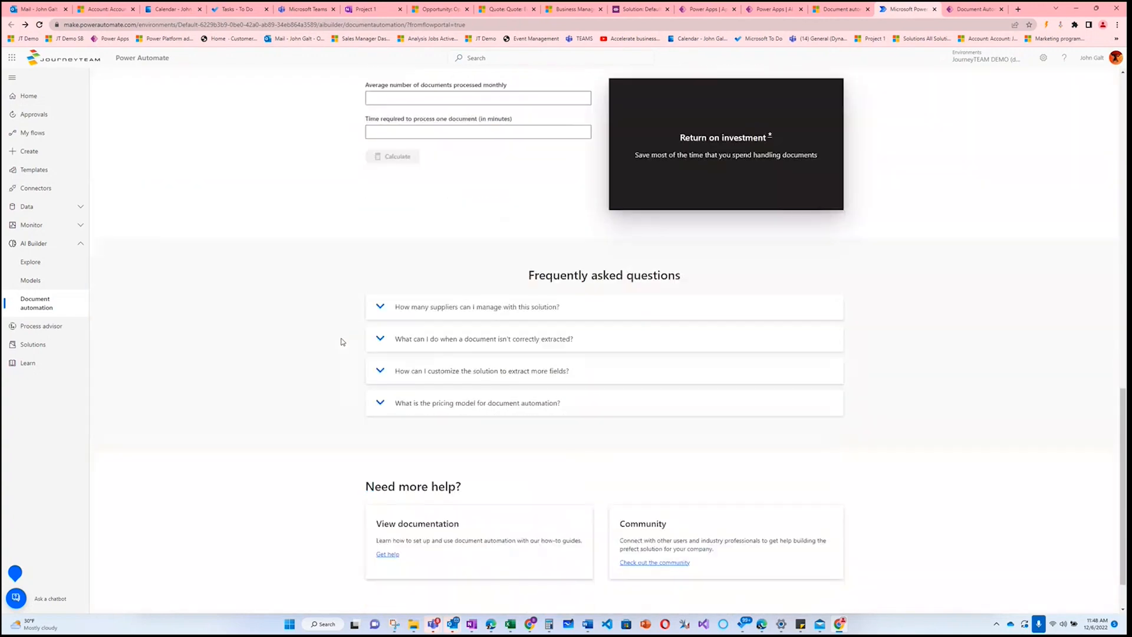
pyautogui.scroll(10, 344, 342)
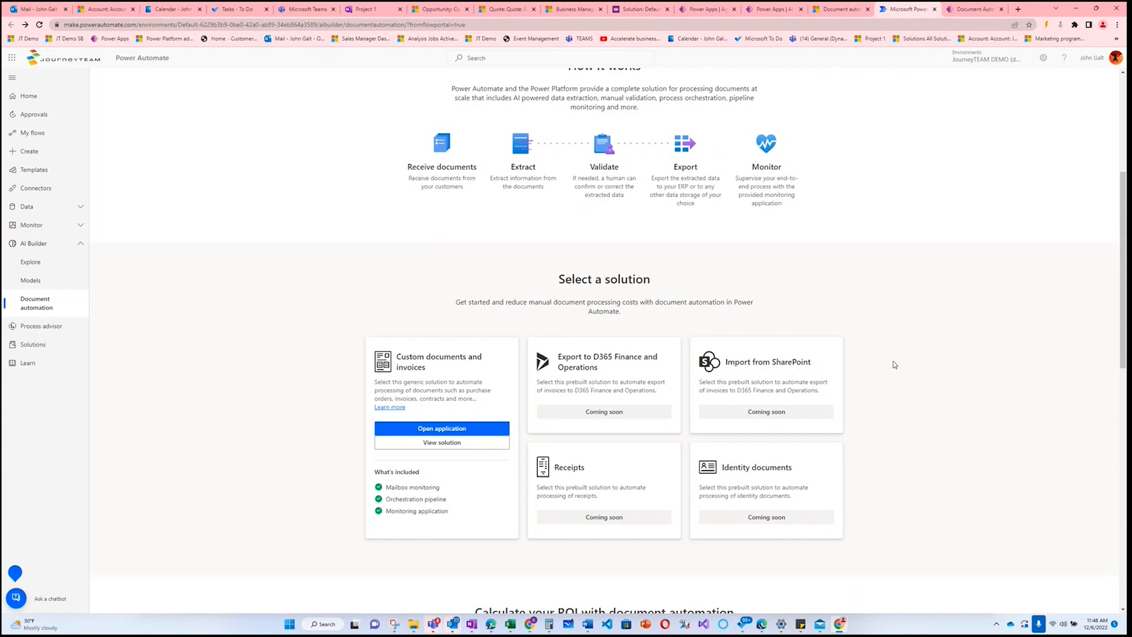
pyautogui.click(472, 428)
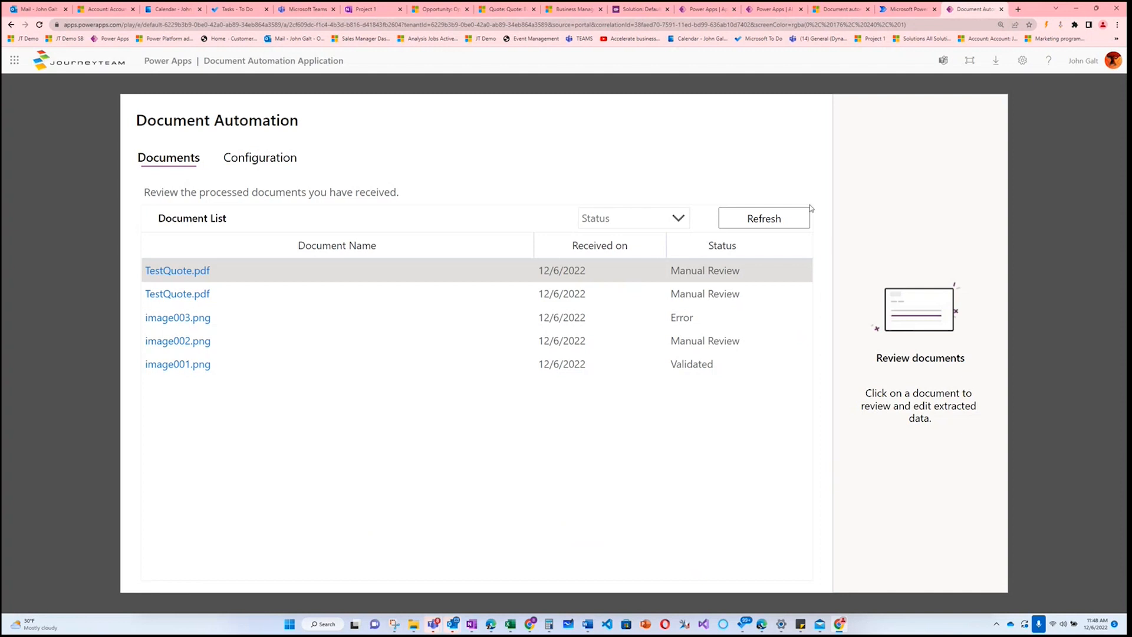
pyautogui.click(792, 223)
# Open the Default configuration, keep the Invoice Processing Model, review its fields and tables mappings and save the configuration
pyautogui.click(260, 158)
pyautogui.click(158, 250)
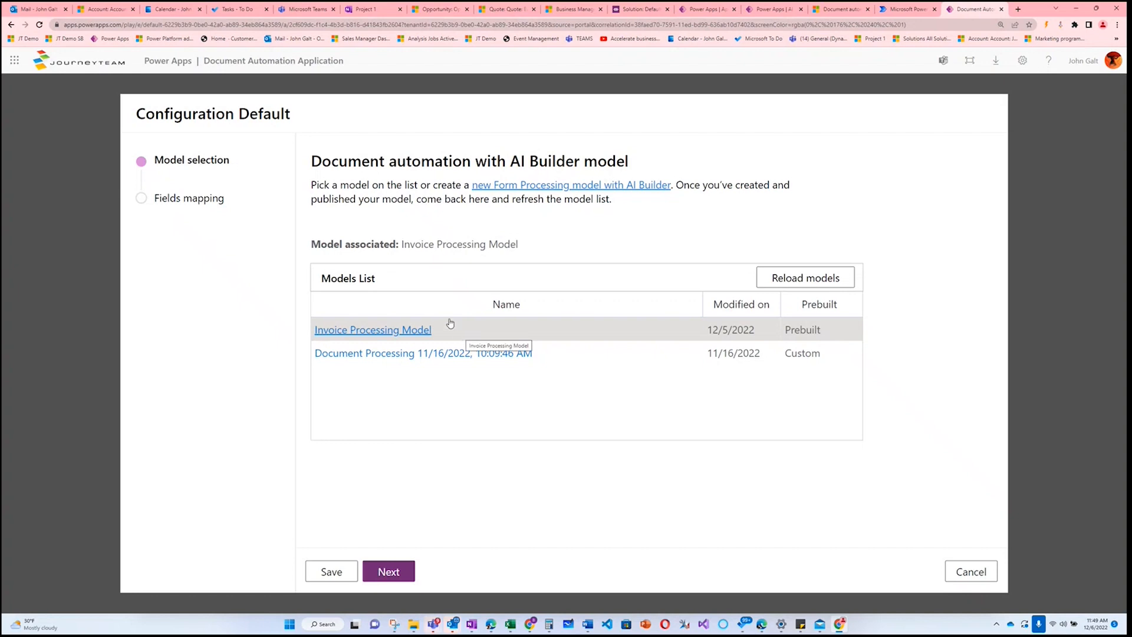
pyautogui.click(402, 570)
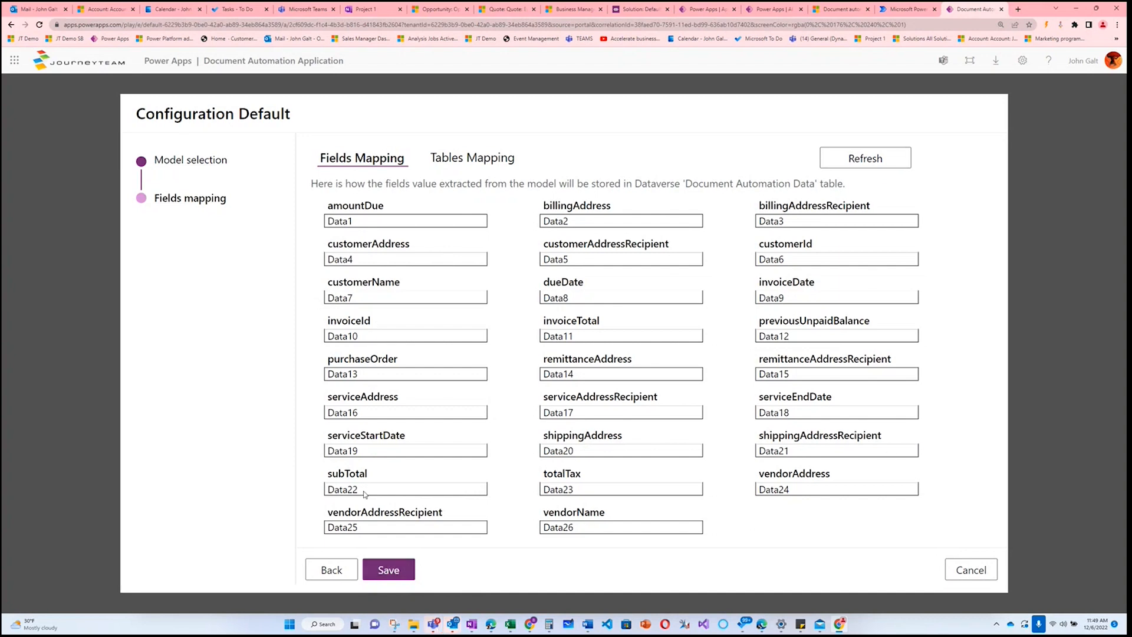
pyautogui.click(453, 163)
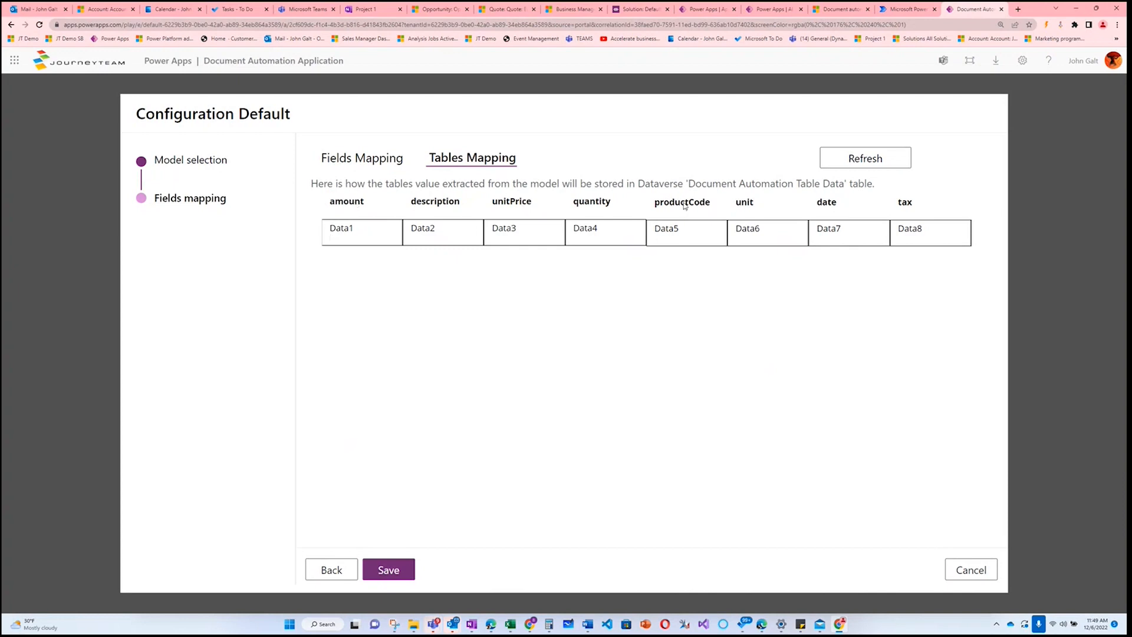
pyautogui.click(373, 160)
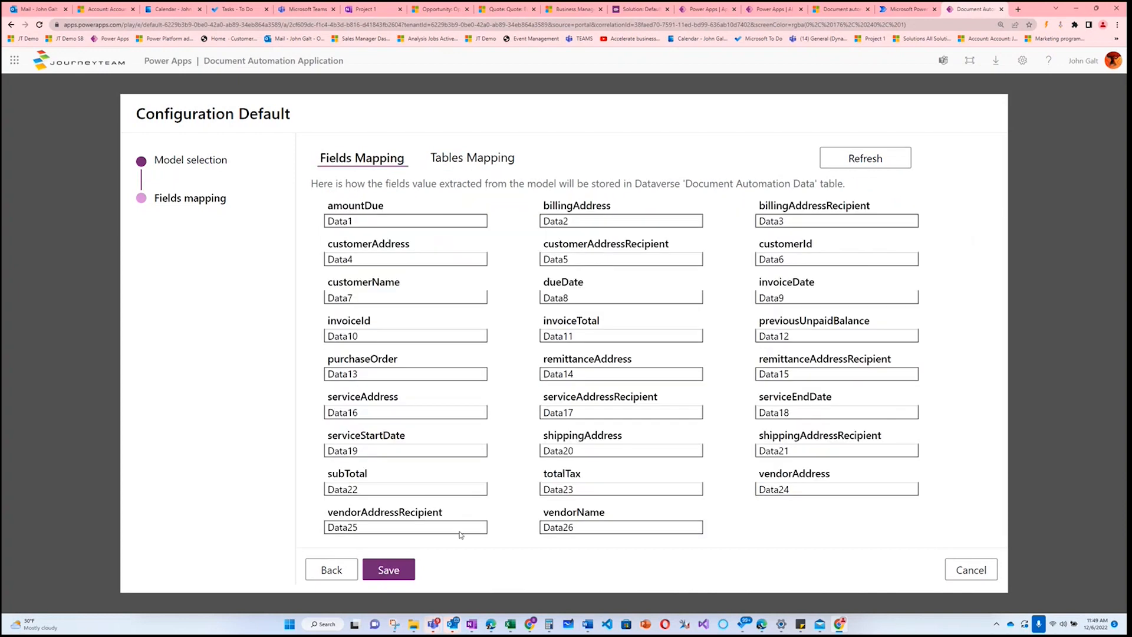
pyautogui.click(389, 570)
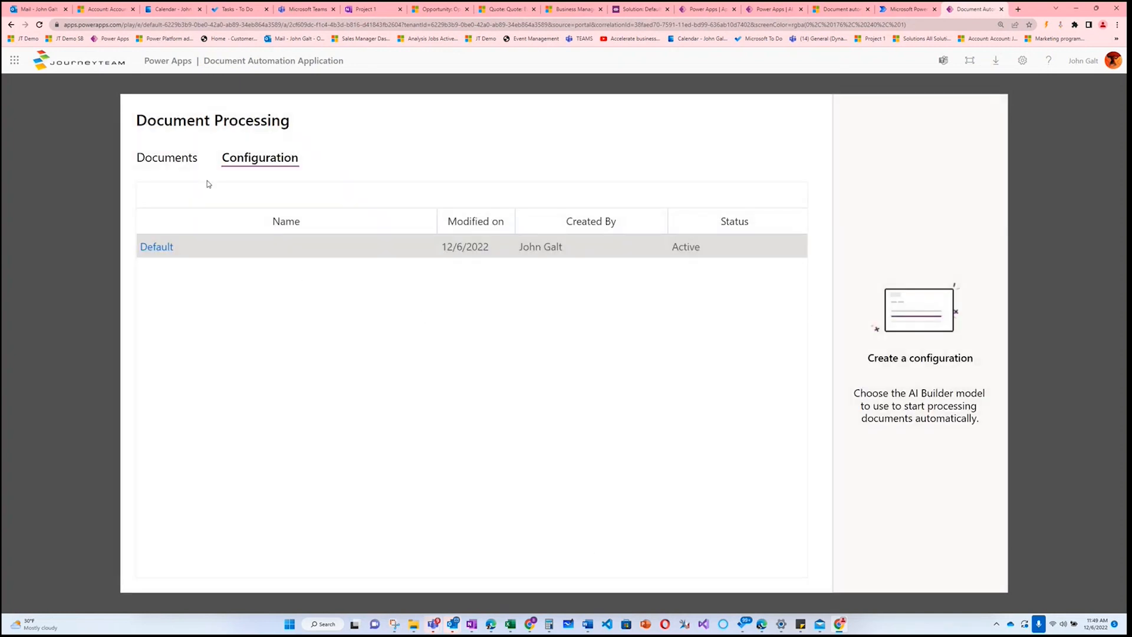
# Open the second TestQuote.pdf from the processed documents and examine the confidence scores of its extracted fields
pyautogui.click(184, 167)
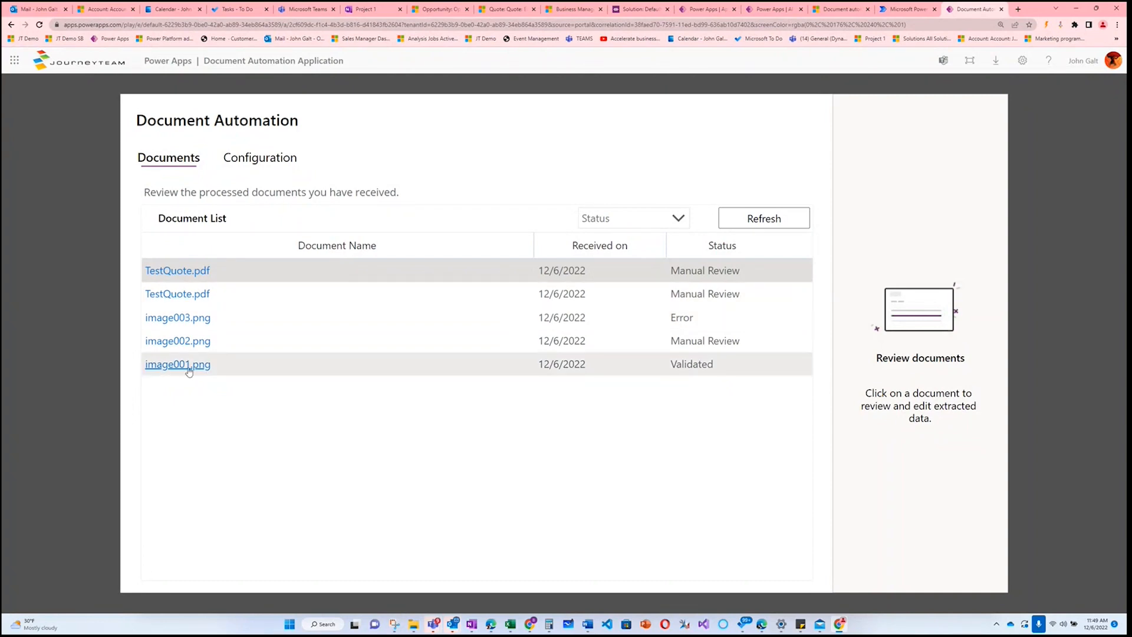
pyautogui.click(230, 288)
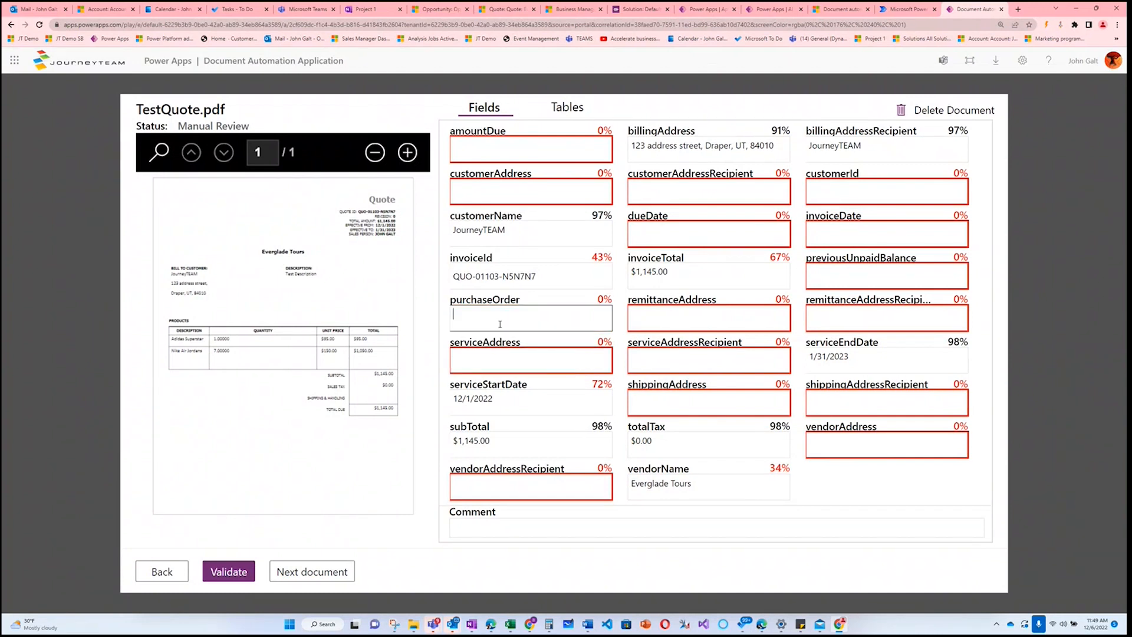
pyautogui.click(721, 399)
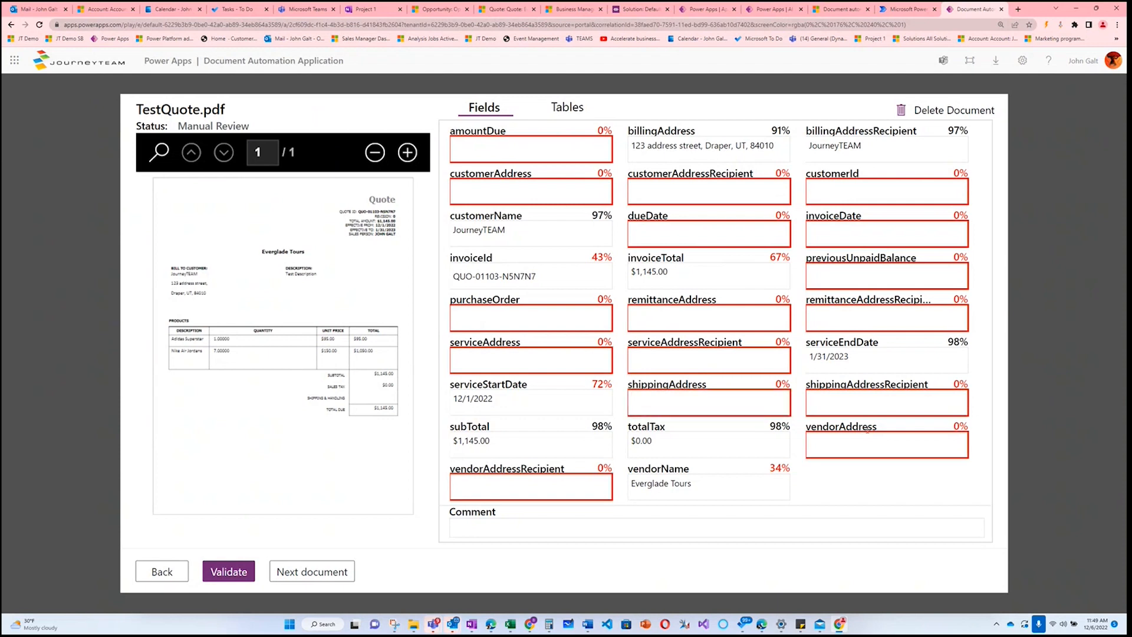
pyautogui.click(830, 308)
pyautogui.click(849, 191)
pyautogui.click(692, 274)
pyautogui.doubleClick(770, 257)
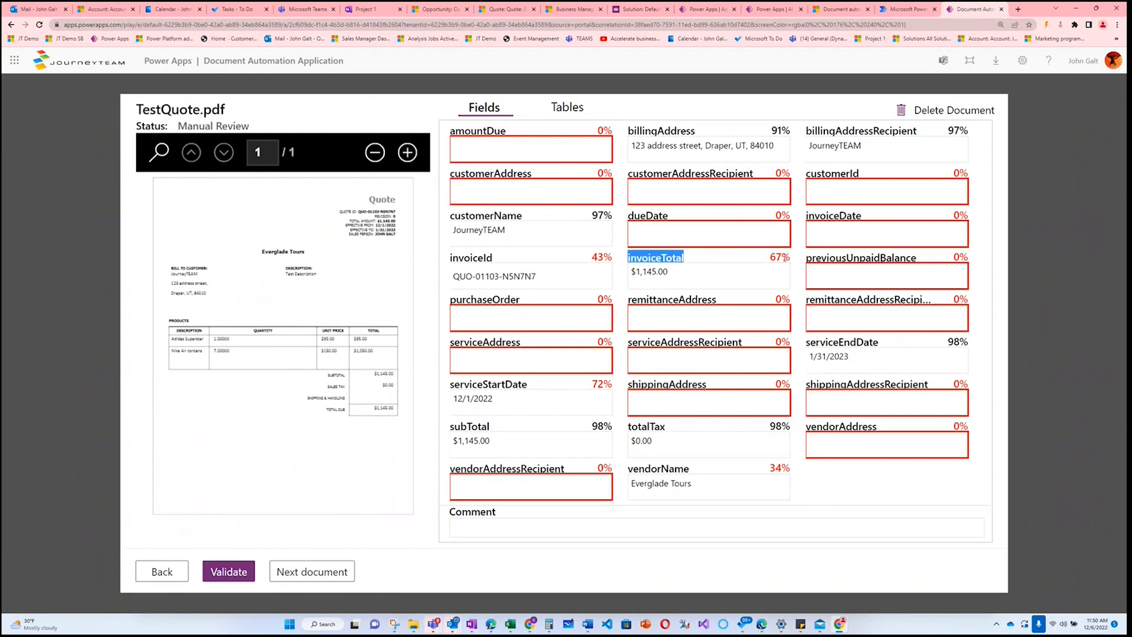
pyautogui.click(785, 258)
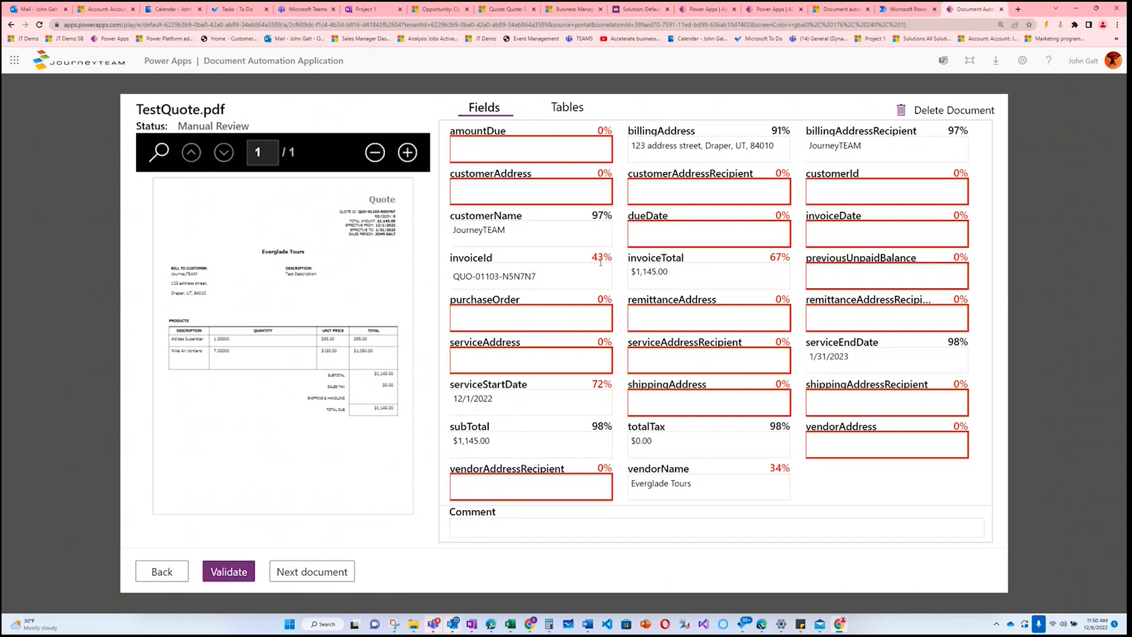
pyautogui.moveTo(594, 428); pyautogui.dragTo(613, 425)
pyautogui.click(611, 426)
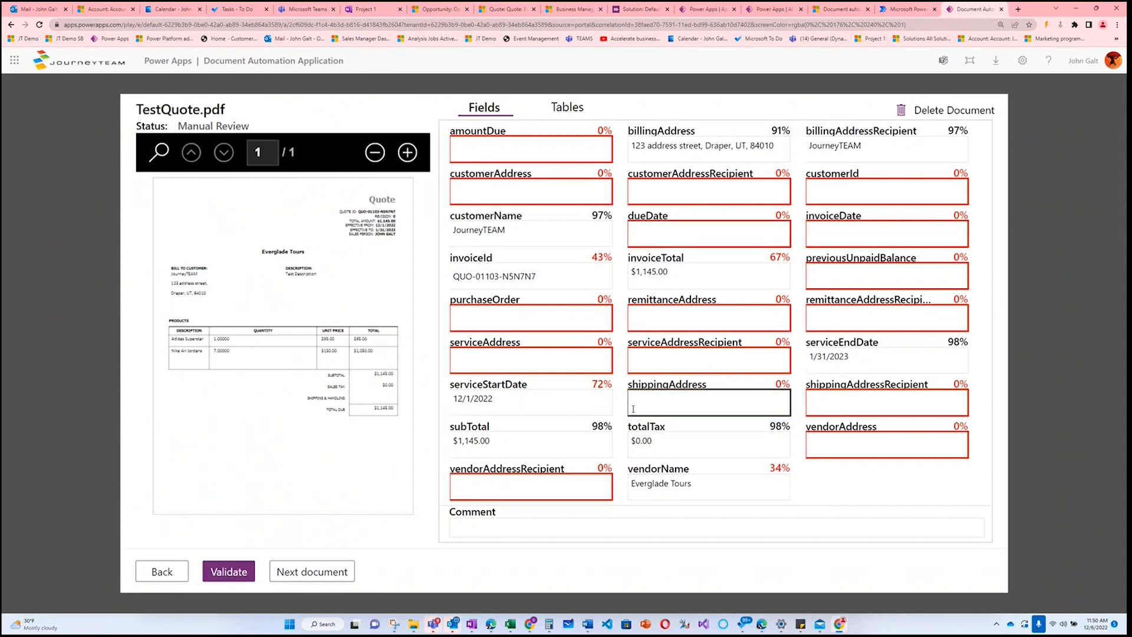
# Check the product lines extracted from TestQuote.pdf and return to its extracted fields
pyautogui.click(578, 108)
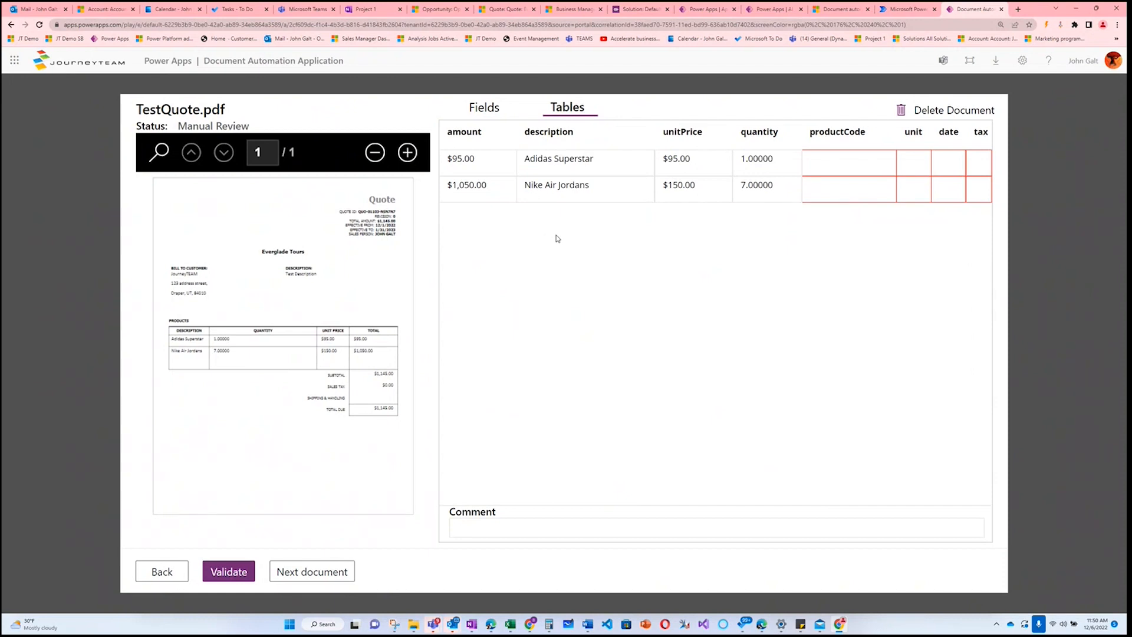
pyautogui.click(484, 110)
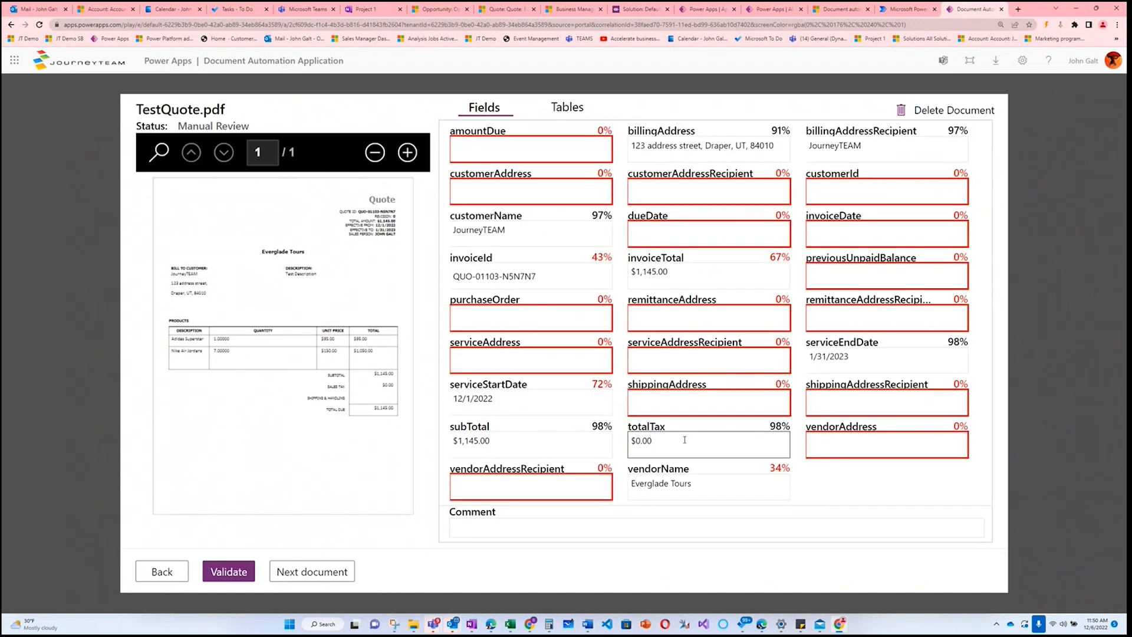
pyautogui.click(313, 575)
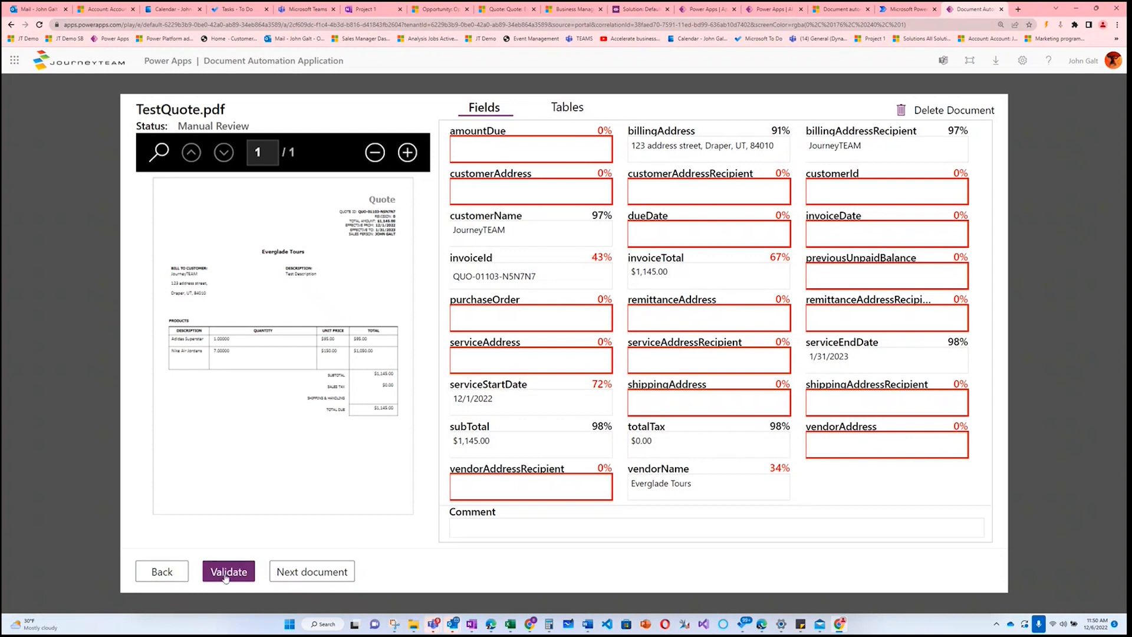
pyautogui.click(571, 112)
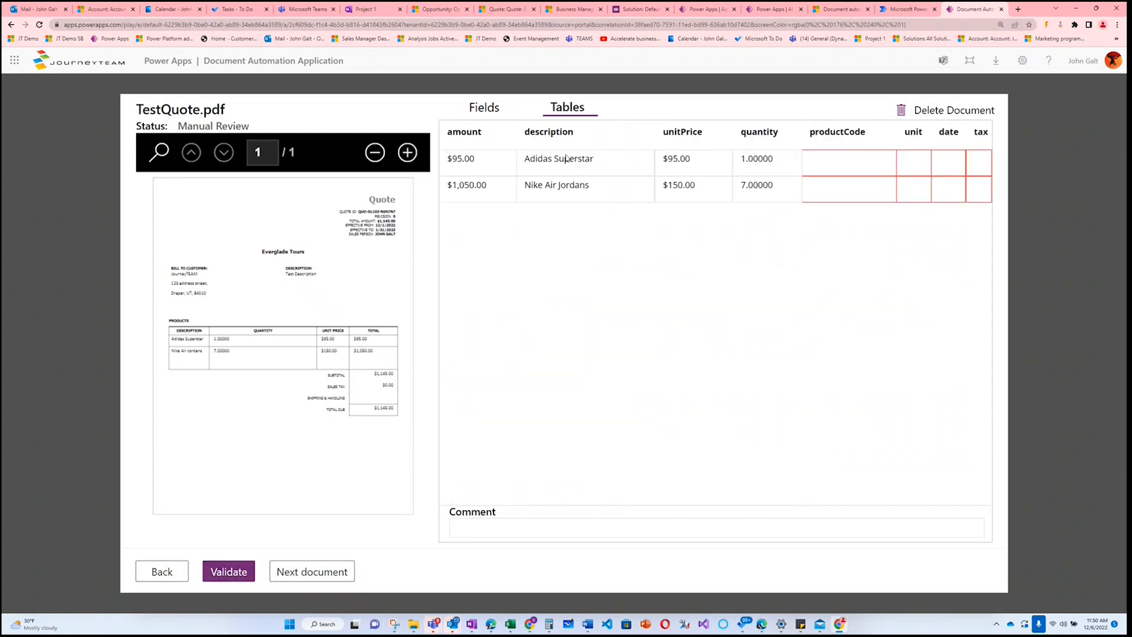
pyautogui.click(482, 111)
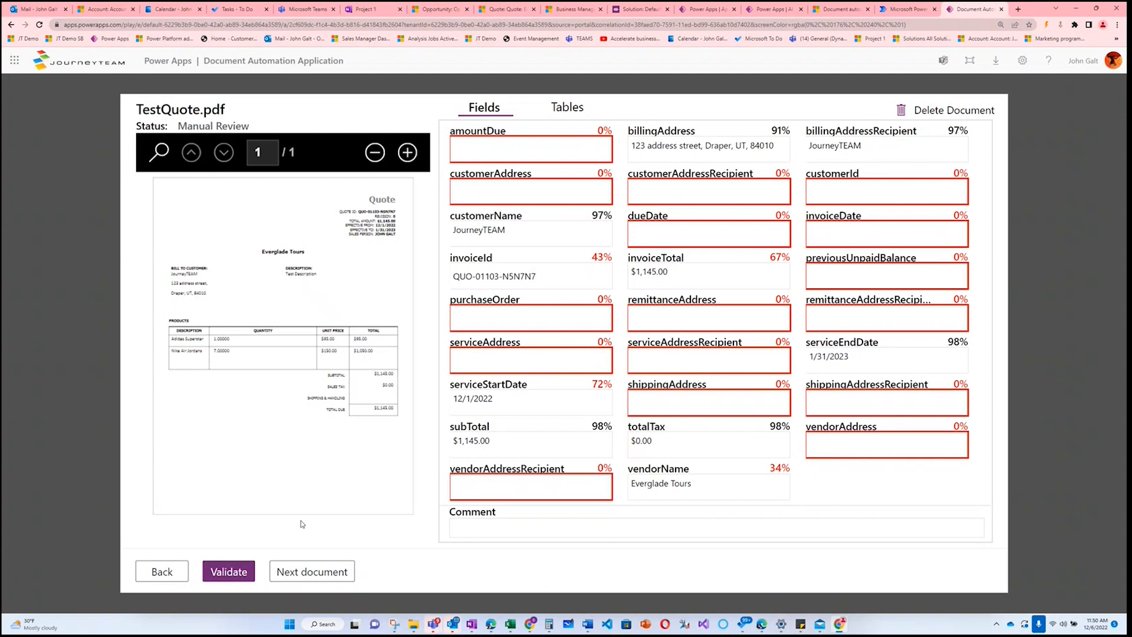
# Validate this TestQuote.pdf, and open and validate the other TestQuote.pdf marked Manual Review
pyautogui.click(235, 578)
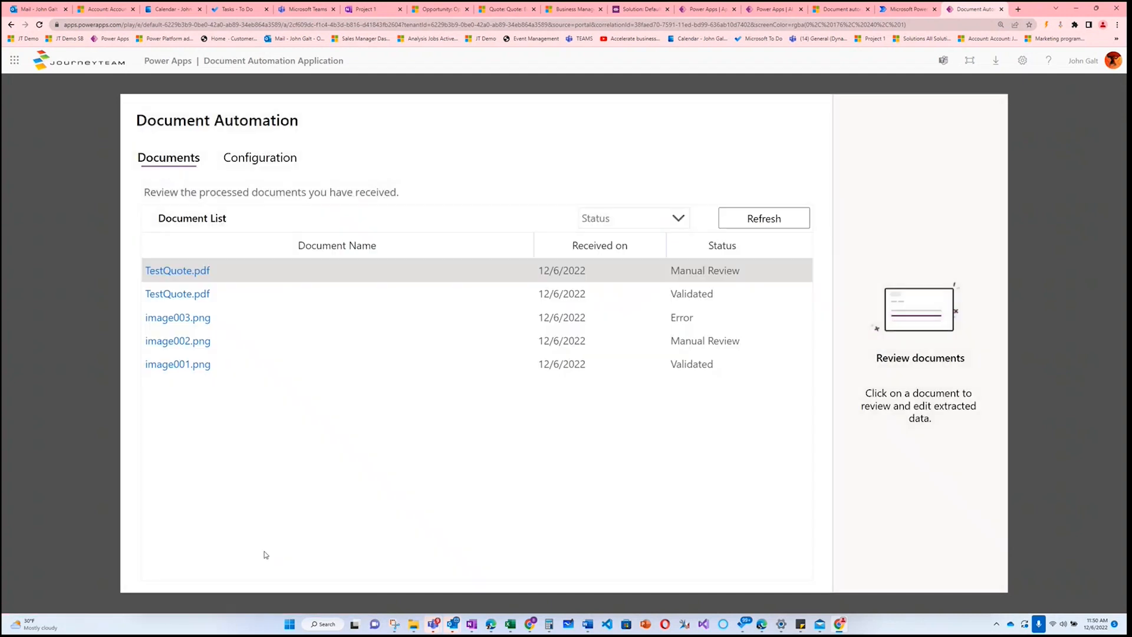
pyautogui.click(192, 272)
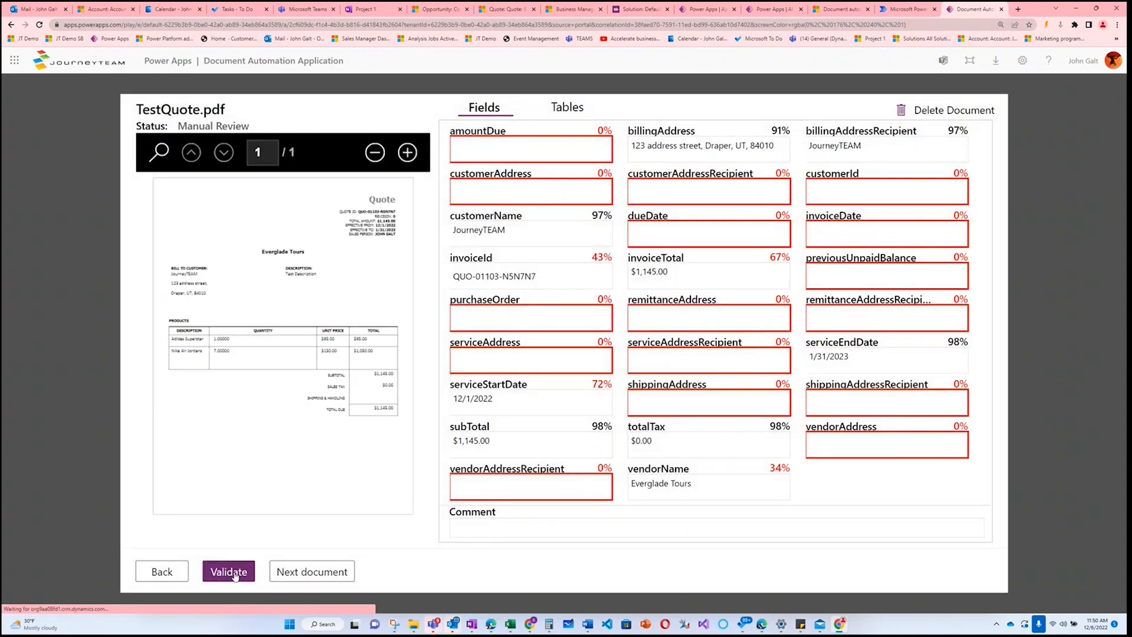
pyautogui.click(235, 576)
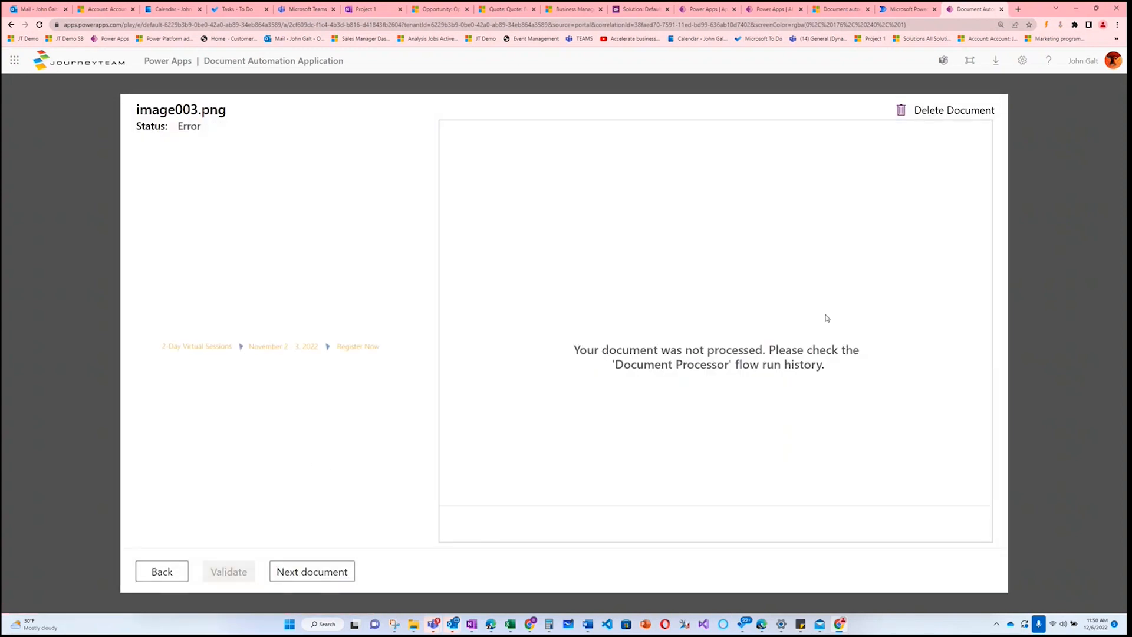
# Look through the remaining processed documents, including image002.png and image001.png, and return to the document list
pyautogui.click(324, 576)
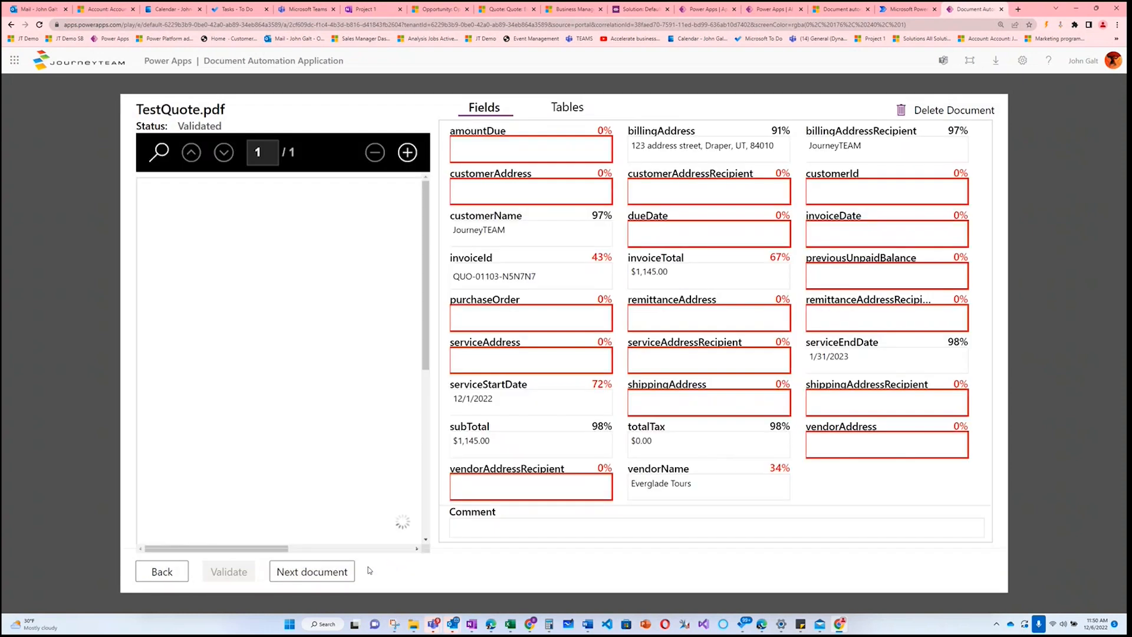
pyautogui.click(326, 577)
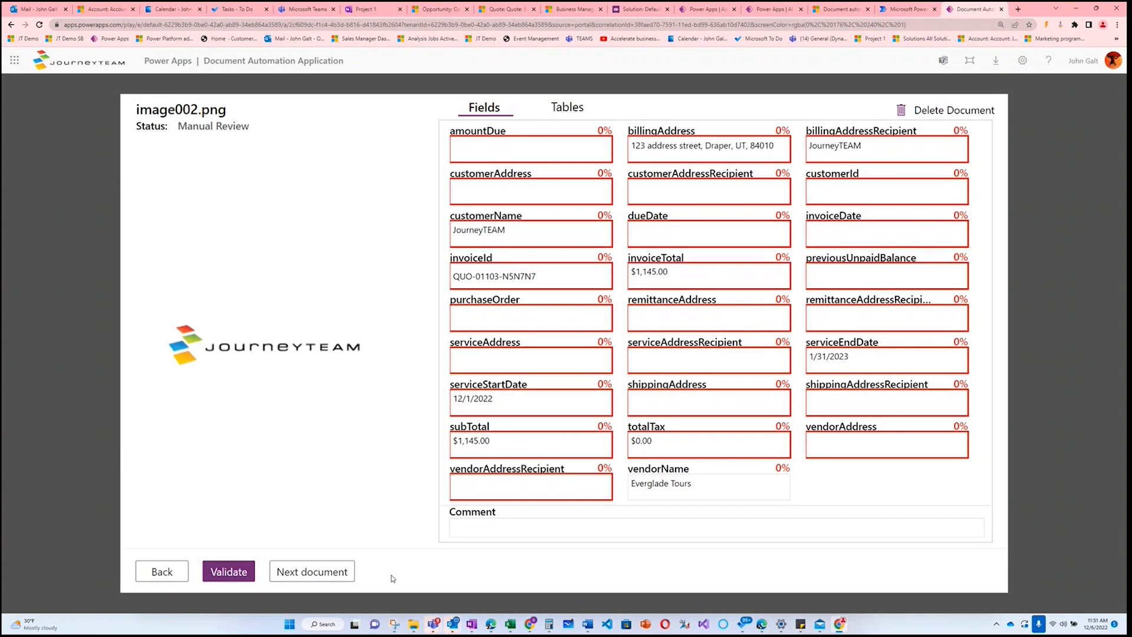
pyautogui.click(321, 573)
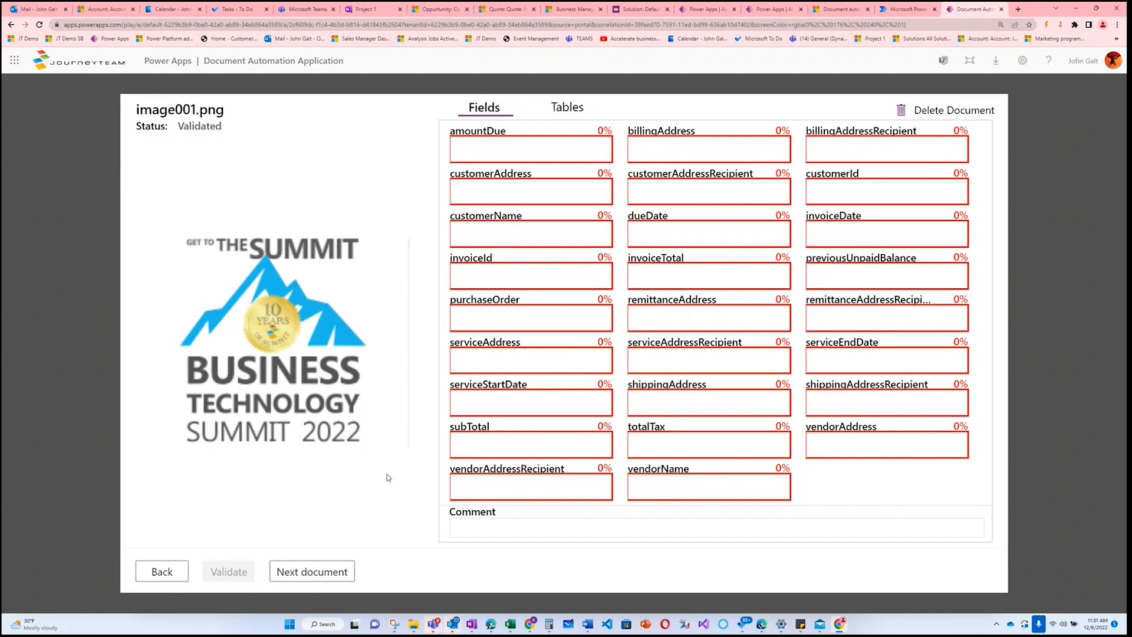
pyautogui.click(168, 572)
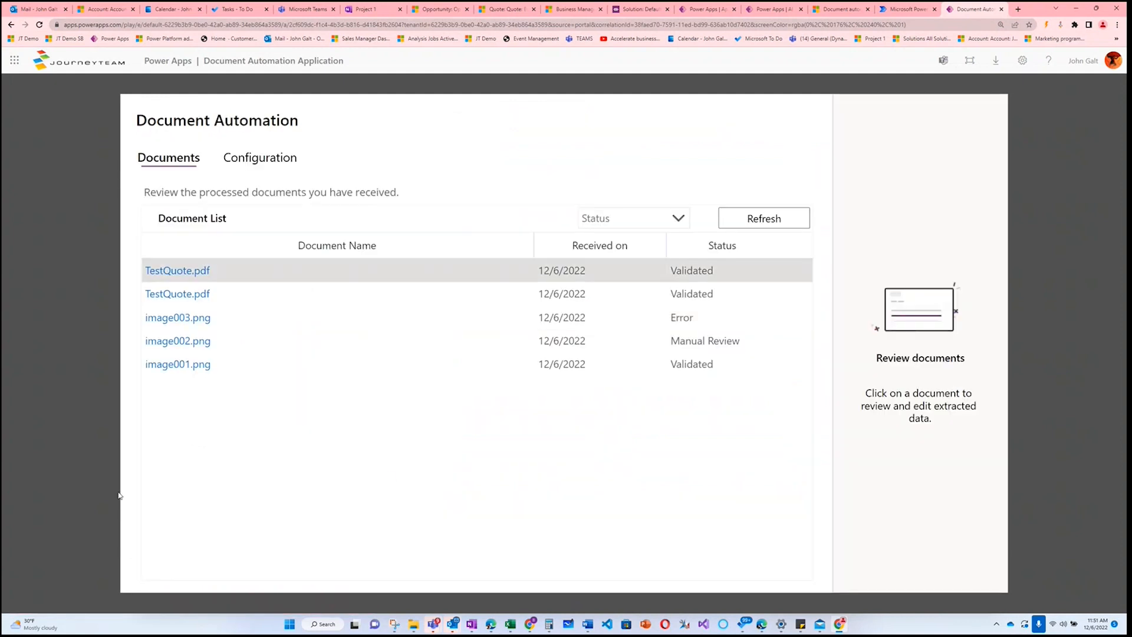